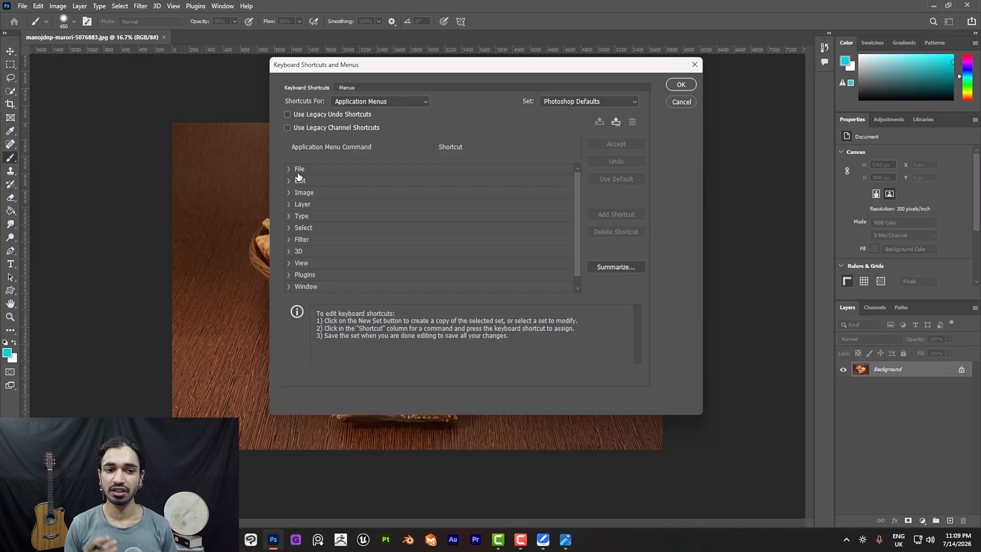
Browse the application menu shortcuts, expanding and collapsing the Image and Layer command groups
{"action": "left_click", "coordinate": [426, 102]}
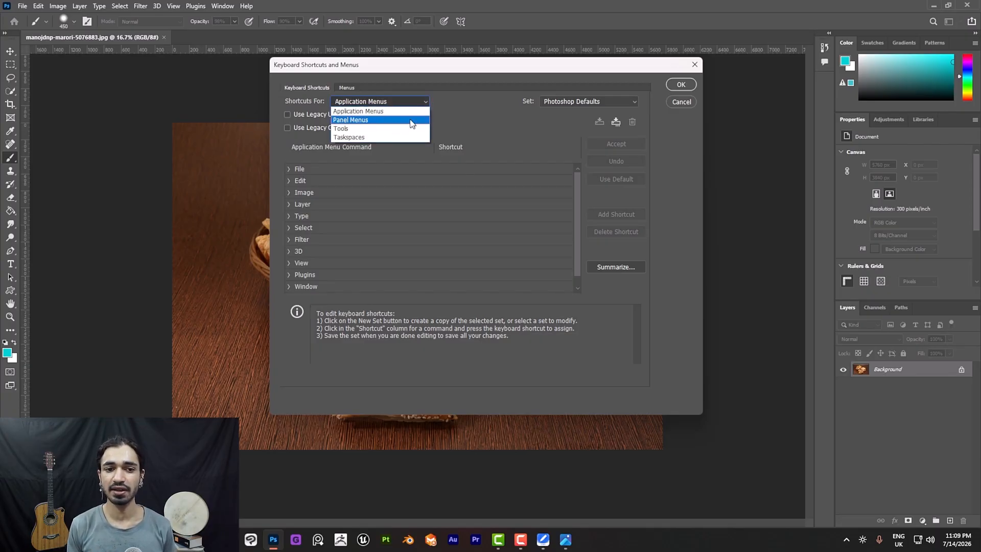
{"action": "left_click", "coordinate": [388, 112]}
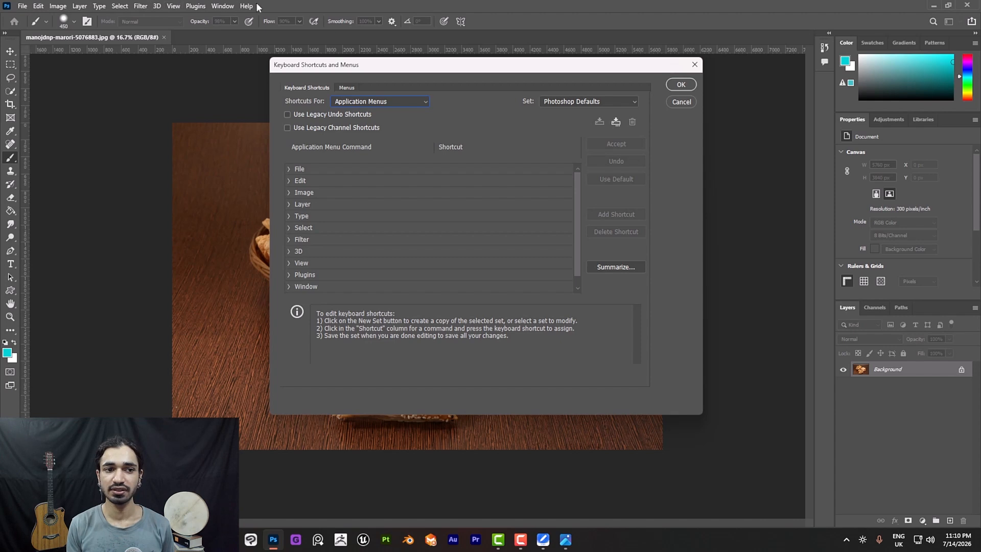
{"action": "left_click", "coordinate": [288, 194]}
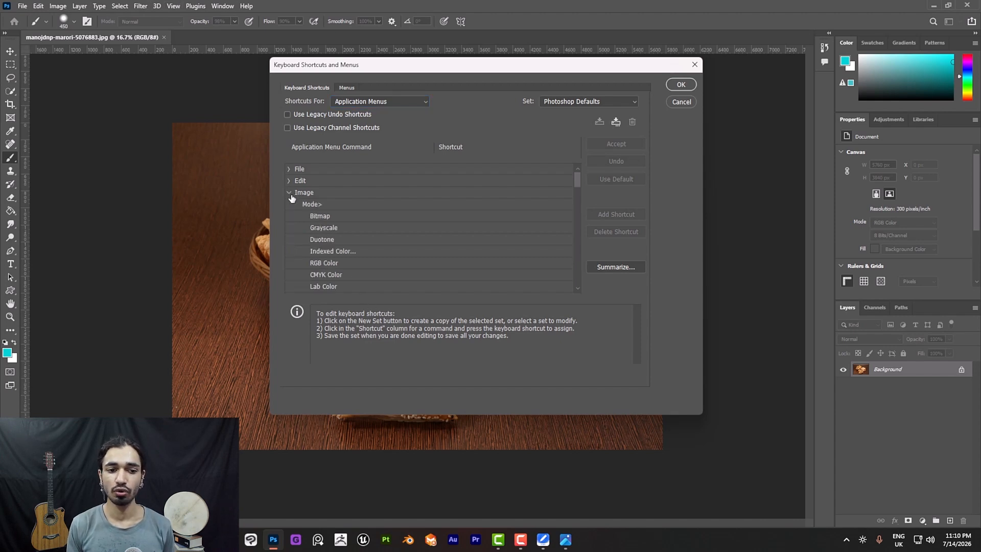
{"action": "left_click", "coordinate": [289, 193]}
{"action": "left_click", "coordinate": [289, 204]}
{"action": "left_click", "coordinate": [292, 205]}
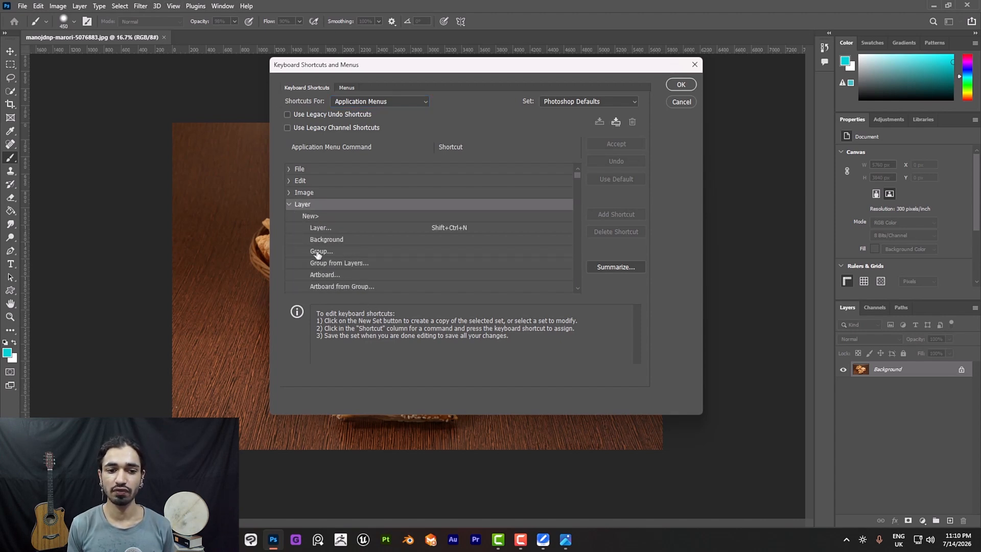
{"action": "left_click", "coordinate": [289, 204]}
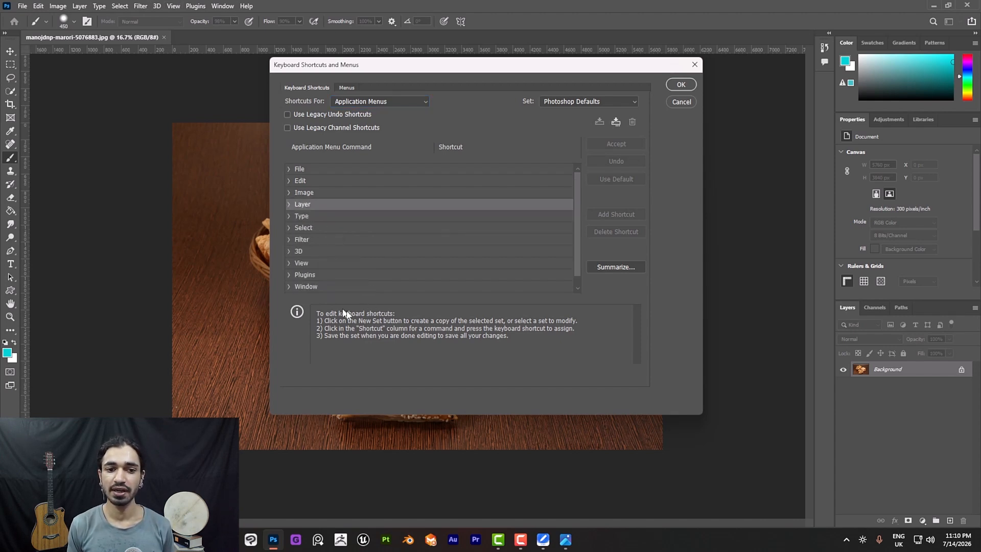
Switch the shortcut listing to Panel Menus, view the Window menu's panels, and inspect the Actions panel commands
{"action": "left_click", "coordinate": [423, 101]}
{"action": "left_click", "coordinate": [380, 120]}
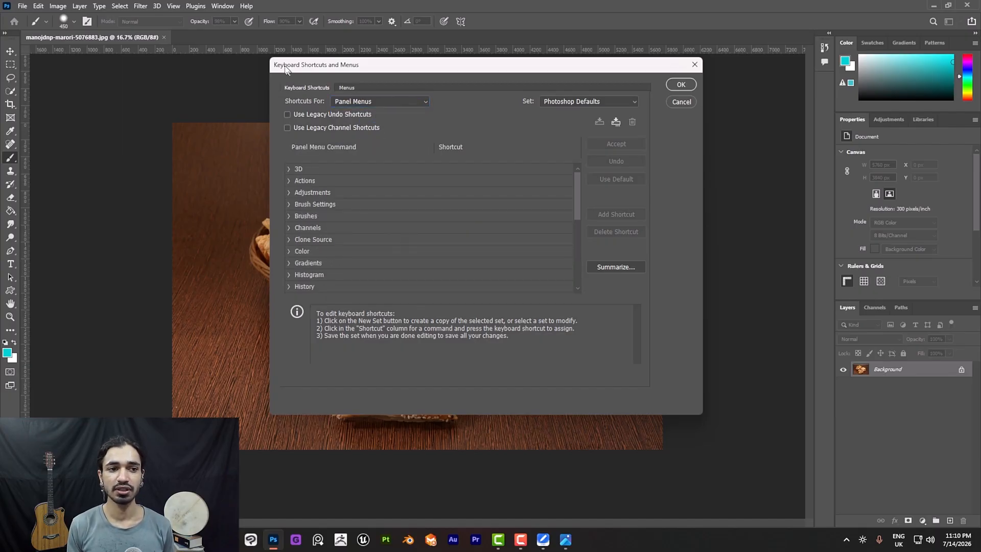
{"action": "left_click", "coordinate": [222, 7]}
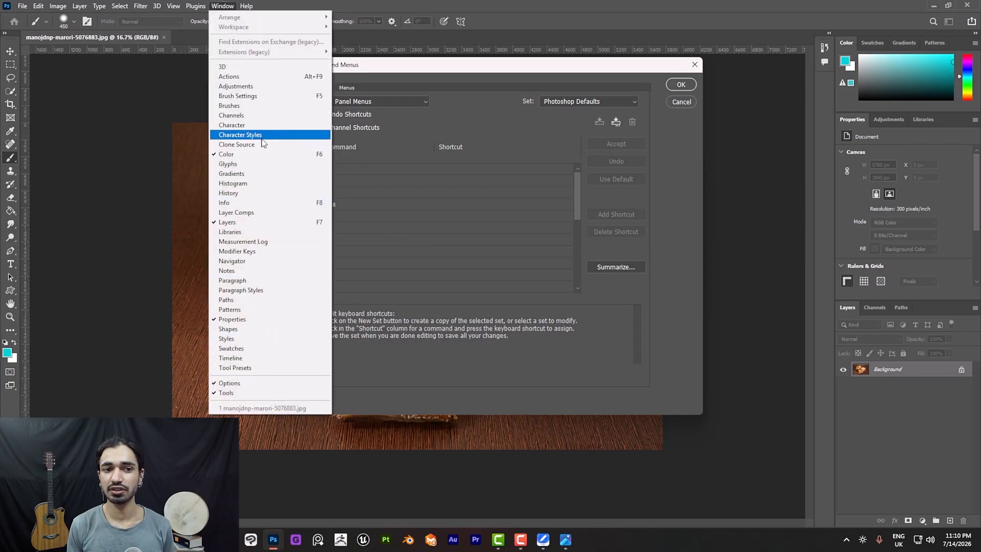
{"action": "left_click", "coordinate": [196, 80]}
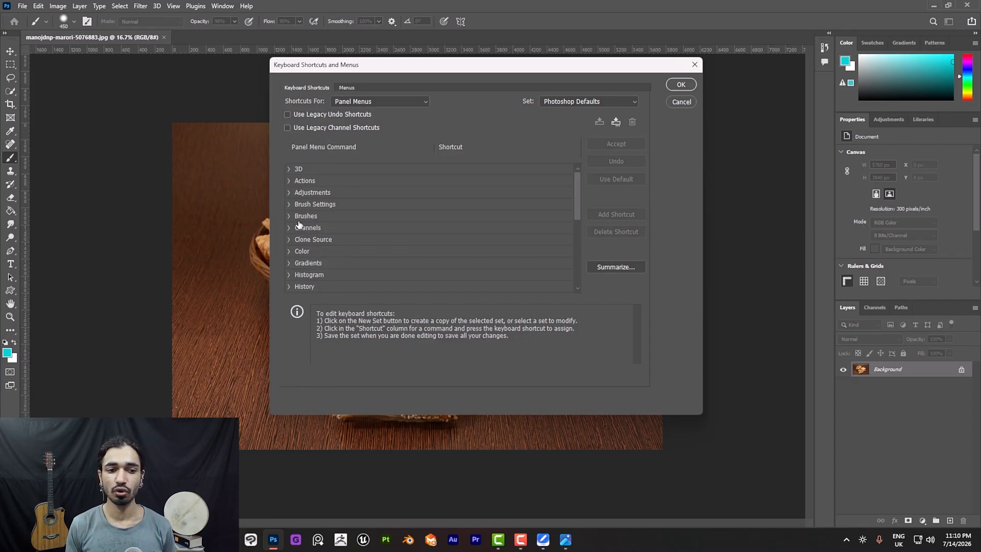
{"action": "left_click", "coordinate": [287, 182]}
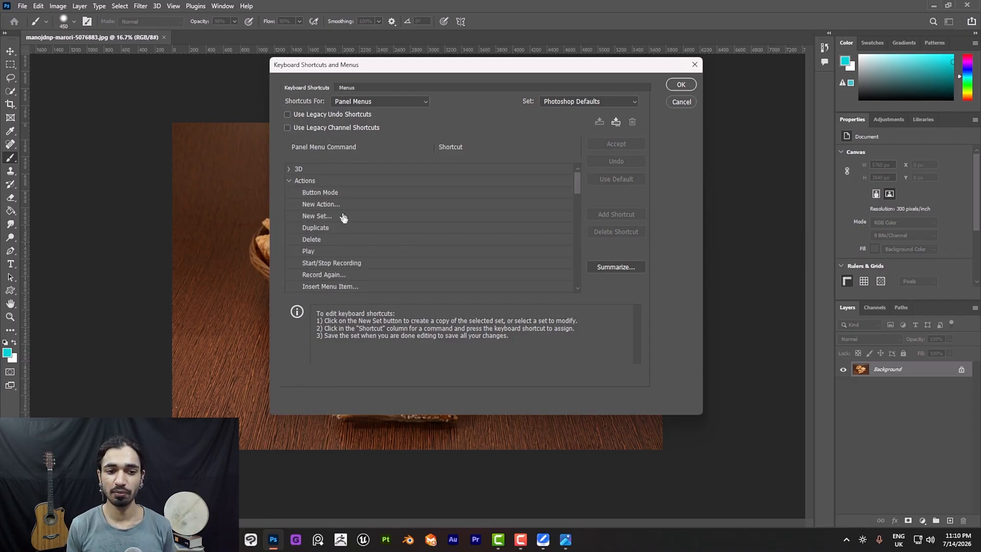
{"action": "left_click", "coordinate": [290, 183]}
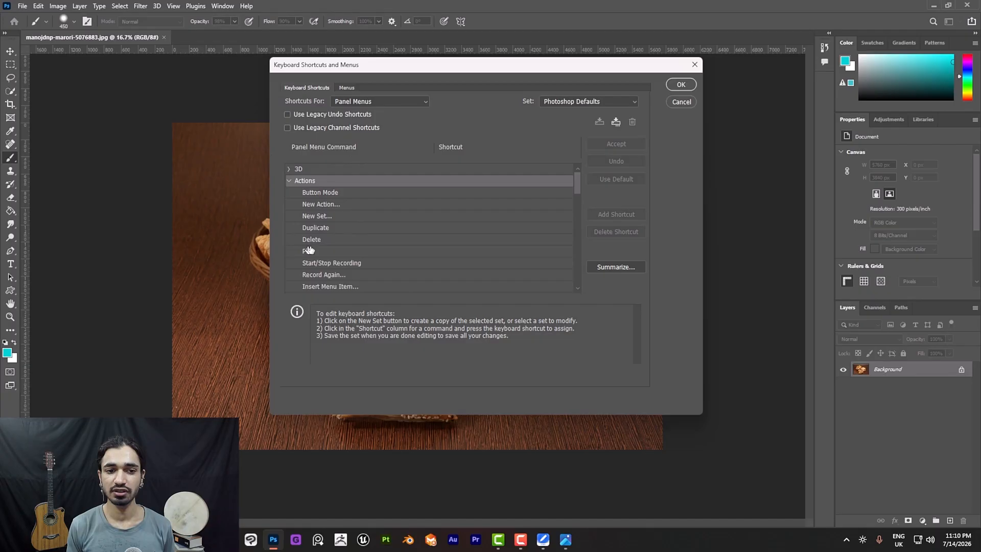
{"action": "left_click", "coordinate": [288, 182]}
Review the shortcuts assigned to Tools, including the brush and eraser tools, and return the listing to Application Menus
{"action": "left_click", "coordinate": [423, 105]}
{"action": "left_click", "coordinate": [382, 128]}
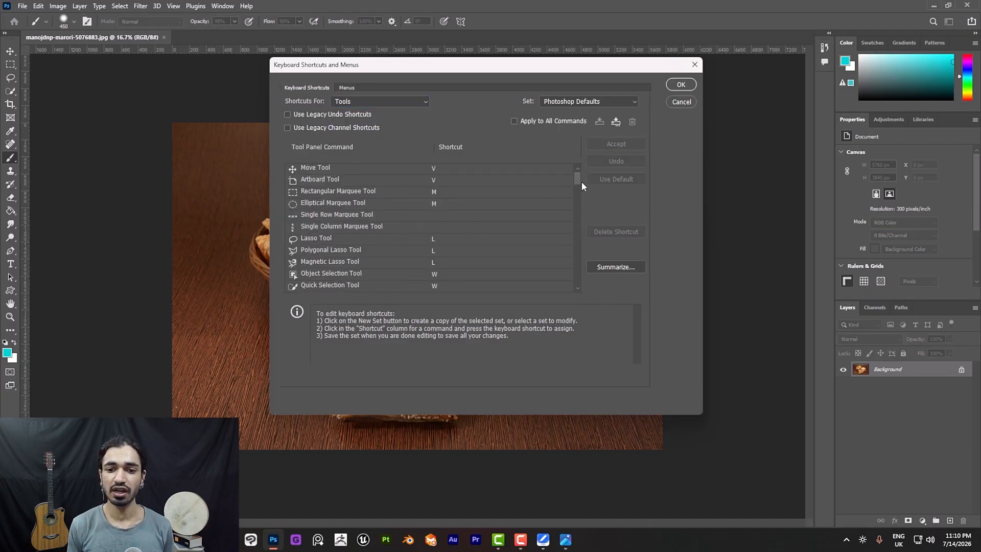
{"action": "left_click_drag", "start_coordinate": [579, 183], "coordinate": [577, 209]}
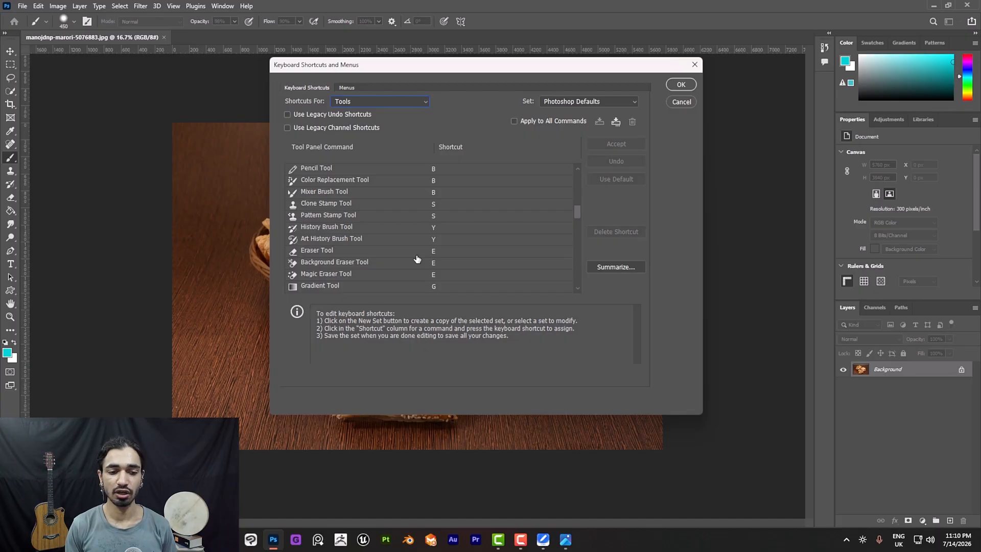
{"action": "left_click", "coordinate": [425, 101]}
{"action": "left_click", "coordinate": [369, 113]}
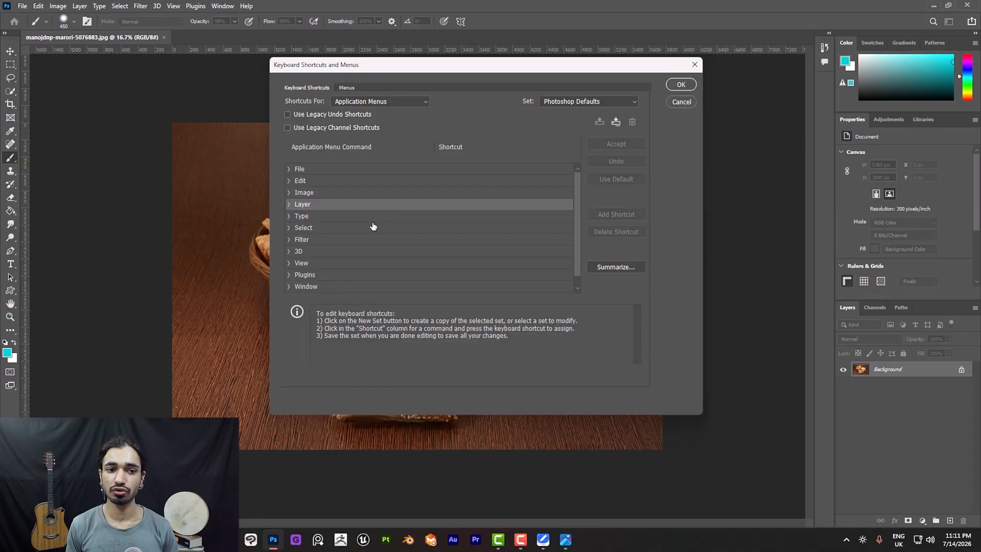
Cancel and reopen the keyboard shortcuts dialog, and check the available shortcut sets, keeping Photoshop Defaults
{"action": "left_click", "coordinate": [681, 102]}
{"action": "left_click", "coordinate": [39, 6]}
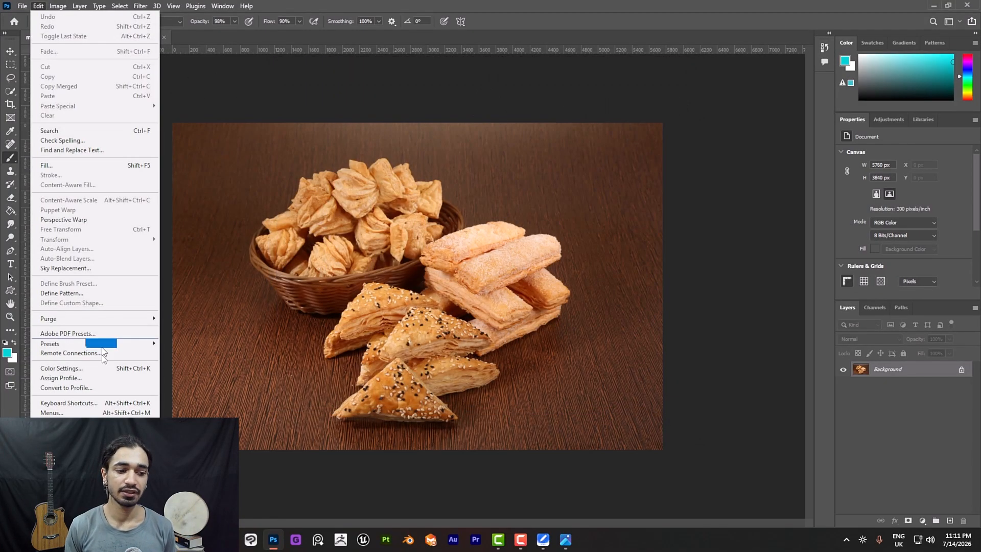
{"action": "left_click", "coordinate": [78, 403]}
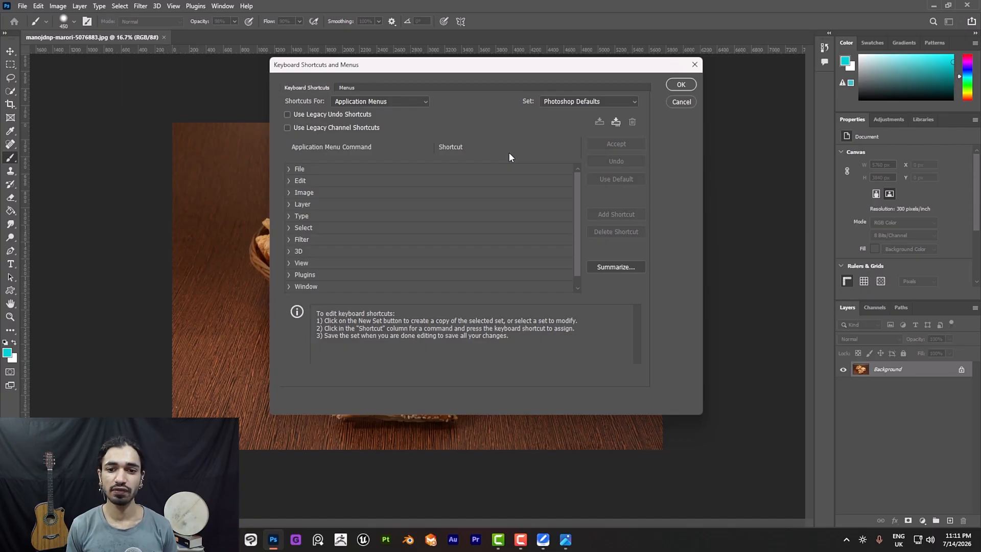
{"action": "left_click", "coordinate": [631, 102]}
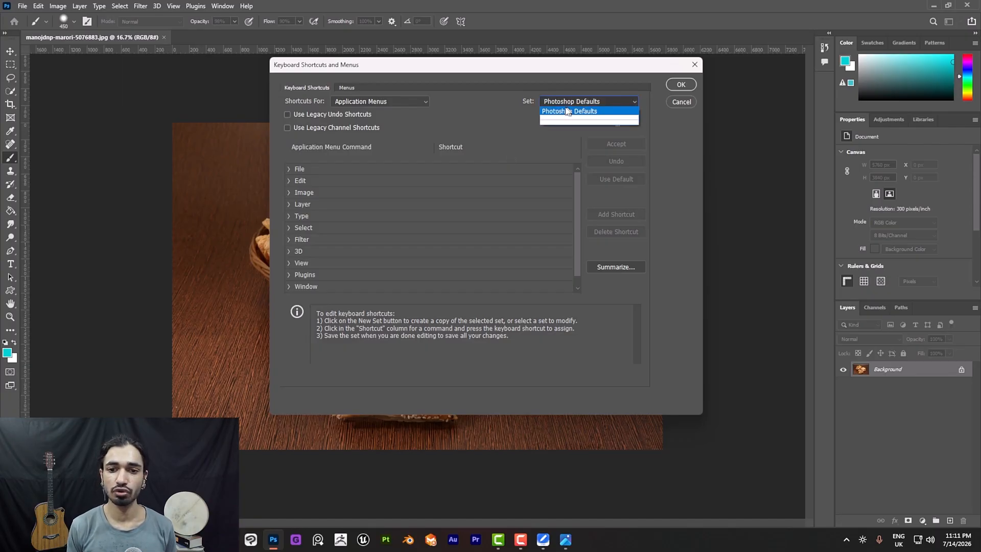
{"action": "left_click", "coordinate": [566, 113]}
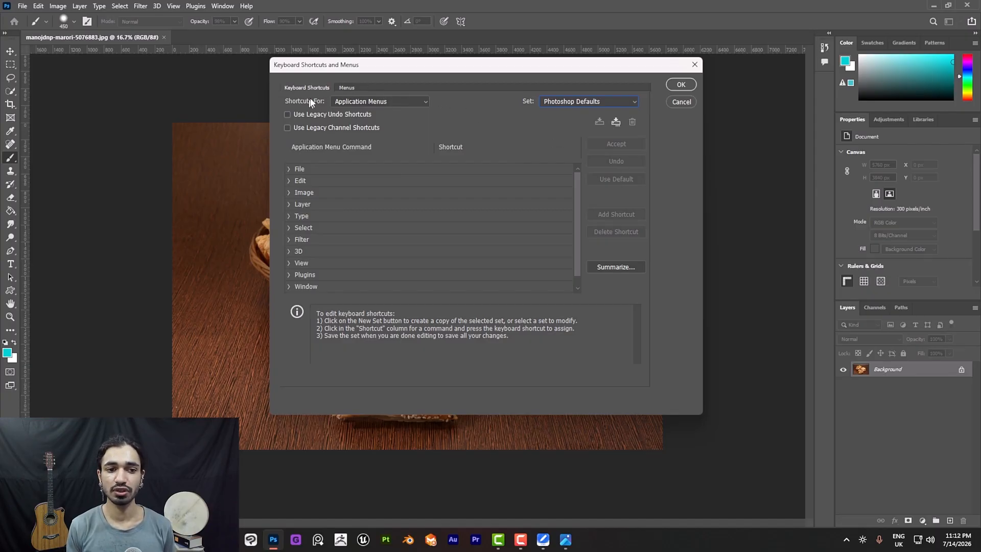
Bring up the menu customization settings and expand the Filter commands down to the Blur group
{"action": "left_click", "coordinate": [346, 88]}
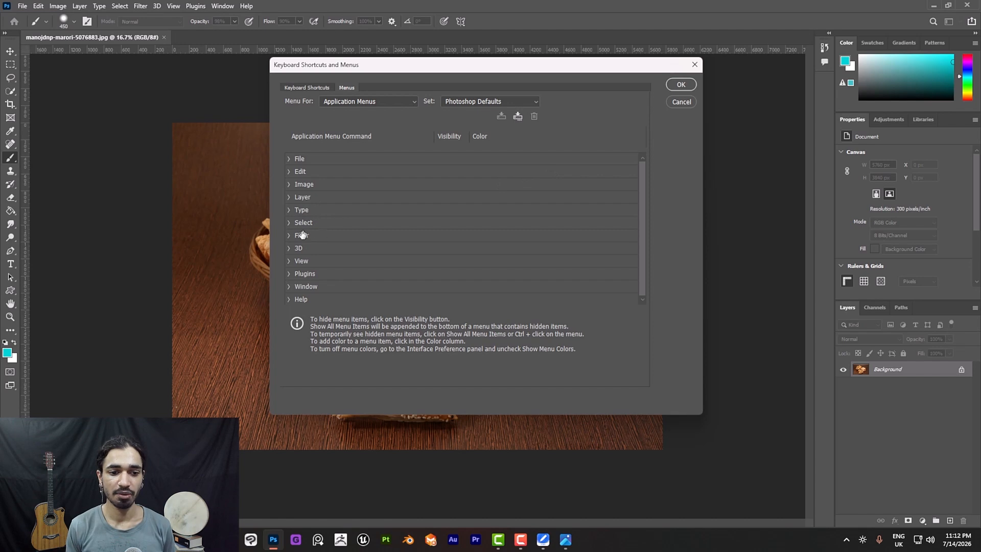
{"action": "left_click", "coordinate": [140, 6]}
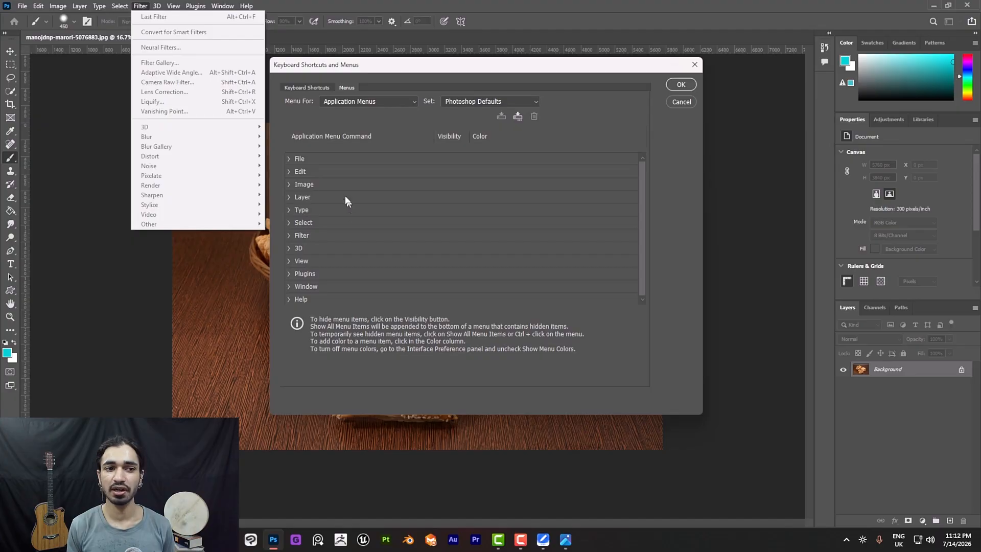
{"action": "left_click", "coordinate": [278, 7]}
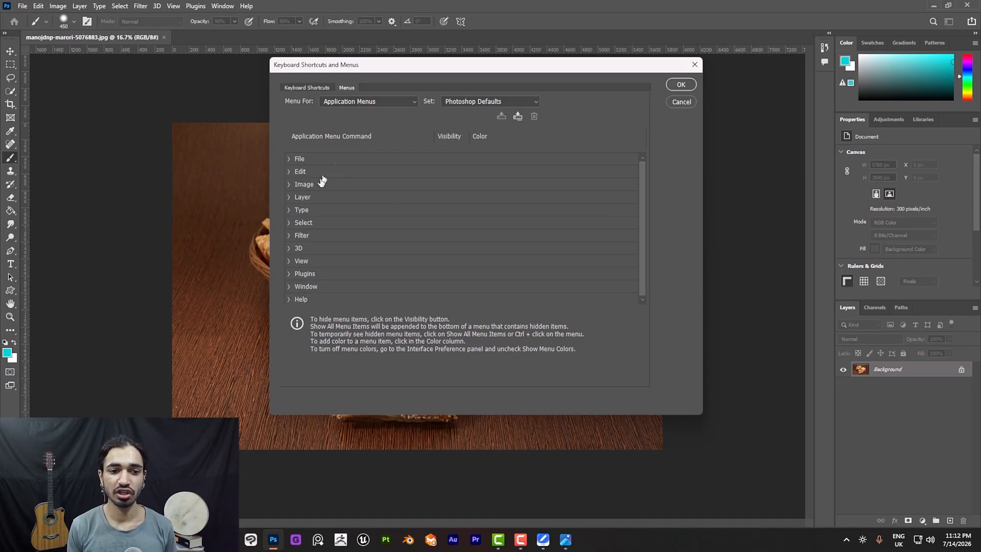
{"action": "left_click", "coordinate": [292, 237]}
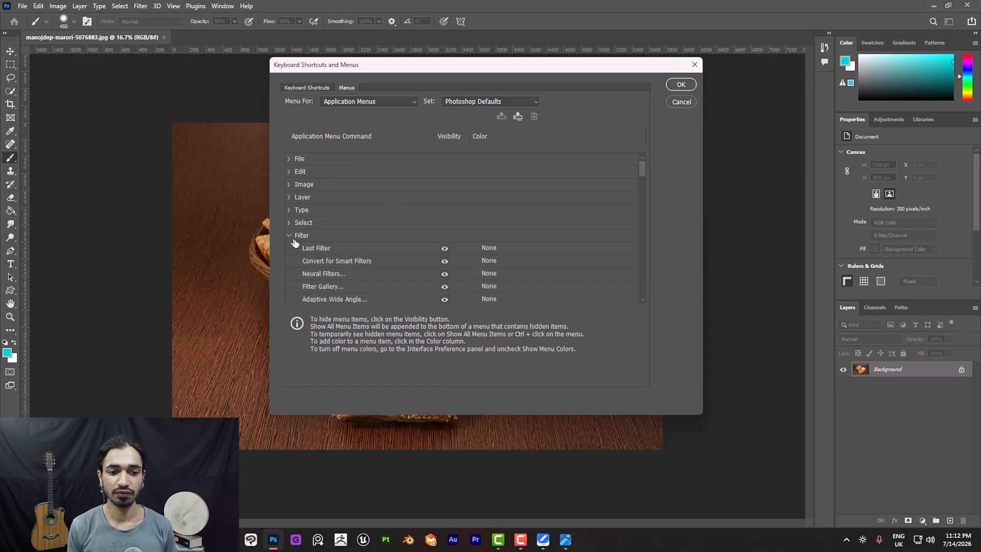
{"action": "left_click_drag", "start_coordinate": [641, 170], "coordinate": [633, 198]}
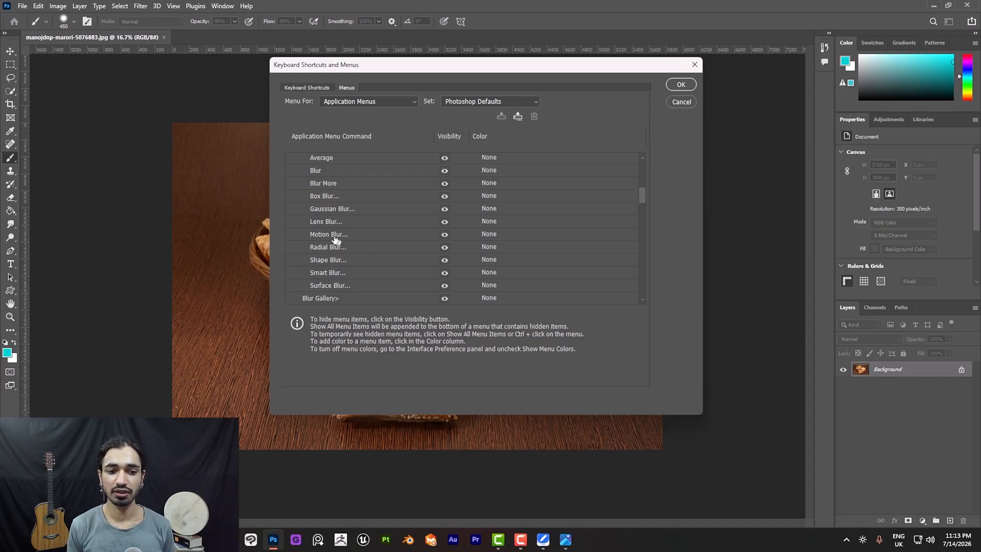
Assign the color Orange to the Gaussian Blur command, apply the customization, and check it in the Blur filters list
{"action": "left_click", "coordinate": [478, 213]}
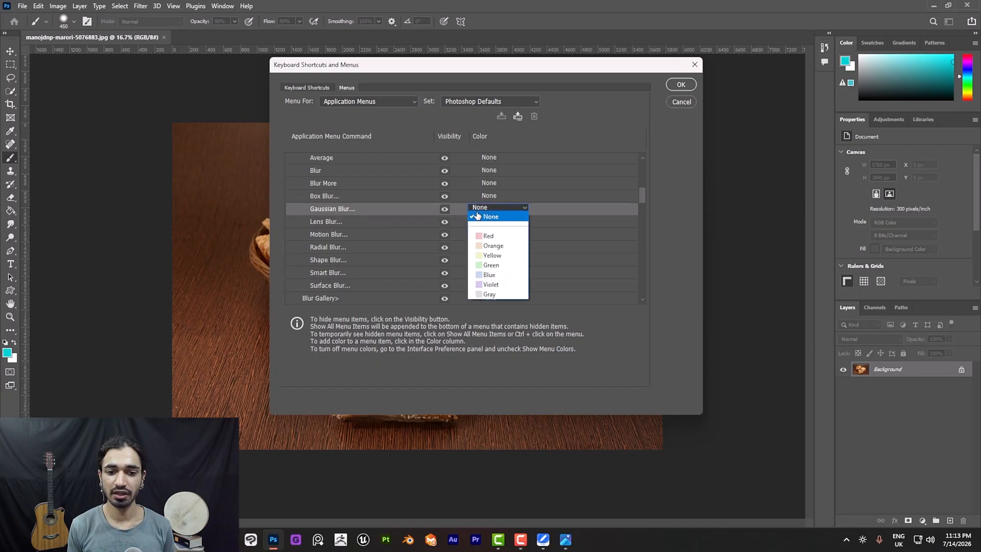
{"action": "left_click", "coordinate": [491, 246]}
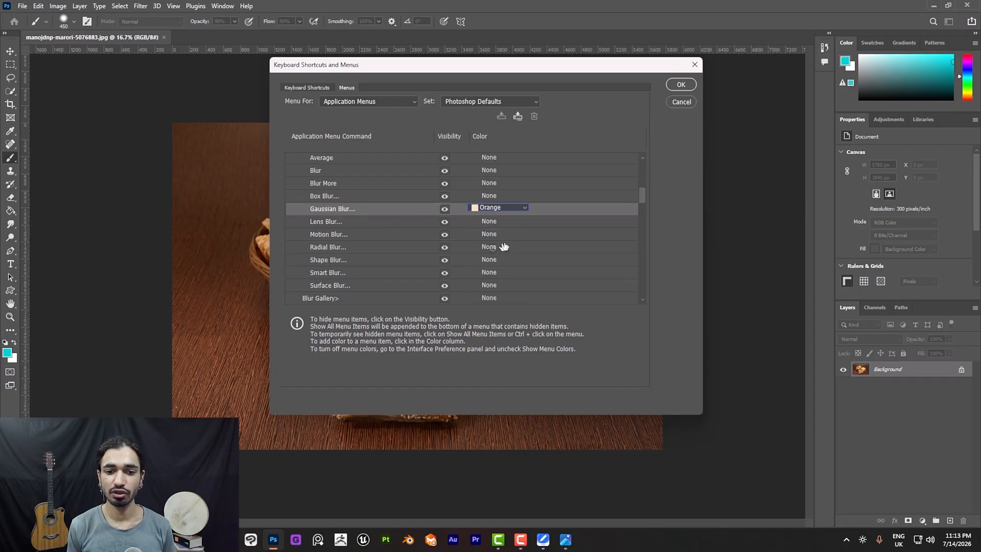
{"action": "left_click", "coordinate": [491, 209]}
{"action": "left_click", "coordinate": [489, 246]}
{"action": "left_click", "coordinate": [676, 221]}
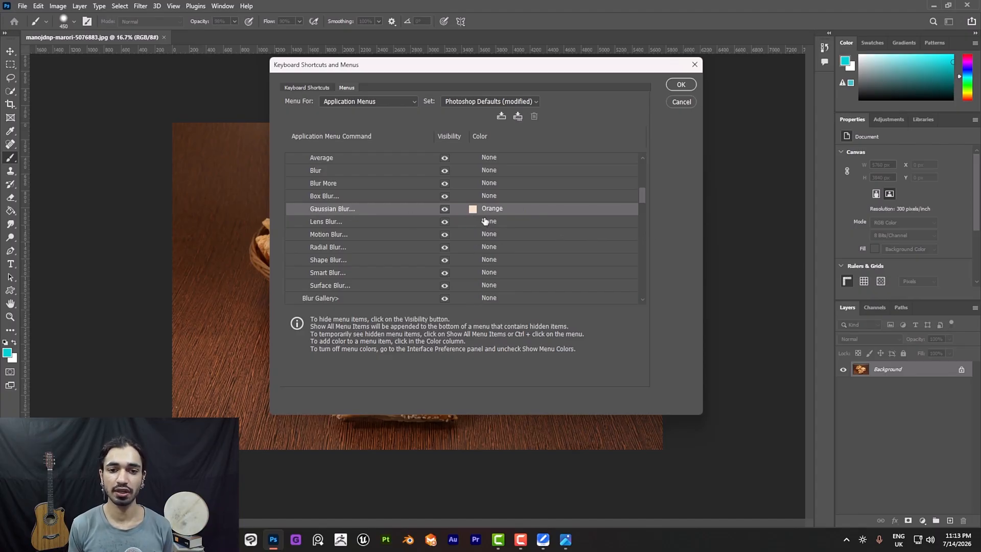
{"action": "left_click", "coordinate": [681, 84]}
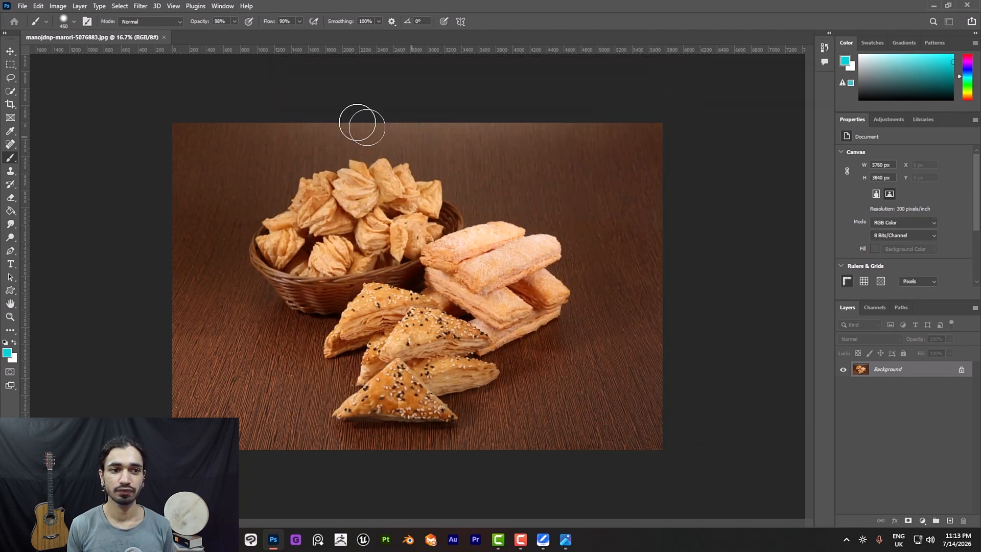
{"action": "left_click", "coordinate": [140, 6]}
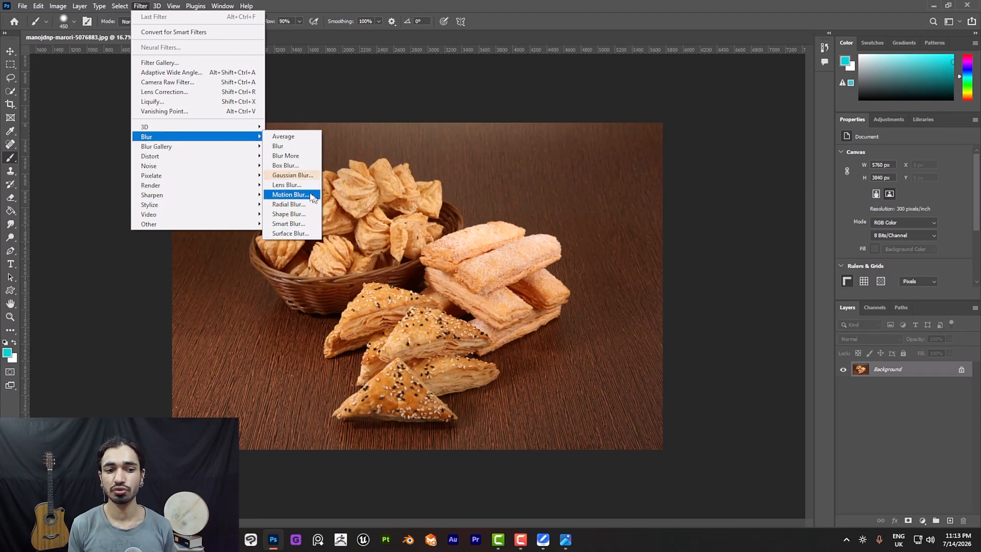
{"action": "left_click", "coordinate": [370, 90]}
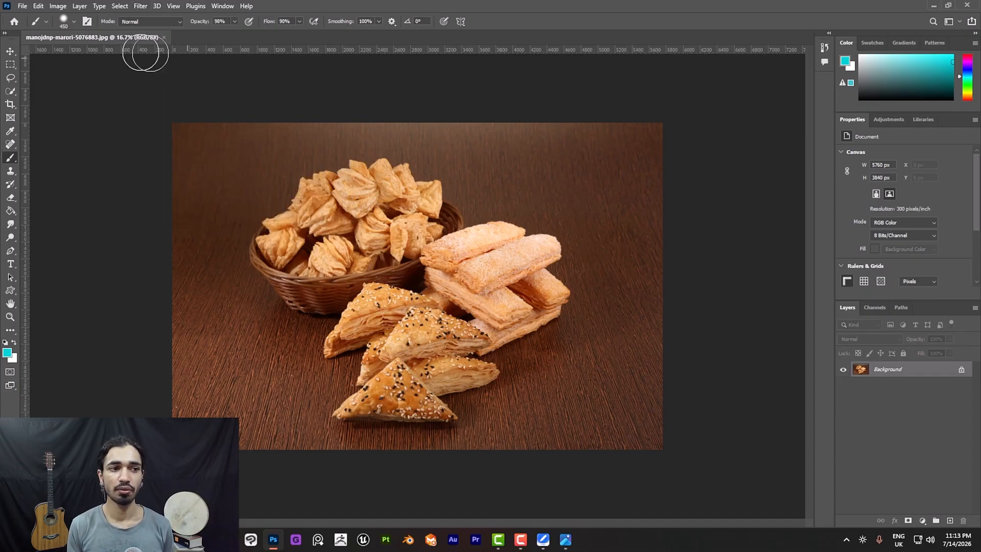
Reopen the menu customization settings for the application menus and collapse the Filter command group
{"action": "left_click", "coordinate": [39, 7]}
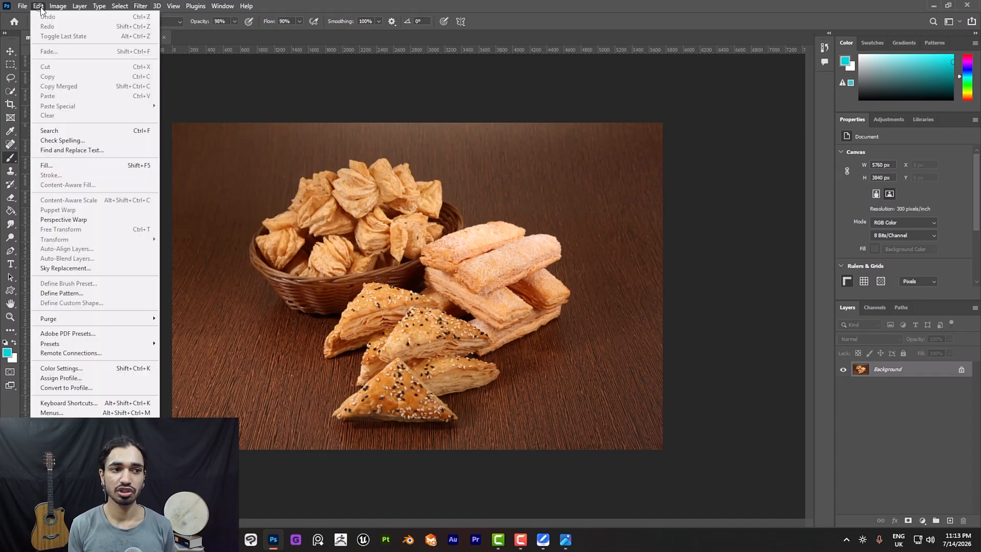
{"action": "left_click", "coordinate": [93, 406]}
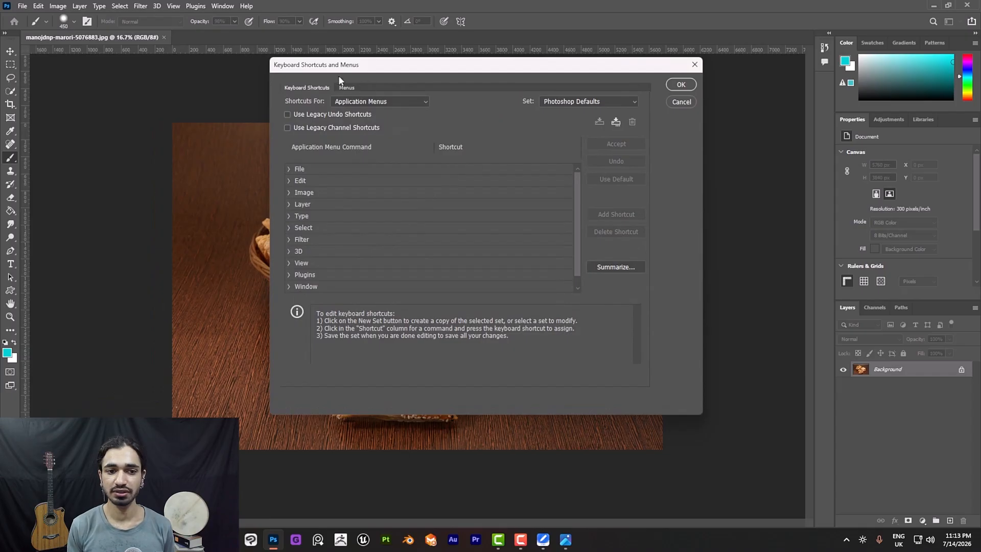
{"action": "left_click", "coordinate": [346, 88]}
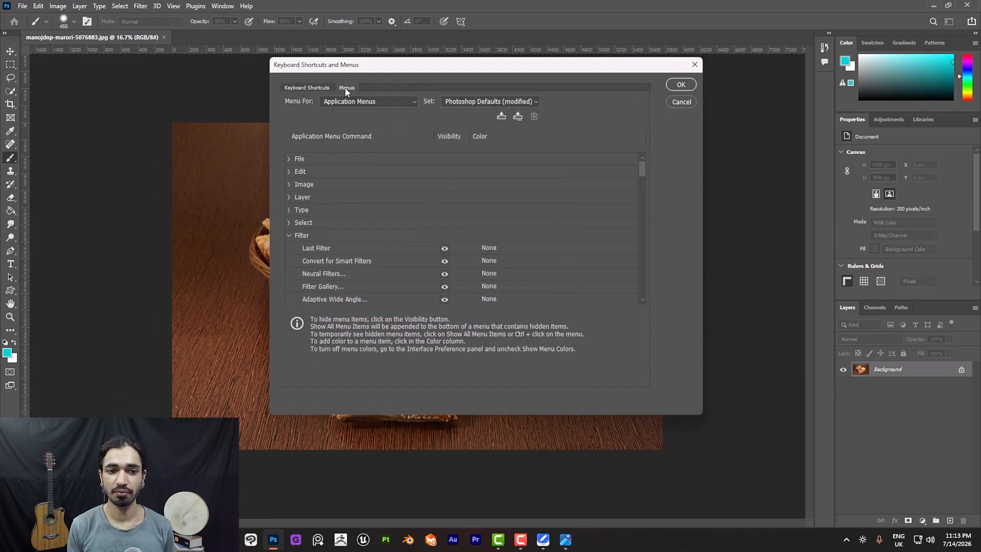
{"action": "left_click", "coordinate": [289, 236]}
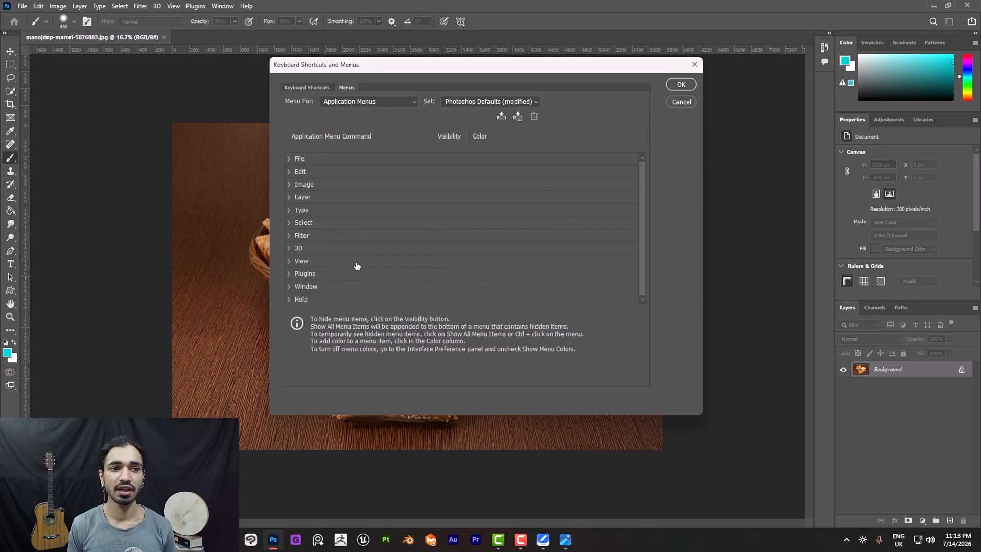
Look through the commands in the View and Window menus while the menu customization settings stay open
{"action": "left_click", "coordinate": [173, 6]}
{"action": "left_click", "coordinate": [173, 6]}
{"action": "left_click", "coordinate": [223, 6]}
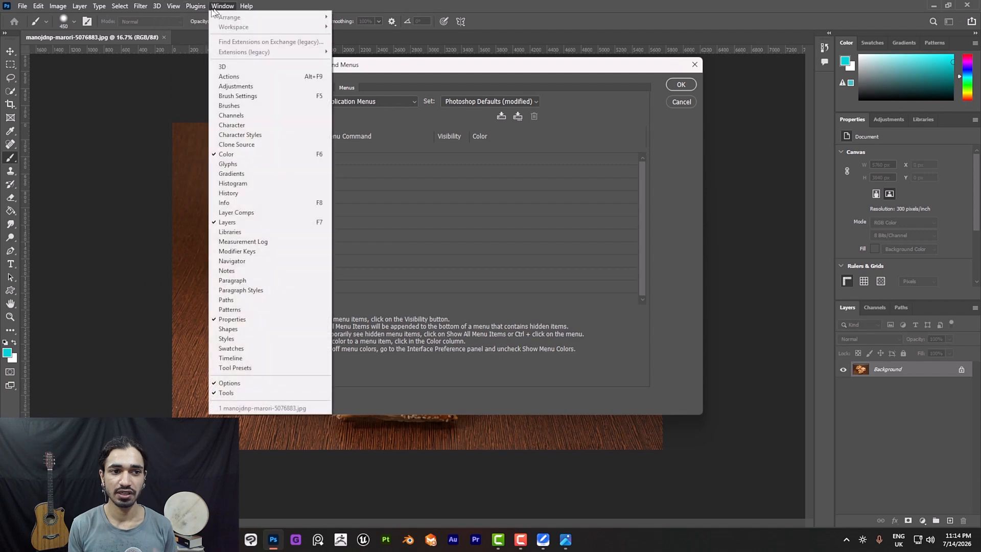
{"action": "mouse_move", "coordinate": [169, 10]}
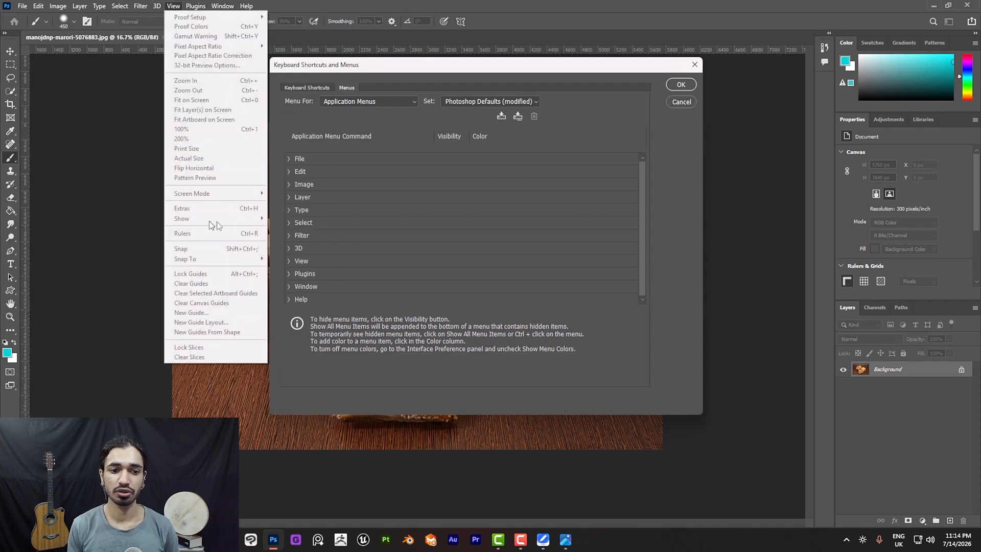
{"action": "left_click", "coordinate": [369, 113]}
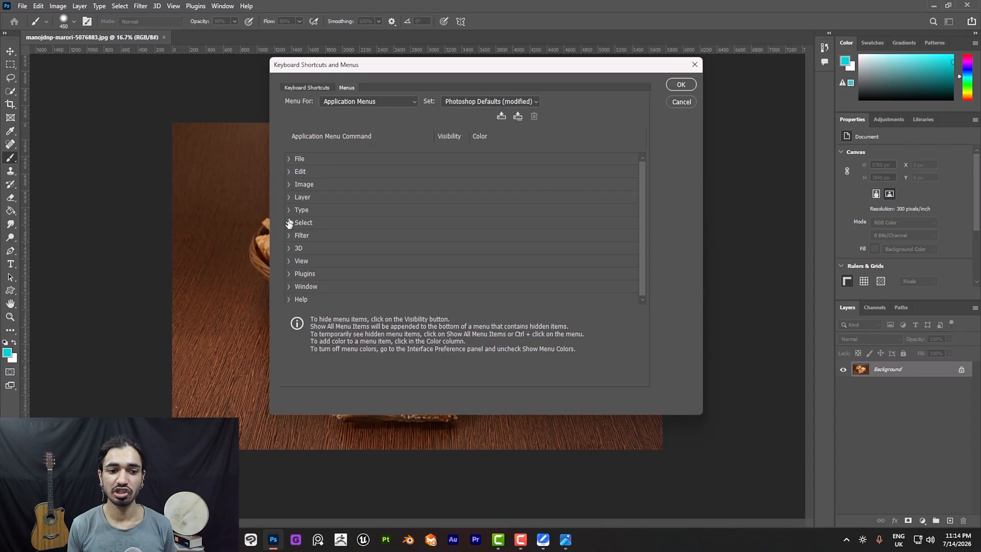
Assign the color Violet to the View menu's Gamut Warning command, apply the customization, and check it in the View commands
{"action": "left_click", "coordinate": [289, 261]}
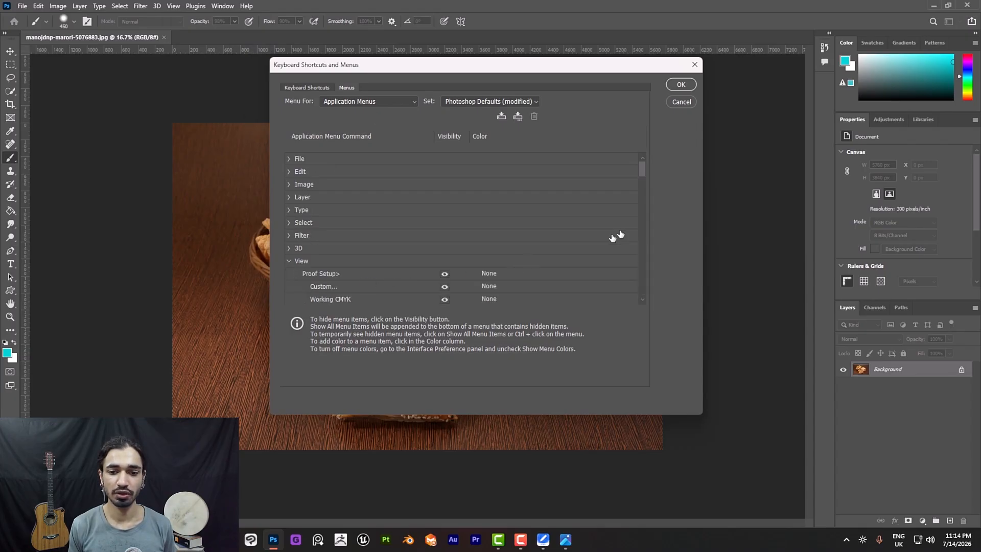
{"action": "left_click_drag", "start_coordinate": [642, 169], "coordinate": [643, 192]}
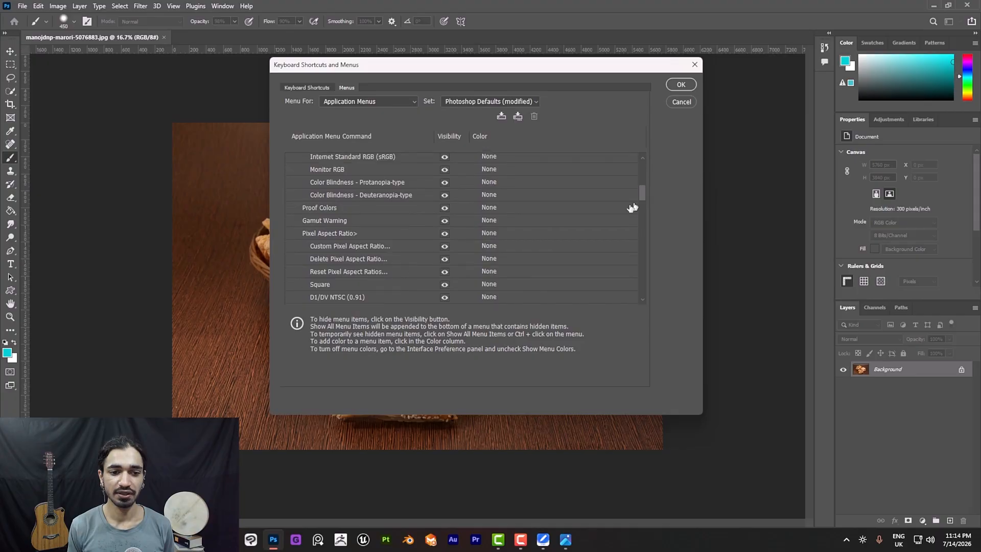
{"action": "left_click", "coordinate": [481, 221]}
{"action": "left_click", "coordinate": [482, 219]}
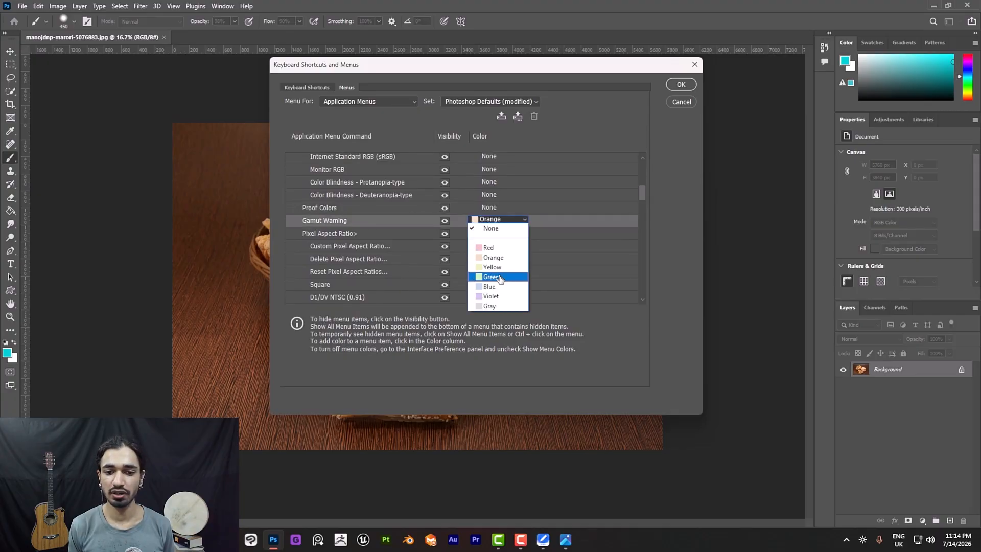
{"action": "left_click", "coordinate": [493, 296]}
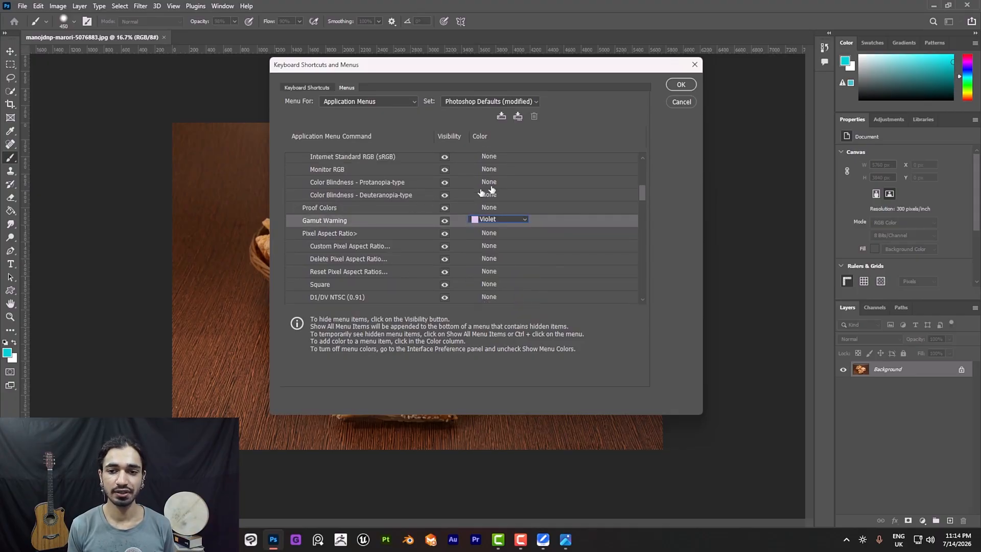
{"action": "left_click", "coordinate": [680, 85]}
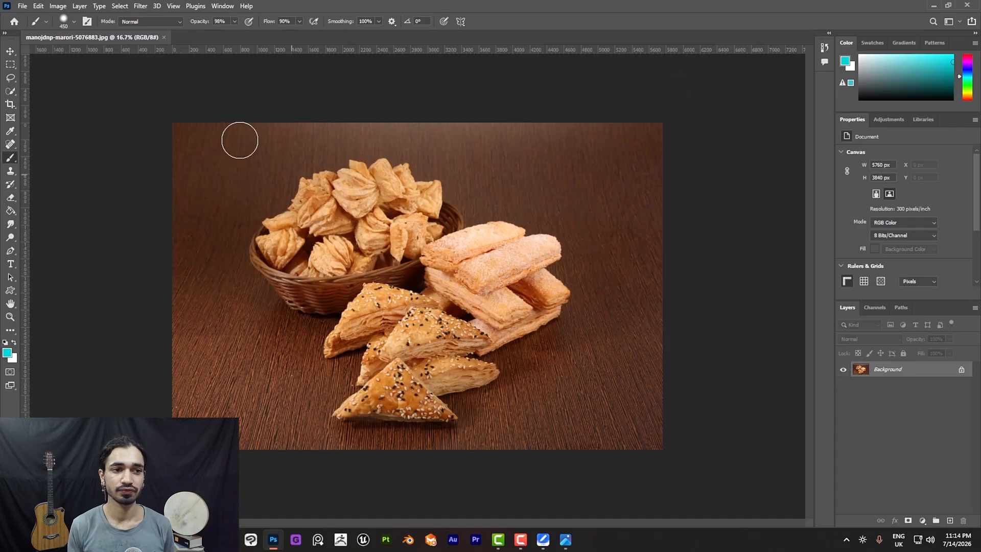
{"action": "left_click", "coordinate": [173, 6]}
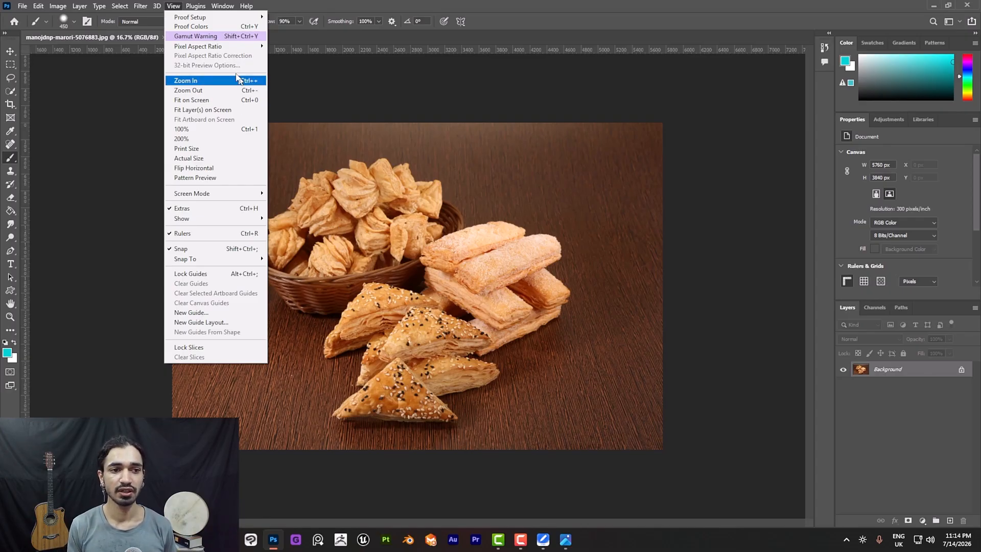
{"action": "left_click", "coordinate": [335, 114]}
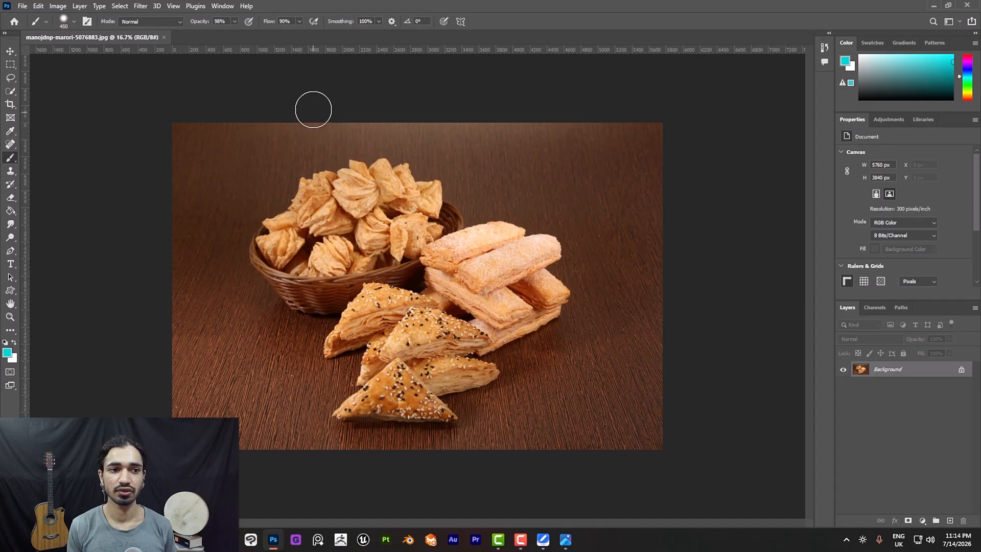
Reopen the menu customization settings, switch the set back to Photoshop Defaults without saving the changes, and apply it
{"action": "left_click", "coordinate": [39, 6]}
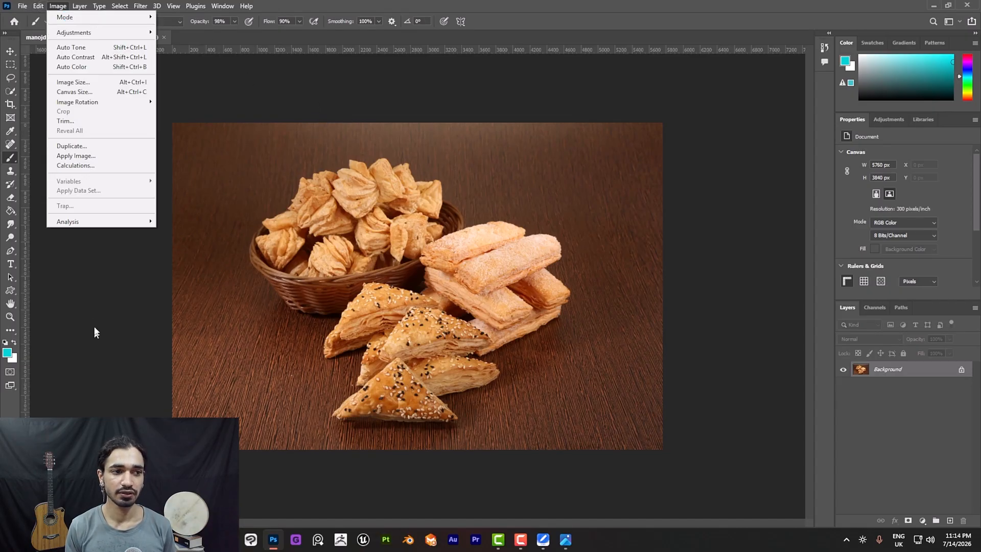
{"action": "left_click", "coordinate": [92, 403]}
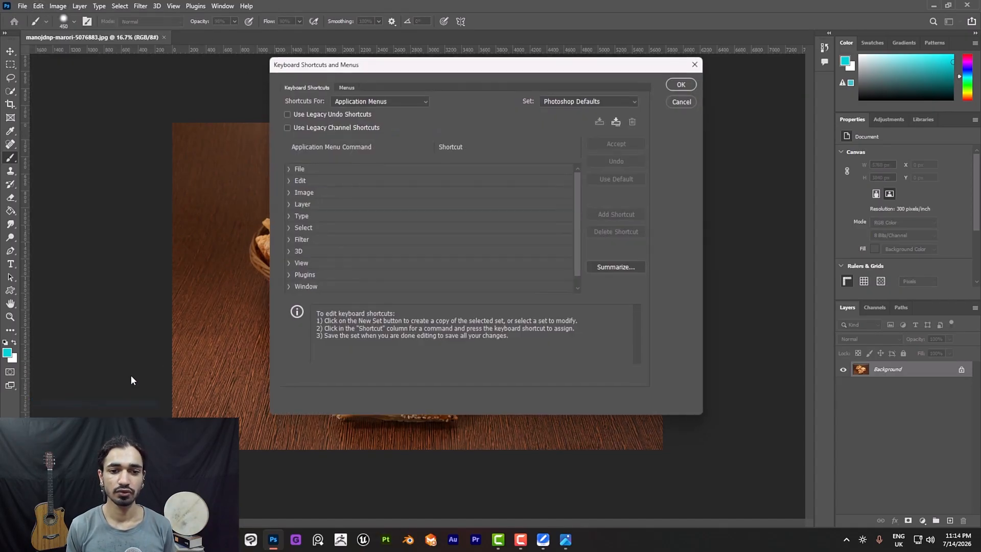
{"action": "left_click", "coordinate": [347, 87]}
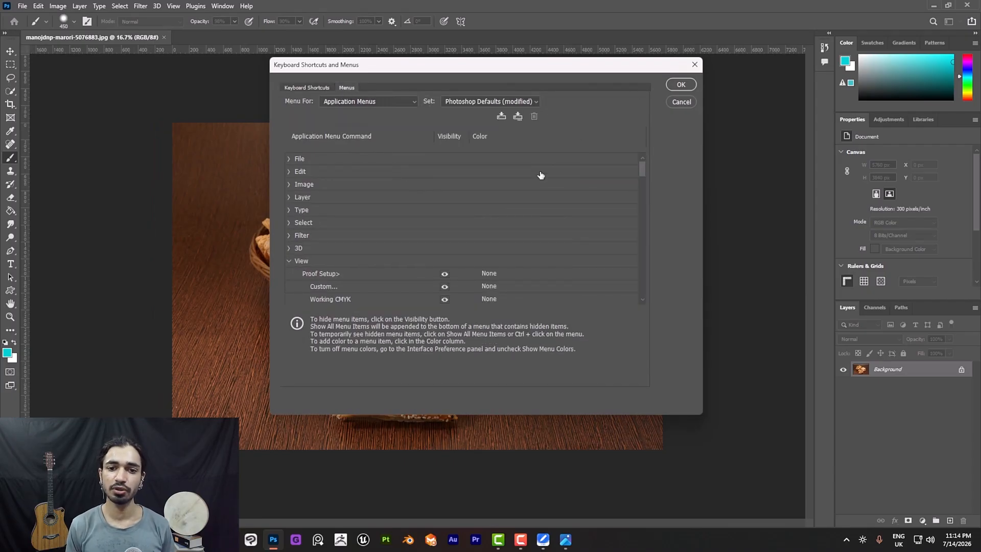
{"action": "left_click", "coordinate": [532, 102]}
{"action": "left_click", "coordinate": [465, 112]}
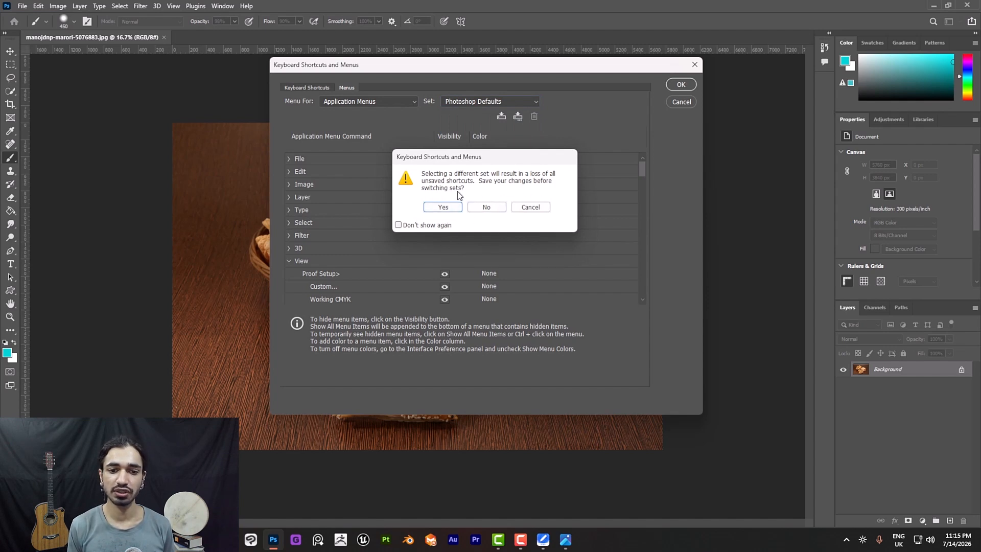
{"action": "left_click", "coordinate": [494, 207]}
{"action": "left_click", "coordinate": [535, 102]}
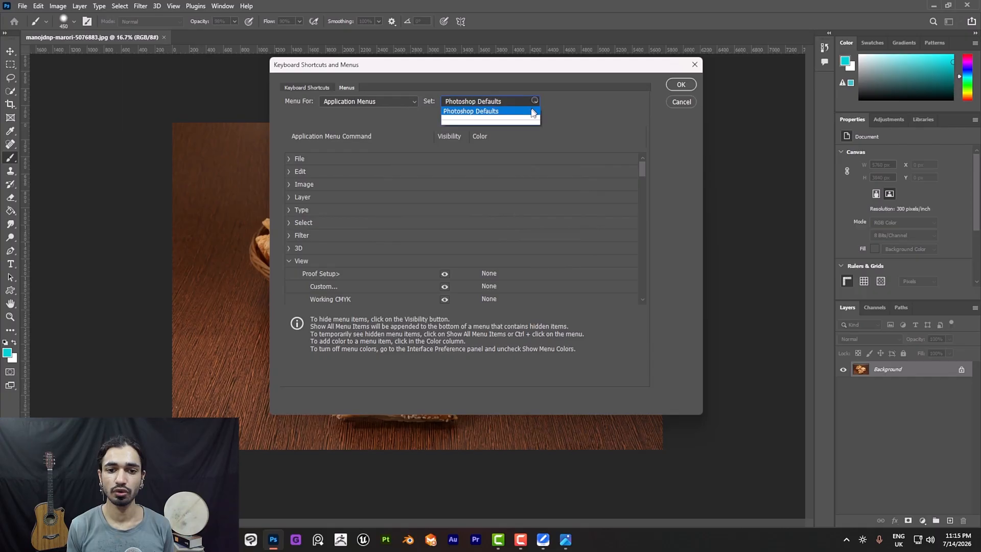
{"action": "left_click", "coordinate": [563, 125]}
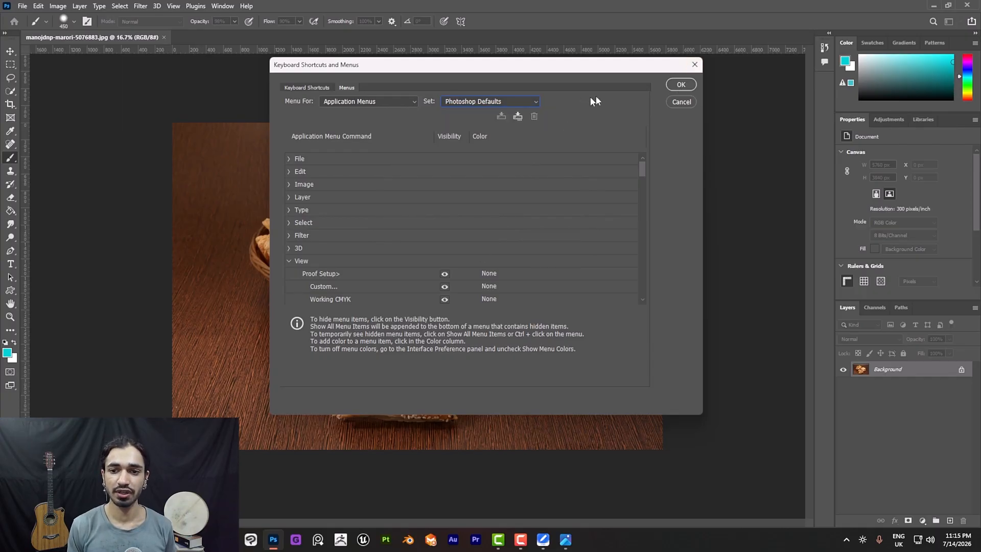
{"action": "left_click", "coordinate": [681, 86]}
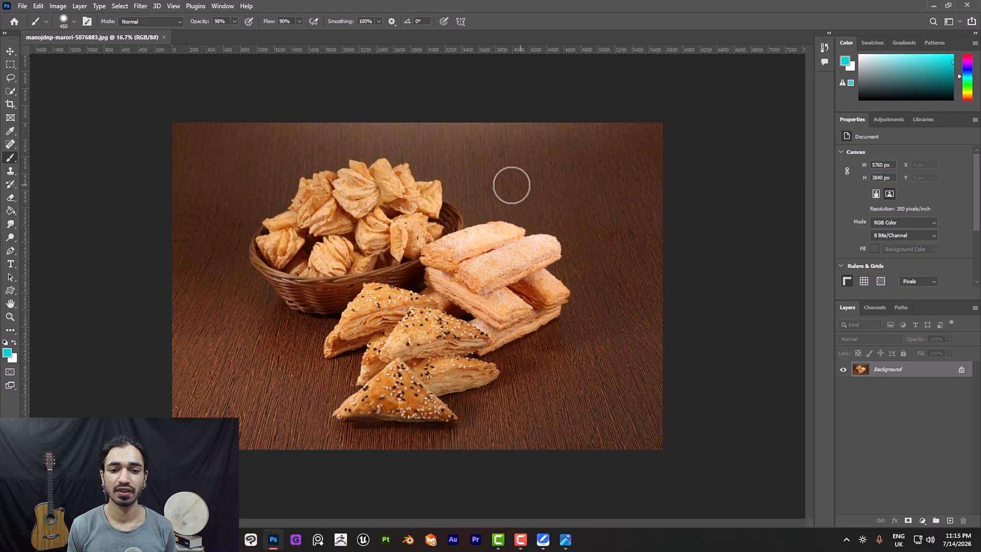
Switch to the second custom workspace and return to the Essentials workspace
{"action": "left_click", "coordinate": [958, 23]}
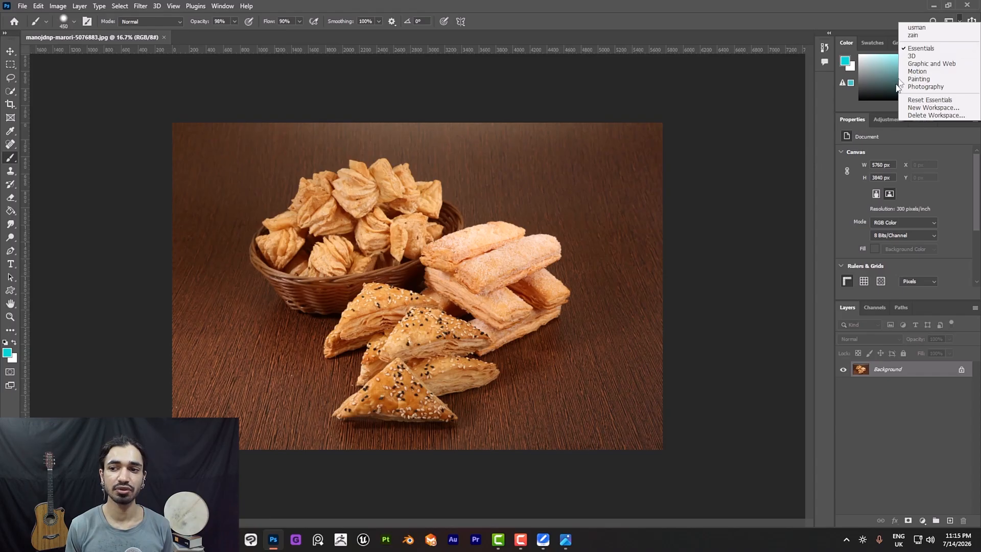
{"action": "left_click", "coordinate": [917, 36]}
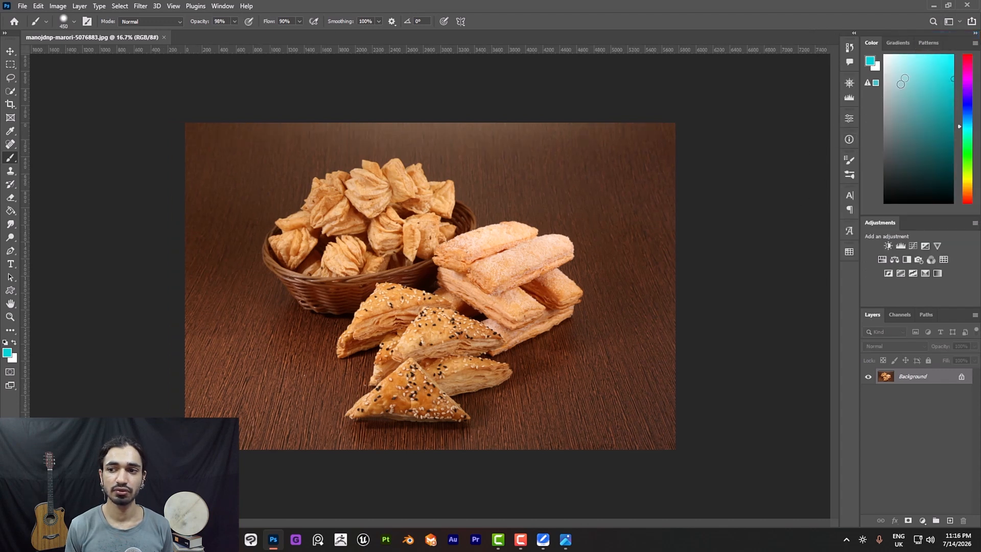
{"action": "left_click", "coordinate": [959, 24]}
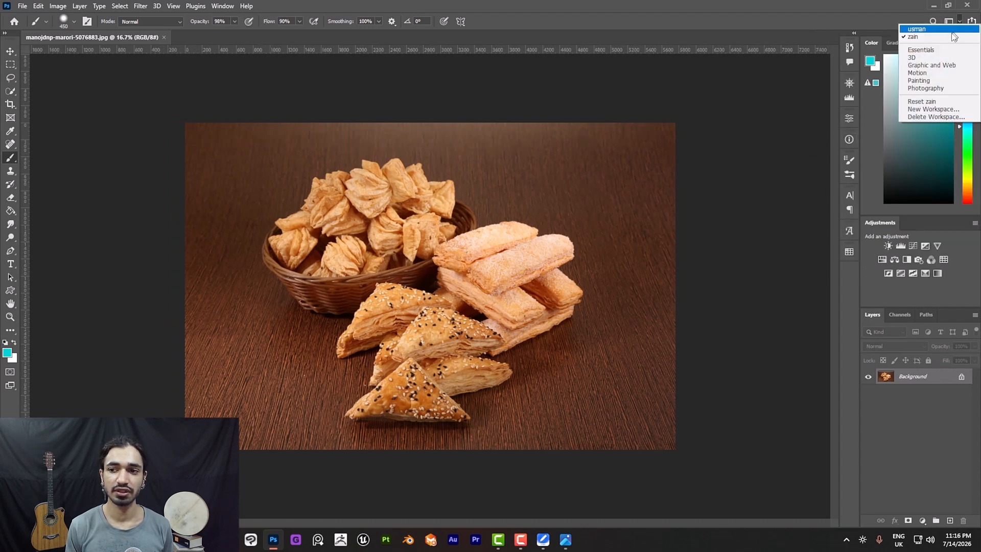
{"action": "left_click", "coordinate": [921, 52]}
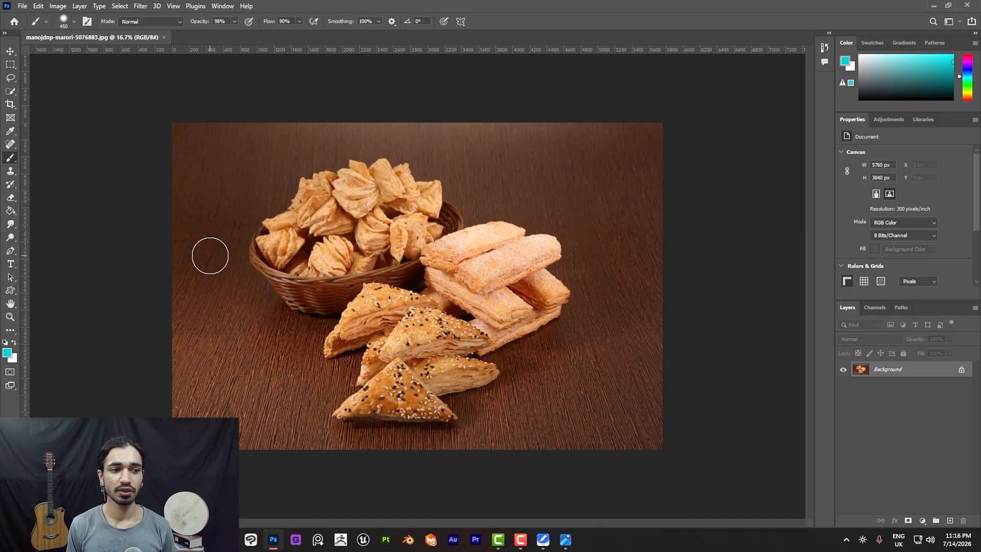
Activate the Brush tool, unlock the Background layer, and add a new empty layer above it
{"action": "left_click", "coordinate": [11, 51]}
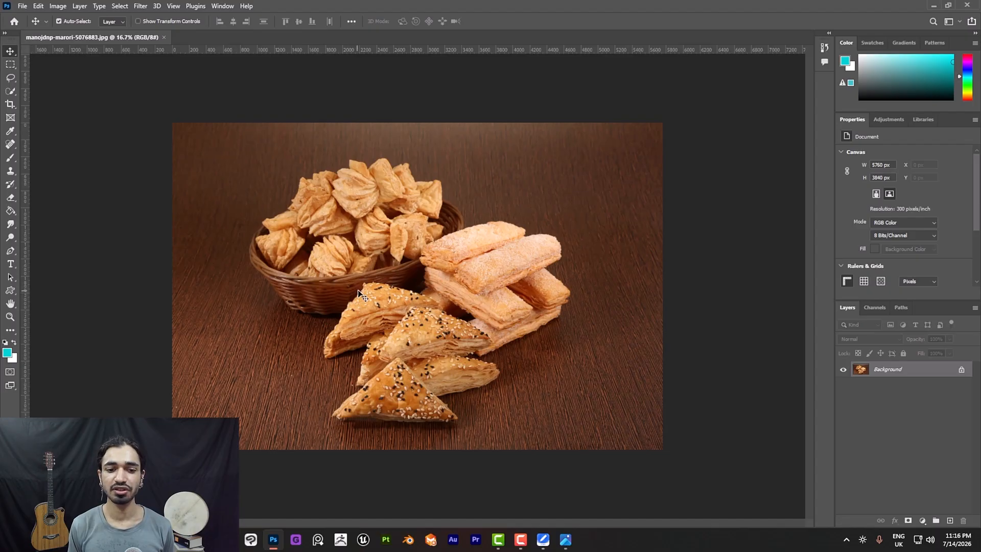
{"action": "key", "text": "b"}
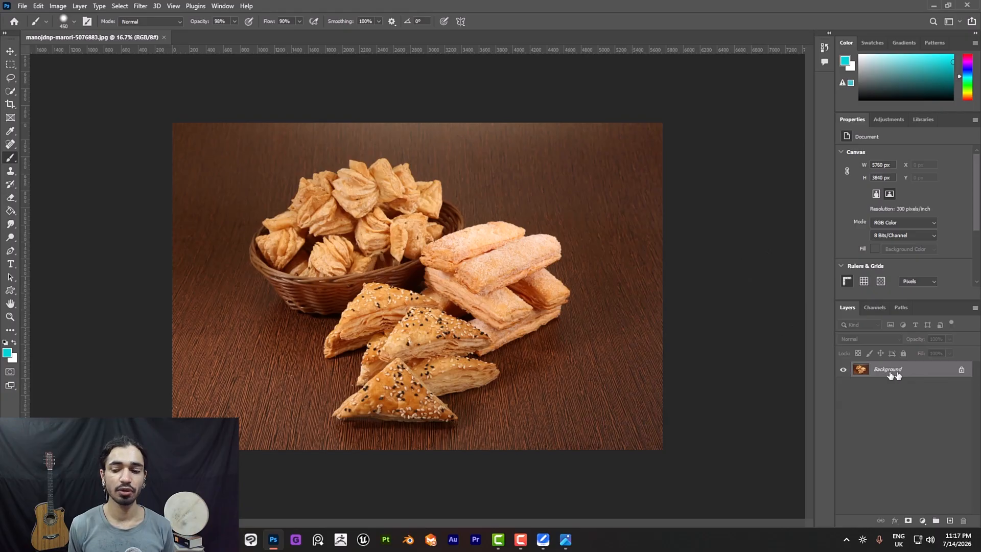
{"action": "left_click", "coordinate": [961, 369]}
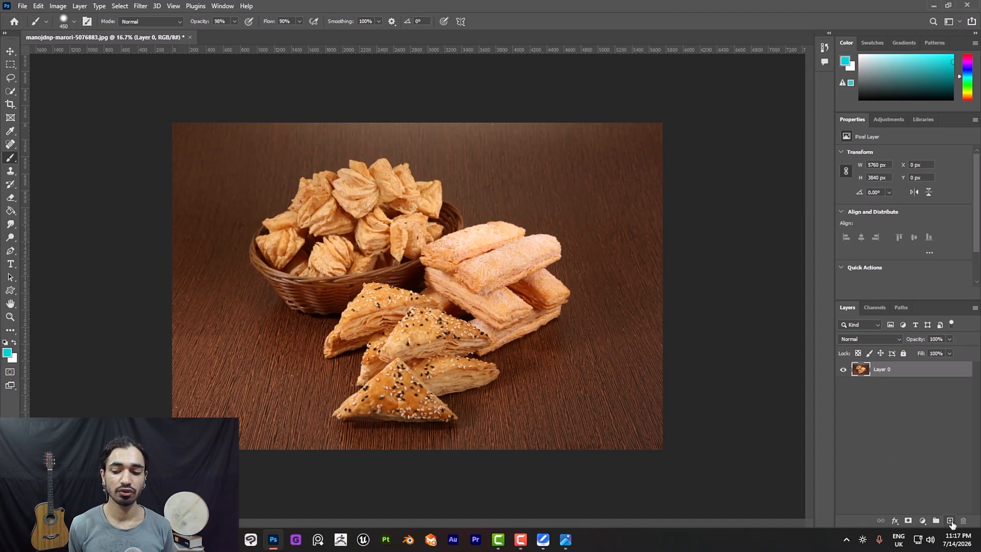
{"action": "left_click", "coordinate": [951, 521]}
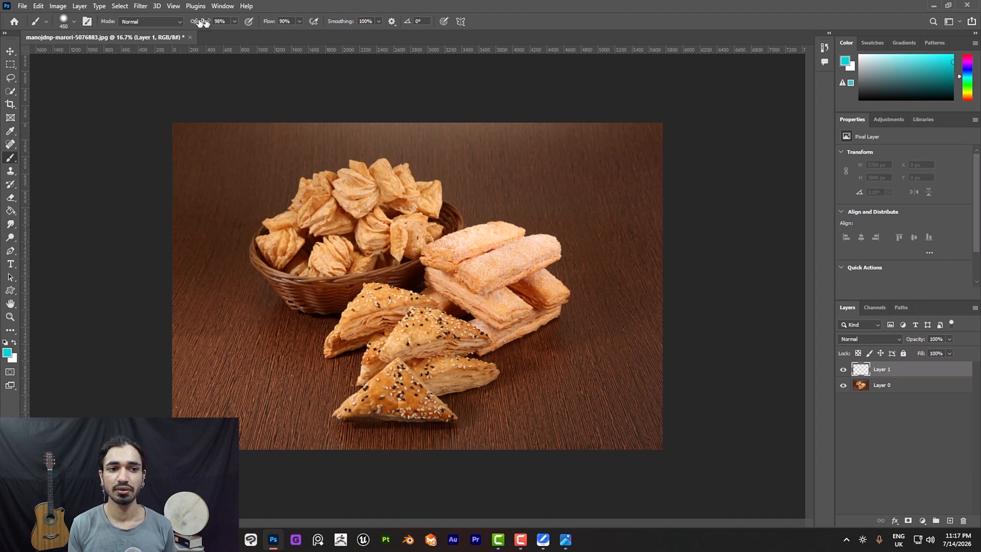
Set the brush opacity to 100%, the flow to 100% and the smoothing to 0%
{"action": "left_click", "coordinate": [235, 21]}
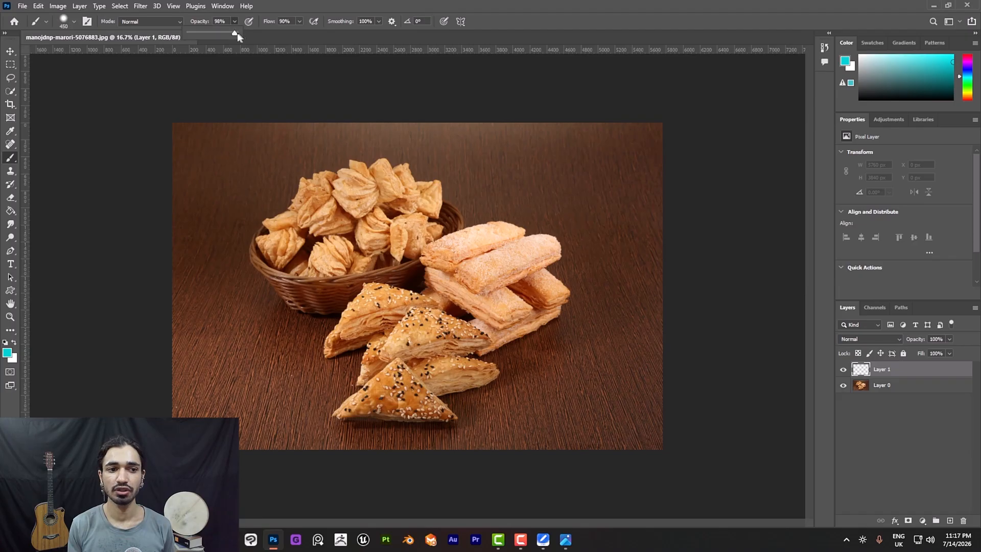
{"action": "left_click", "coordinate": [299, 21]}
{"action": "left_click_drag", "start_coordinate": [300, 33], "coordinate": [333, 33]}
{"action": "left_click", "coordinate": [379, 21]}
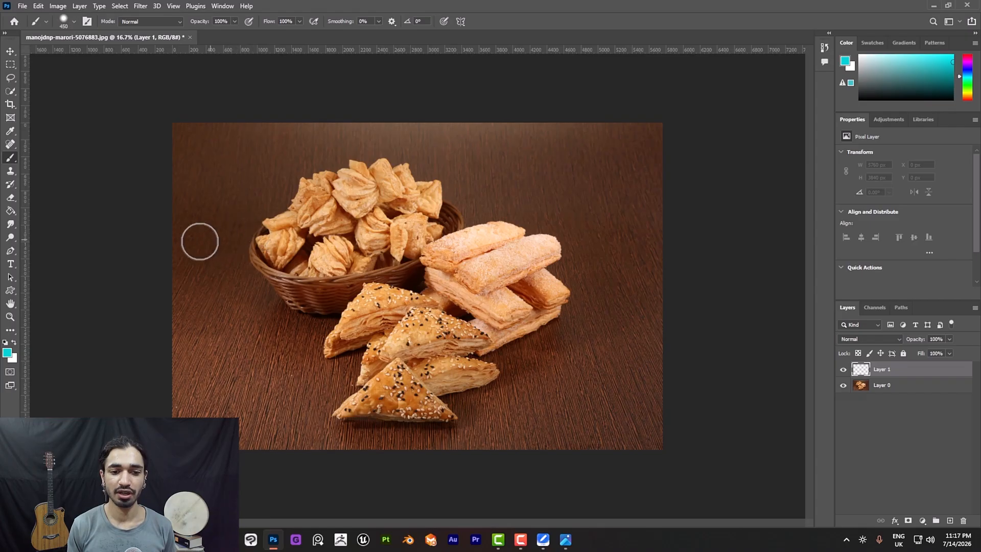
Paint a long cyan stroke across the pastries on Layer 1 and toggle that layer's visibility off and on
{"action": "left_click_drag", "start_coordinate": [201, 239], "coordinate": [698, 194]}
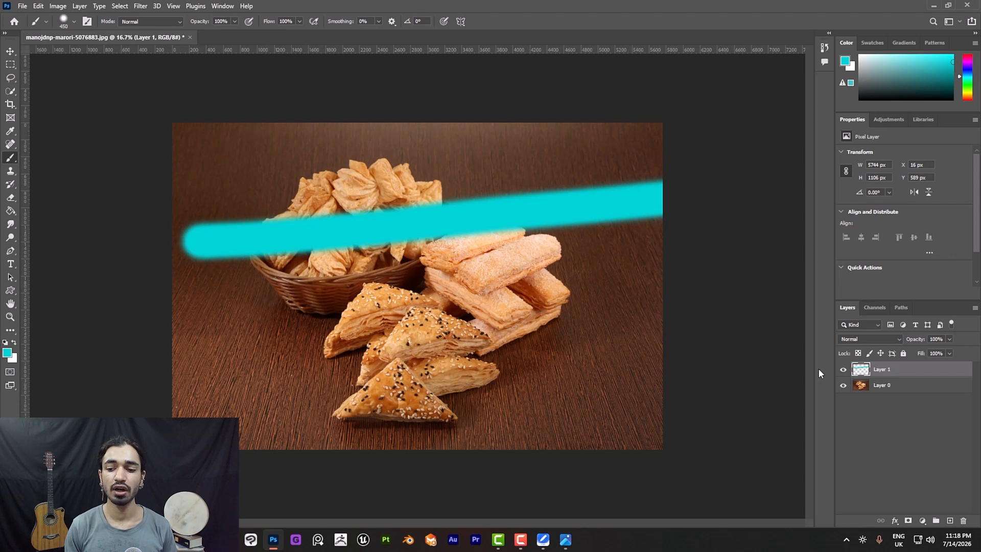
{"action": "left_click", "coordinate": [842, 369]}
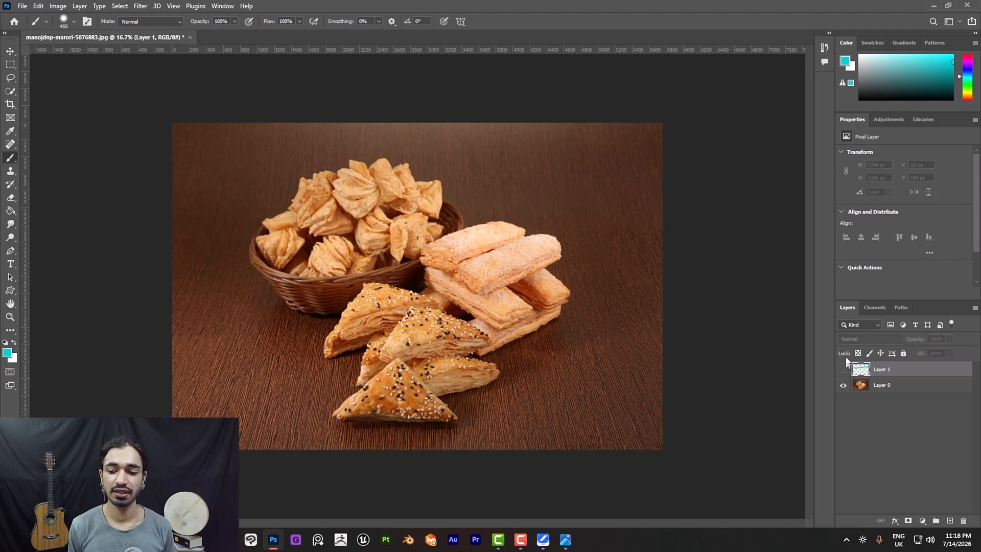
{"action": "left_click", "coordinate": [842, 369]}
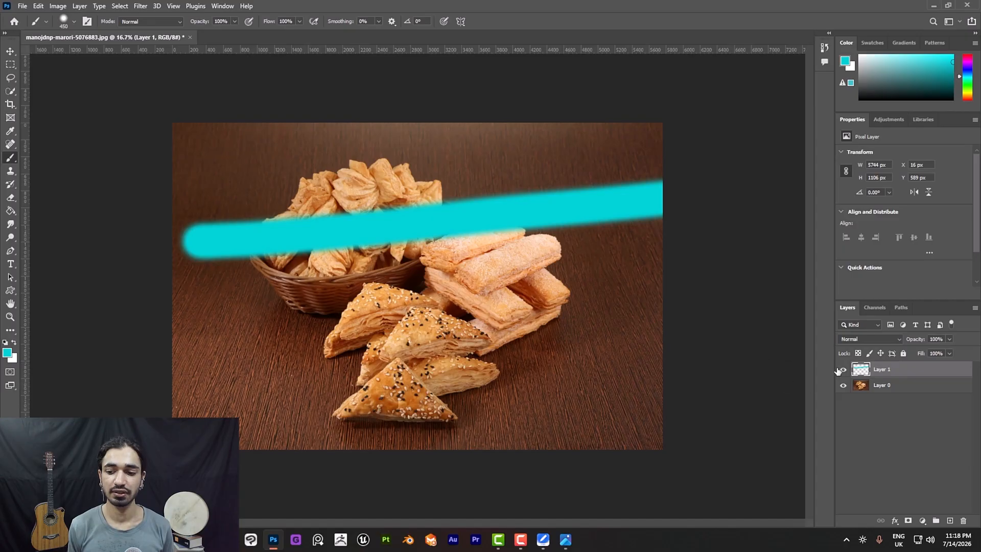
{"action": "left_click", "coordinate": [842, 370]}
{"action": "left_click", "coordinate": [843, 369]}
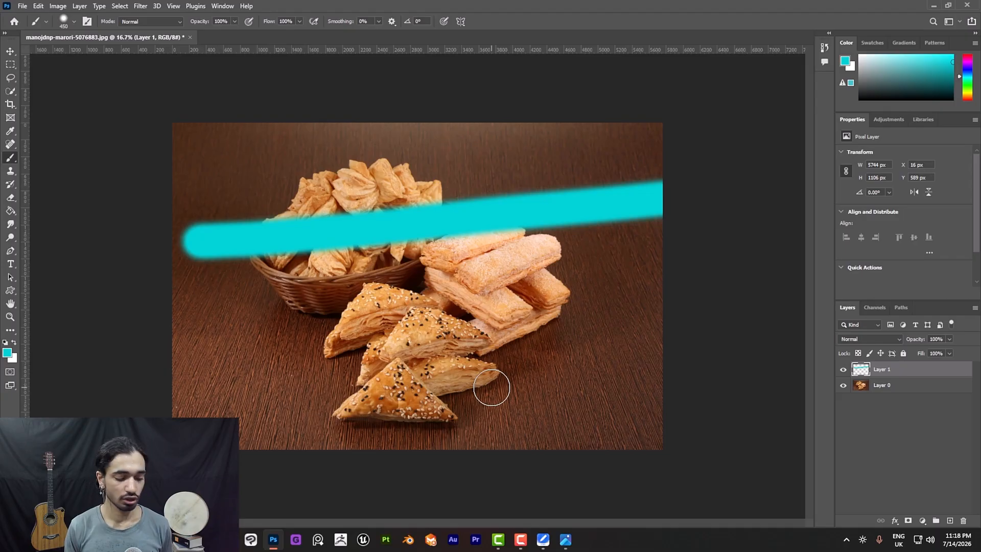
Toggle the visibility of Layer 1 off and on without using its eye icon, and undo the cyan brush stroke
{"action": "key", "text": "ctrl+comma"}
{"action": "key", "text": "ctrl+comma"}
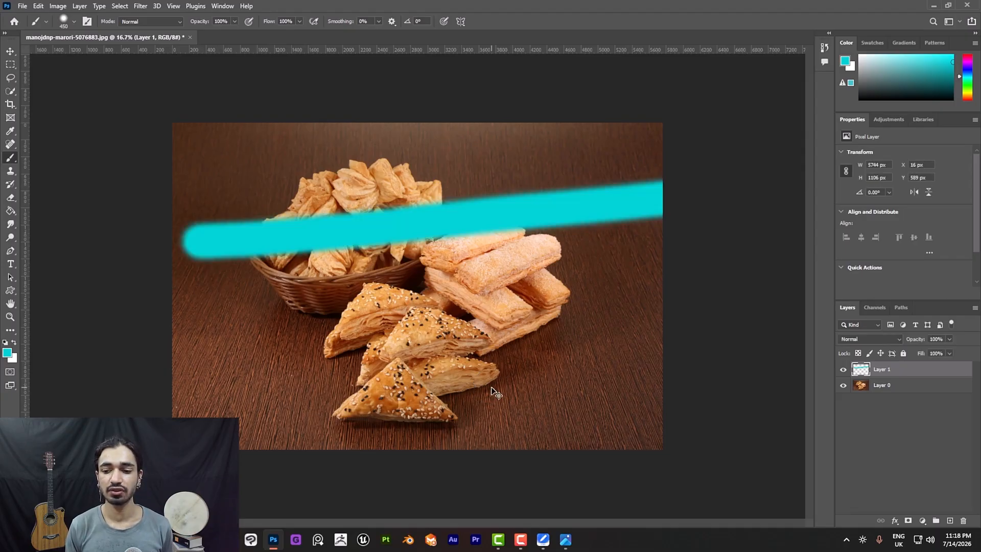
{"action": "key", "text": "ctrl+comma"}
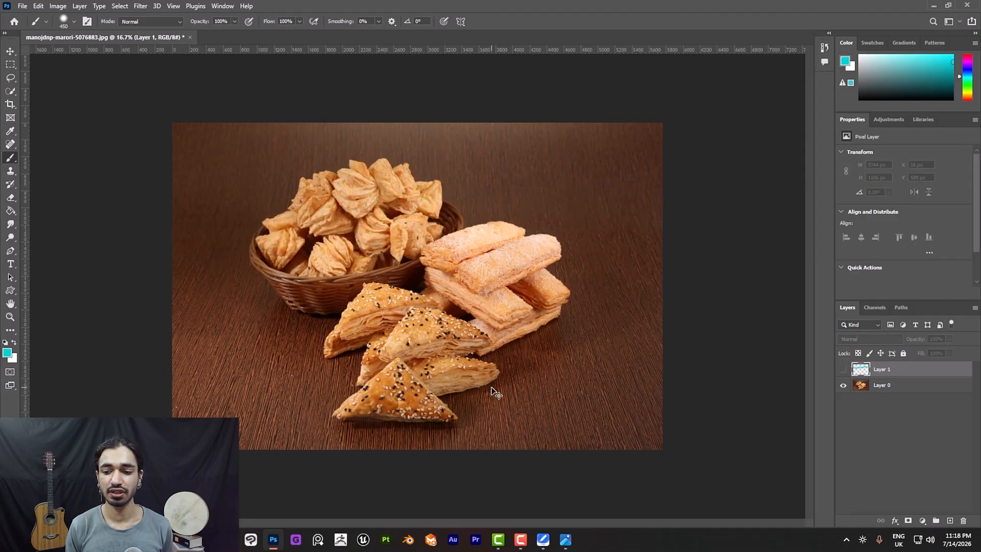
{"action": "key", "text": "ctrl+comma"}
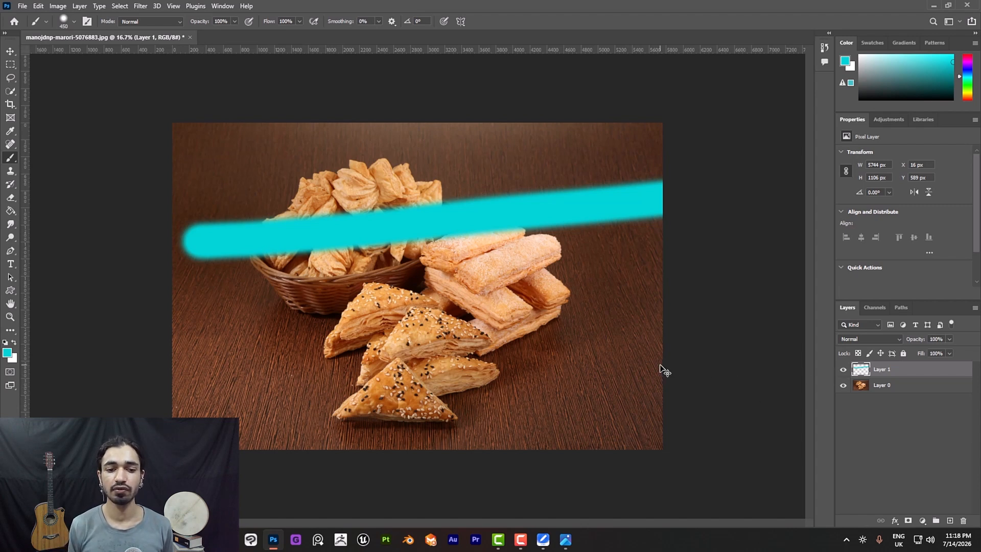
{"action": "key", "text": "ctrl+z"}
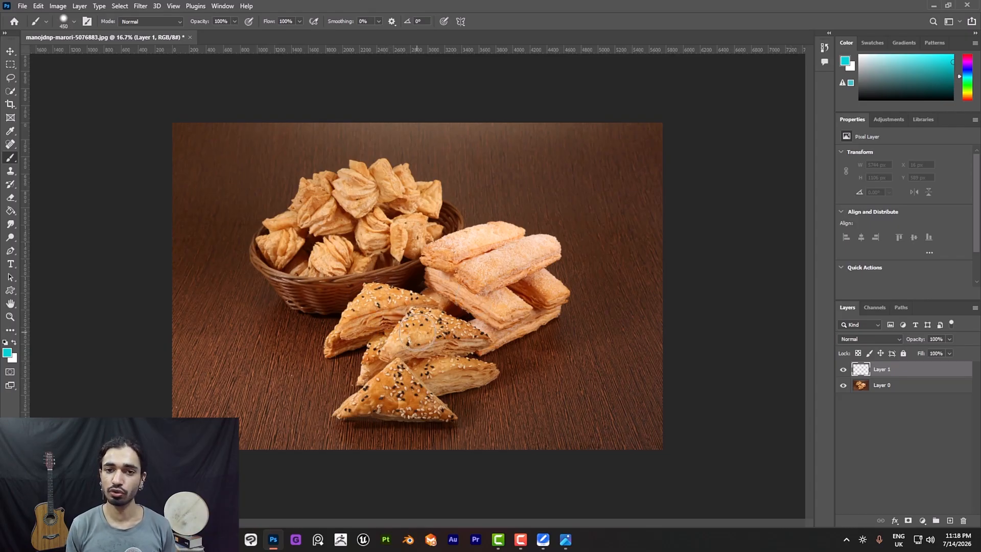
Add a Curves adjustment layer directly above Layer 0
{"action": "left_click", "coordinate": [863, 386]}
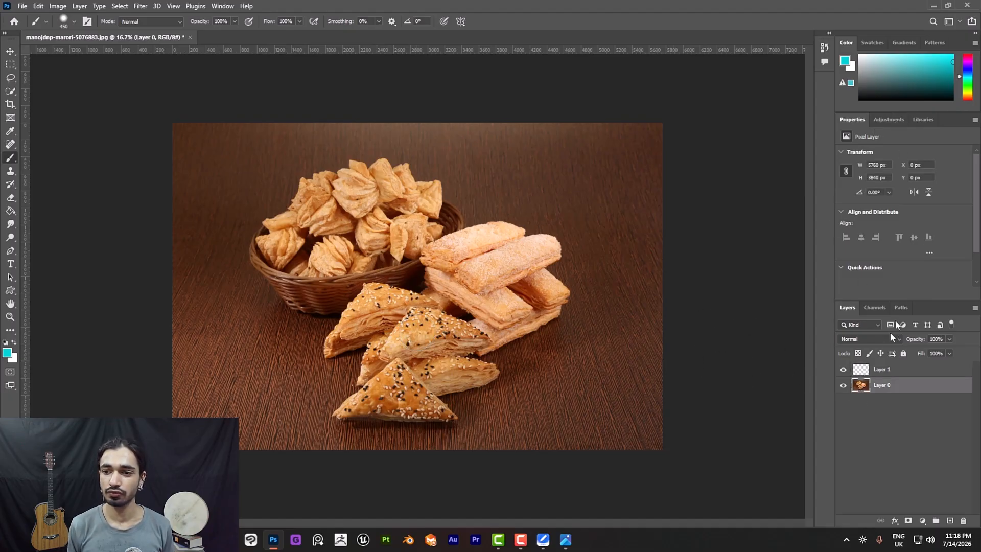
{"action": "left_click", "coordinate": [889, 119]}
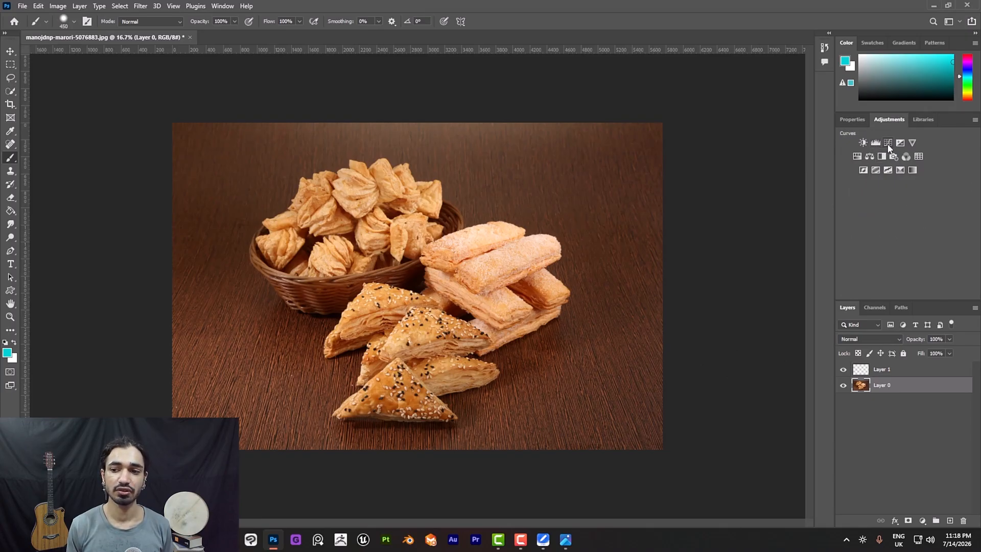
{"action": "left_click", "coordinate": [888, 143]}
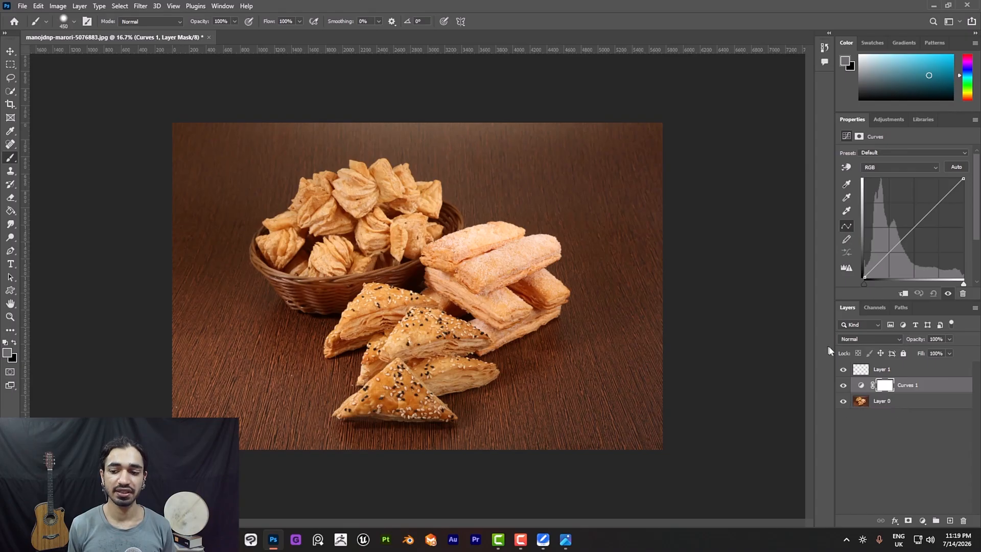
Delete the existing Curves adjustment layer and add a new Curves adjustment directly above Layer 0
{"action": "left_click_drag", "start_coordinate": [860, 388], "coordinate": [964, 524]}
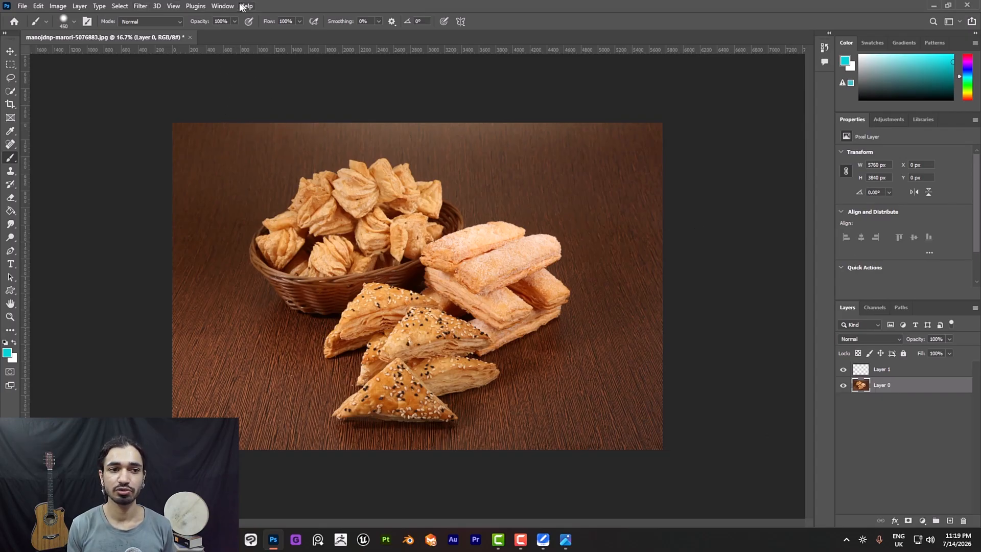
{"action": "left_click", "coordinate": [220, 6]}
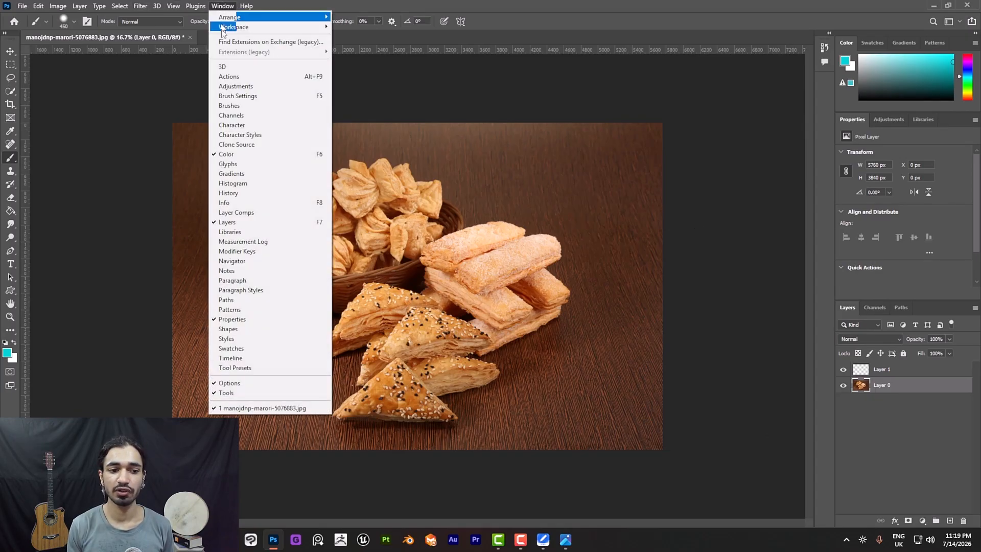
{"action": "left_click", "coordinate": [239, 86]}
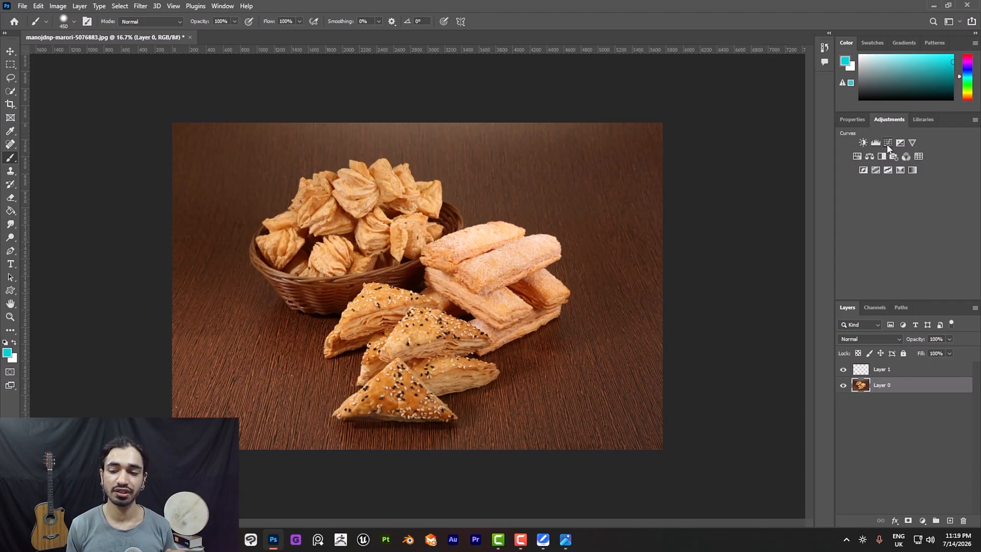
{"action": "left_click", "coordinate": [888, 145]}
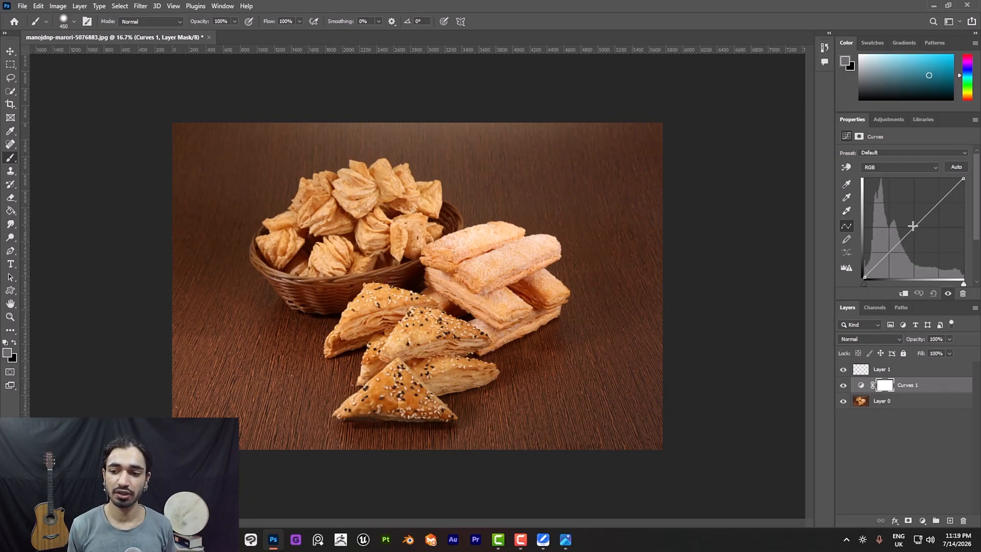
Raise the midtones slightly on the RGB curve of the Curves adjustment and invert its layer mask to black
{"action": "mouse_move", "coordinate": [915, 227]}
{"action": "left_mouse_down"}
{"action": "mouse_move", "coordinate": [909, 208]}
{"action": "mouse_move", "coordinate": [910, 223]}
{"action": "left_mouse_up"}
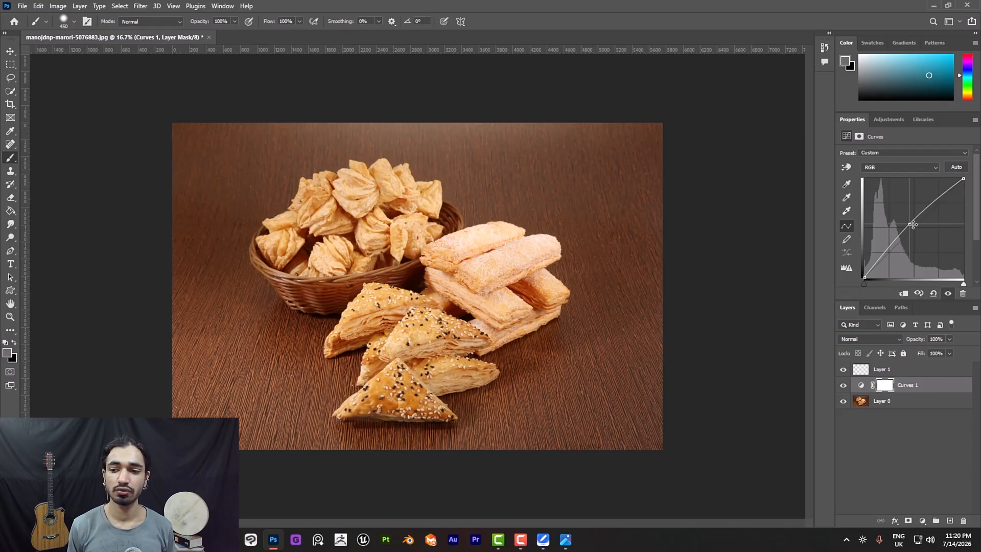
{"action": "mouse_move", "coordinate": [910, 224]}
{"action": "left_mouse_down"}
{"action": "mouse_move", "coordinate": [904, 207]}
{"action": "mouse_move", "coordinate": [910, 224]}
{"action": "left_mouse_up"}
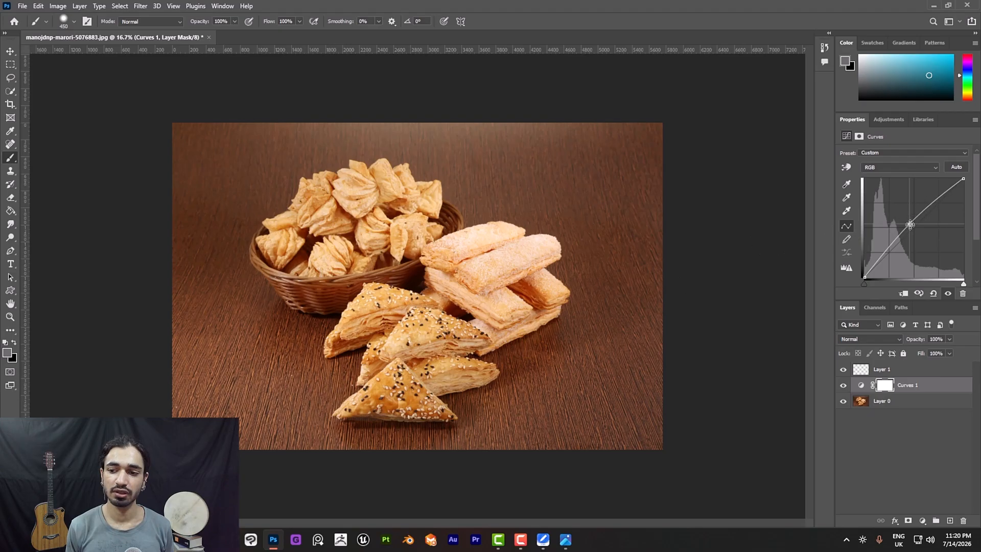
{"action": "mouse_move", "coordinate": [909, 223]}
{"action": "left_mouse_down"}
{"action": "mouse_move", "coordinate": [906, 214]}
{"action": "mouse_move", "coordinate": [907, 226]}
{"action": "left_mouse_up"}
{"action": "left_click", "coordinate": [886, 388]}
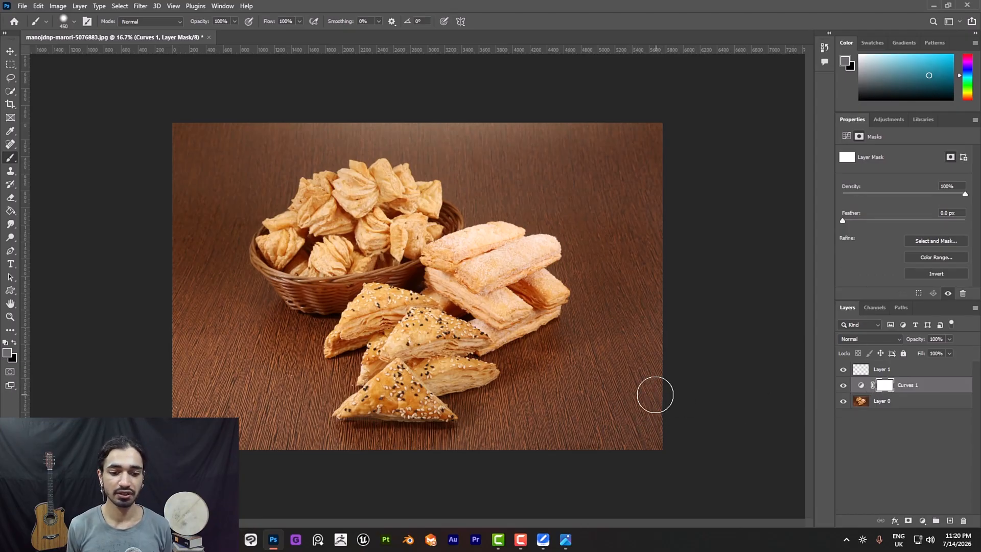
{"action": "key", "text": "ctrl+i"}
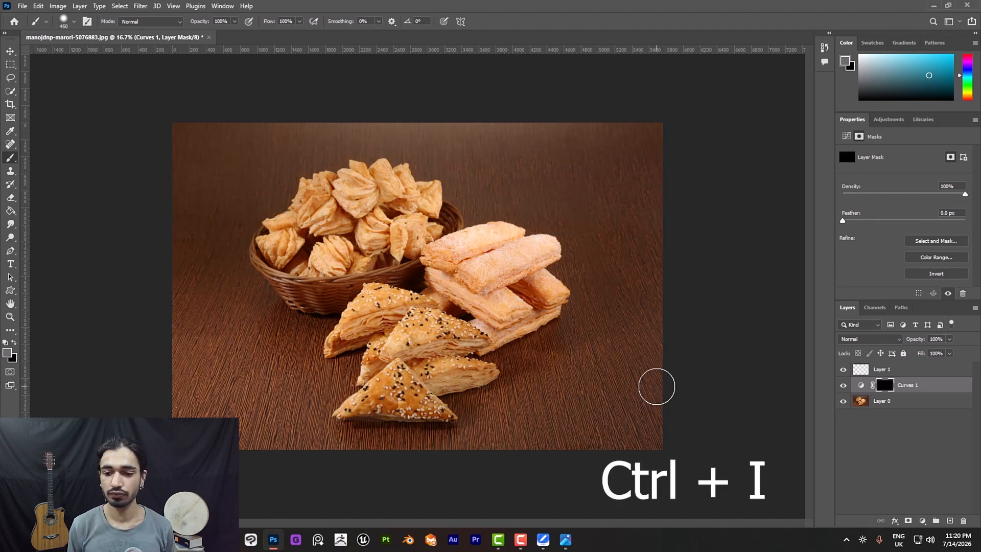
Paint white (ffffff) on the Curves 1 mask over the pastries, using a 400 px brush
{"action": "left_click", "coordinate": [8, 354]}
{"action": "left_click_drag", "start_coordinate": [563, 235], "coordinate": [382, 88]}
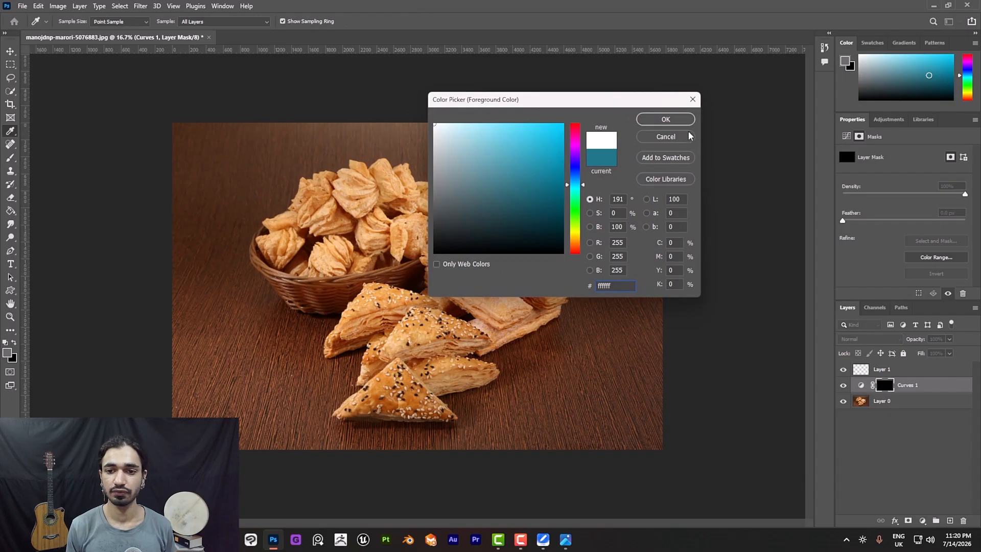
{"action": "left_click", "coordinate": [679, 122]}
{"action": "key", "text": "b"}
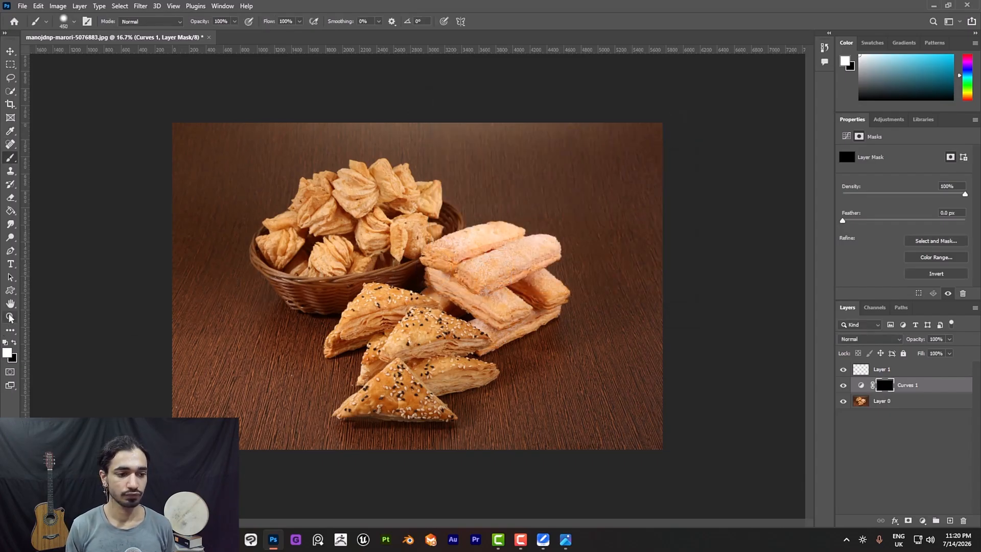
{"action": "left_click", "coordinate": [427, 284], "text": "ctrl"}
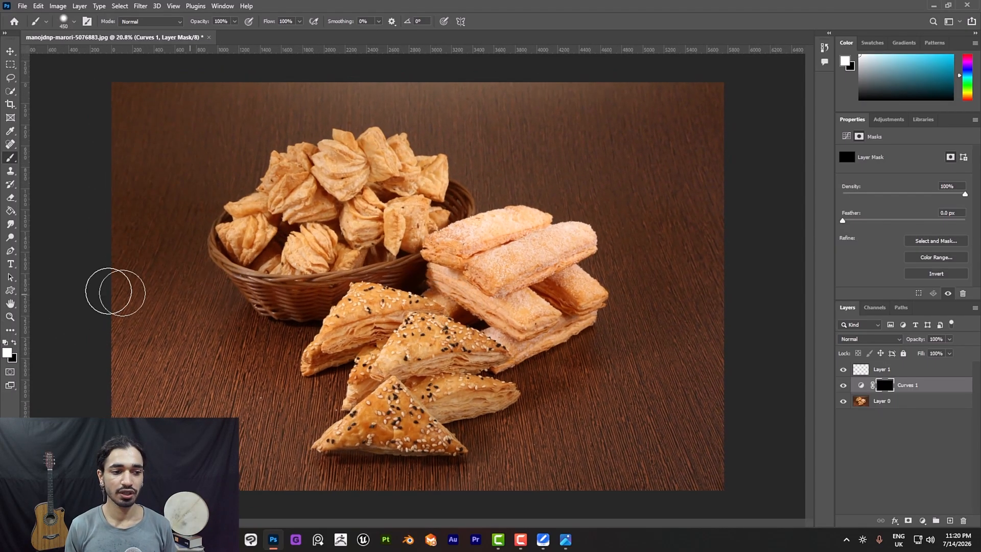
{"action": "key", "text": "bracketleft"}
{"action": "key", "text": "bracketleft"}
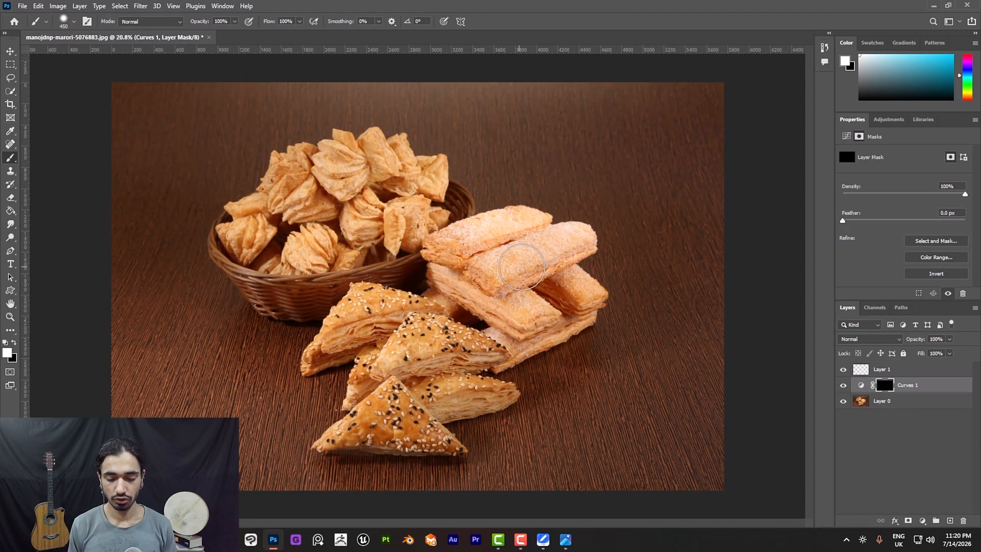
{"action": "key", "text": "bracketright"}
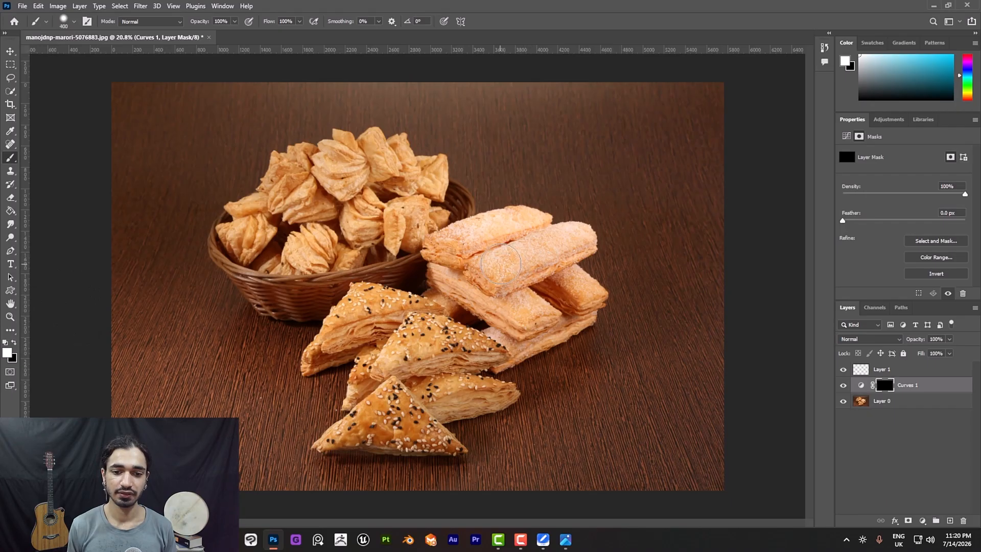
{"action": "left_click", "coordinate": [501, 264]}
{"action": "mouse_move", "coordinate": [502, 265]}
{"action": "left_mouse_down"}
{"action": "mouse_move", "coordinate": [570, 245]}
{"action": "mouse_move", "coordinate": [507, 259]}
{"action": "mouse_move", "coordinate": [492, 243]}
{"action": "mouse_move", "coordinate": [454, 236]}
{"action": "mouse_move", "coordinate": [519, 223]}
{"action": "mouse_move", "coordinate": [460, 241]}
{"action": "mouse_move", "coordinate": [539, 311]}
{"action": "mouse_move", "coordinate": [559, 267]}
{"action": "mouse_move", "coordinate": [589, 292]}
{"action": "mouse_move", "coordinate": [524, 321]}
{"action": "mouse_move", "coordinate": [526, 338]}
{"action": "mouse_move", "coordinate": [483, 277]}
{"action": "mouse_move", "coordinate": [315, 214]}
{"action": "mouse_move", "coordinate": [345, 162]}
{"action": "mouse_move", "coordinate": [377, 166]}
{"action": "mouse_move", "coordinate": [343, 185]}
{"action": "mouse_move", "coordinate": [414, 174]}
{"action": "mouse_move", "coordinate": [422, 178]}
{"action": "mouse_move", "coordinate": [340, 182]}
{"action": "mouse_move", "coordinate": [394, 223]}
{"action": "mouse_move", "coordinate": [277, 200]}
{"action": "mouse_move", "coordinate": [296, 171]}
{"action": "mouse_move", "coordinate": [311, 237]}
{"action": "mouse_move", "coordinate": [266, 236]}
{"action": "mouse_move", "coordinate": [298, 250]}
{"action": "mouse_move", "coordinate": [322, 232]}
{"action": "mouse_move", "coordinate": [401, 219]}
{"action": "mouse_move", "coordinate": [428, 370]}
{"action": "mouse_move", "coordinate": [434, 342]}
{"action": "mouse_move", "coordinate": [461, 341]}
{"action": "mouse_move", "coordinate": [369, 314]}
{"action": "mouse_move", "coordinate": [394, 299]}
{"action": "mouse_move", "coordinate": [377, 304]}
{"action": "mouse_move", "coordinate": [433, 324]}
{"action": "mouse_move", "coordinate": [410, 356]}
{"action": "mouse_move", "coordinate": [496, 357]}
{"action": "mouse_move", "coordinate": [462, 360]}
{"action": "mouse_move", "coordinate": [393, 400]}
{"action": "mouse_move", "coordinate": [457, 345]}
{"action": "mouse_move", "coordinate": [448, 344]}
{"action": "mouse_move", "coordinate": [451, 386]}
{"action": "mouse_move", "coordinate": [409, 325]}
{"action": "mouse_move", "coordinate": [357, 318]}
{"action": "mouse_move", "coordinate": [449, 276]}
{"action": "left_mouse_up"}
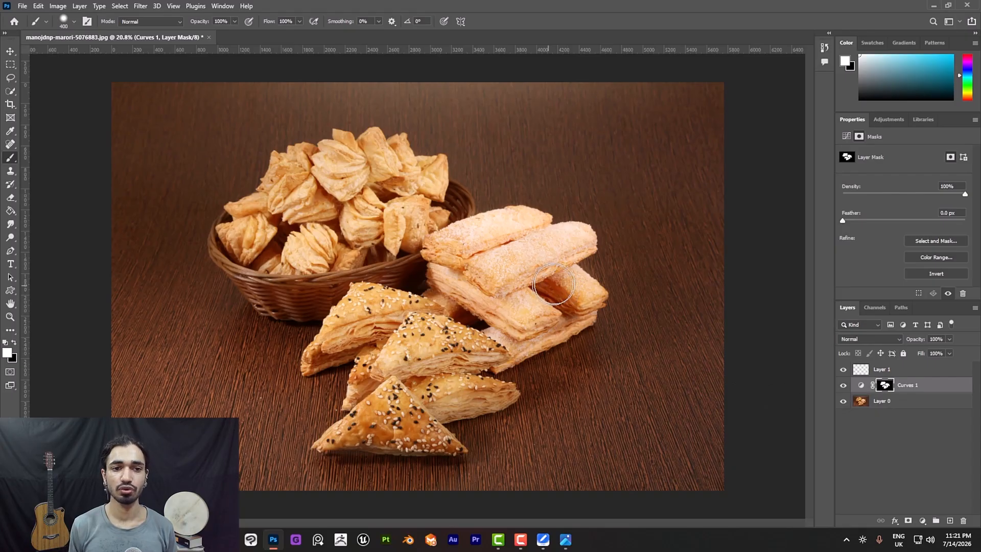
Compare the image with and without the Curves 1 adjustment by toggling its visibility repeatedly, and display its curve settings
{"action": "left_click", "coordinate": [843, 386]}
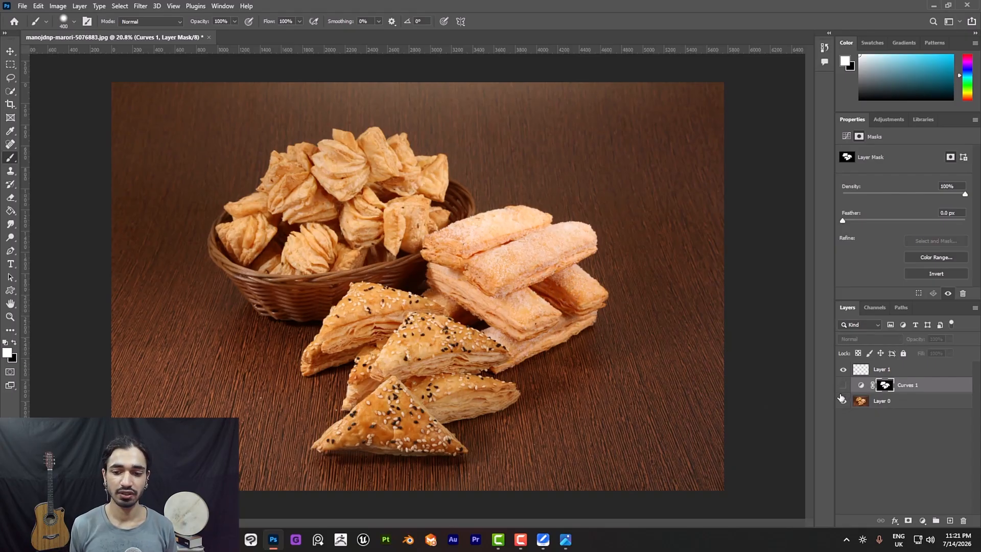
{"action": "left_click", "coordinate": [844, 387]}
{"action": "left_click", "coordinate": [843, 388]}
{"action": "left_click", "coordinate": [843, 387]}
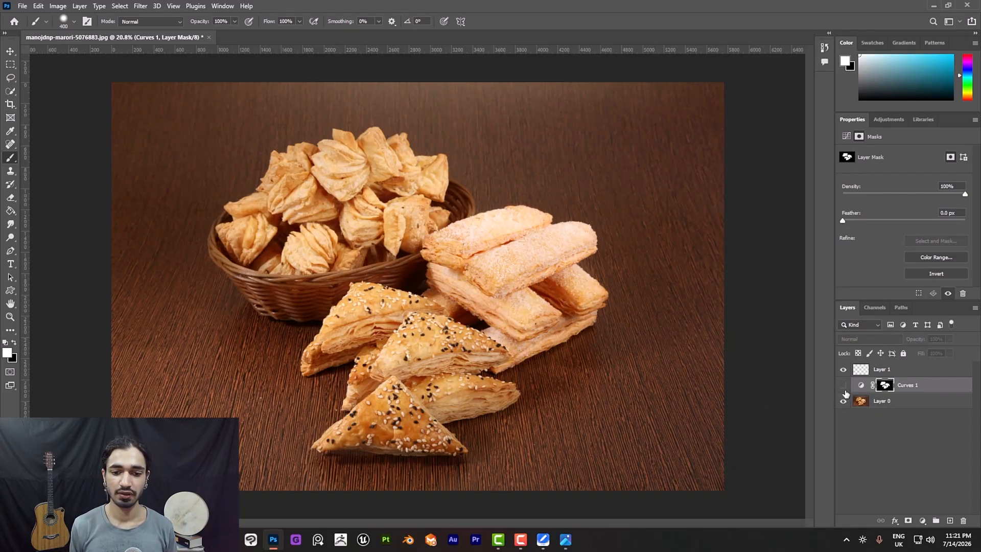
{"action": "left_click", "coordinate": [843, 388]}
{"action": "left_click", "coordinate": [844, 388]}
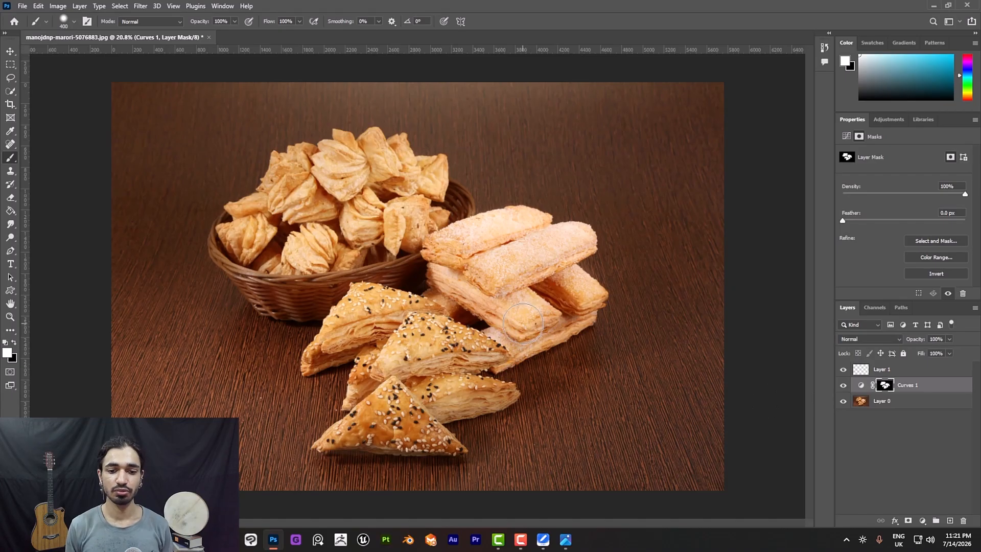
{"action": "left_click", "coordinate": [860, 388]}
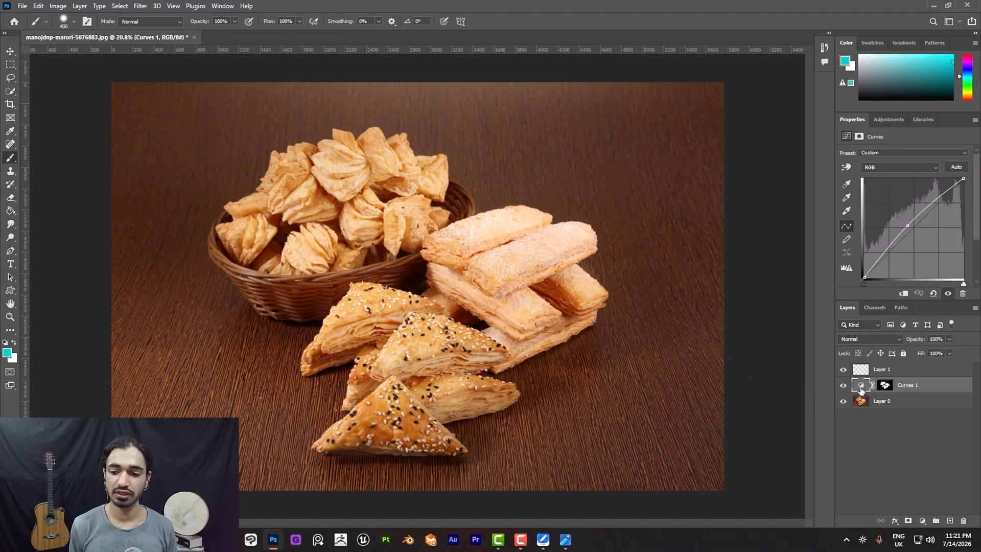
Create a new layer directly above Layer 0 and set its blend mode to Color
{"action": "left_click", "coordinate": [861, 401]}
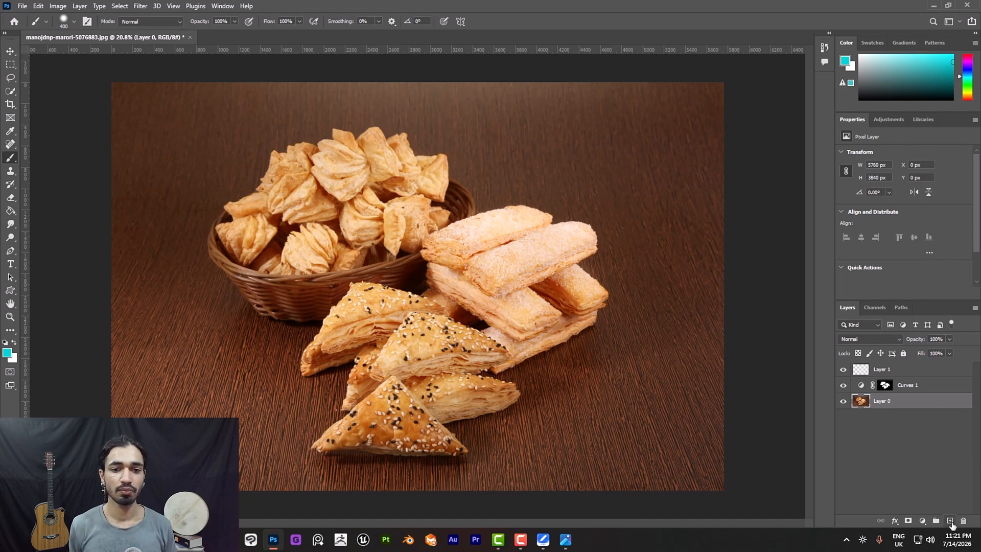
{"action": "left_click", "coordinate": [949, 521]}
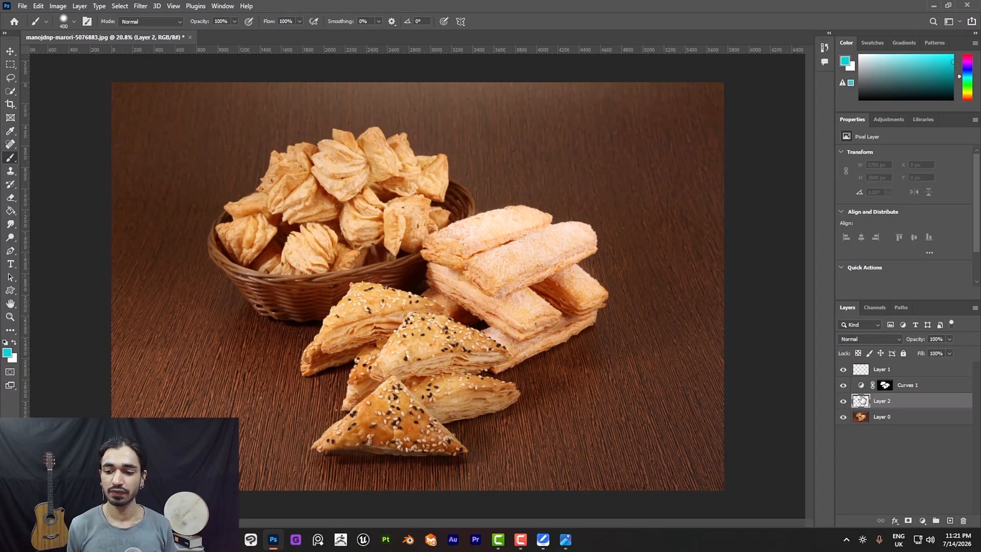
{"action": "left_click", "coordinate": [898, 341]}
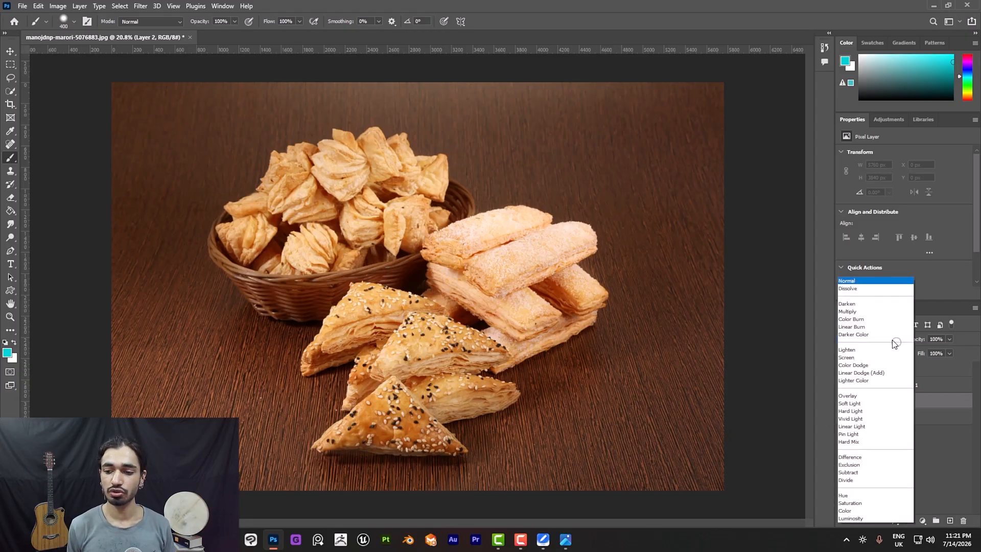
{"action": "left_click", "coordinate": [857, 511]}
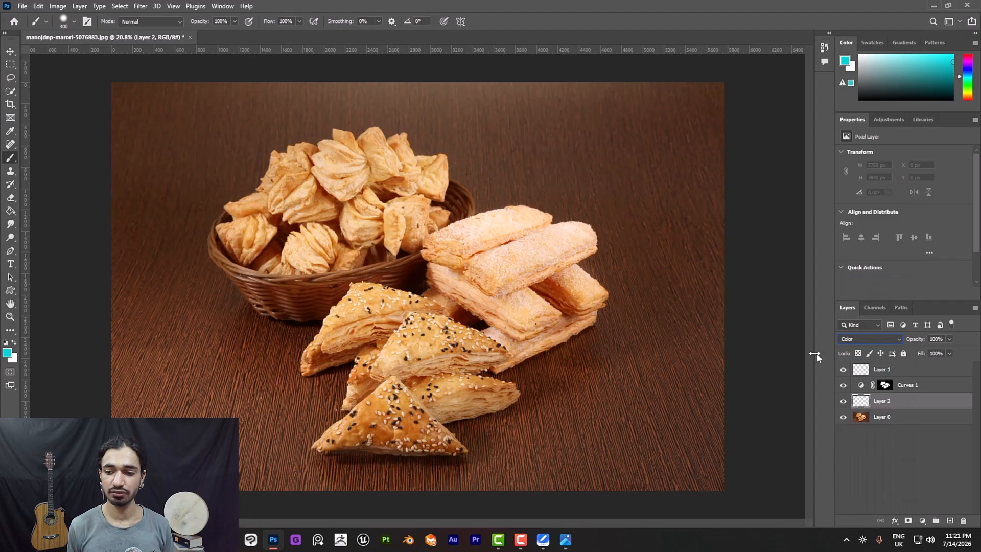
{"action": "left_click", "coordinate": [868, 452]}
{"action": "left_click", "coordinate": [900, 401]}
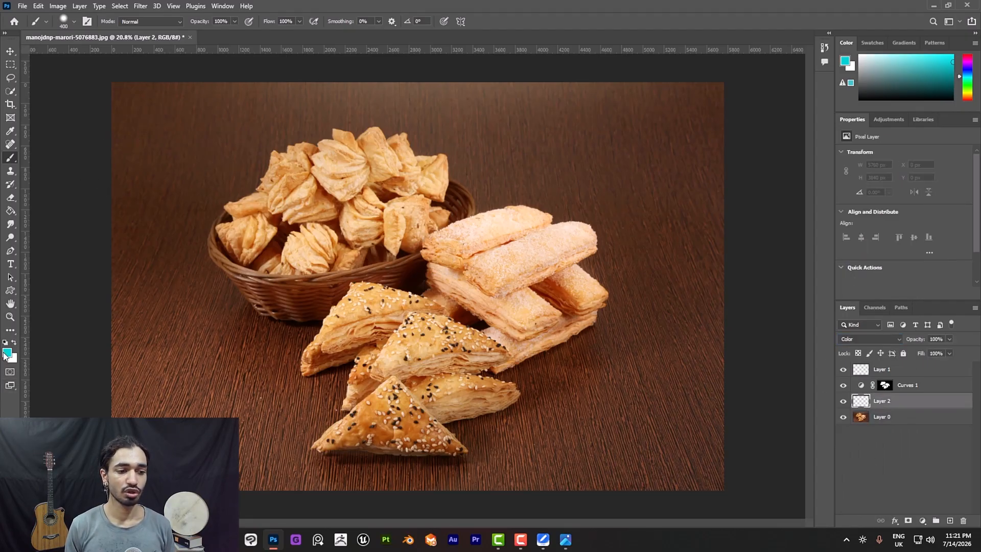
Paint the front upper stick pastry cyan on Layer 2 with a 250 px brush
{"action": "key", "text": "bracketleft"}
{"action": "key", "text": "bracketleft"}
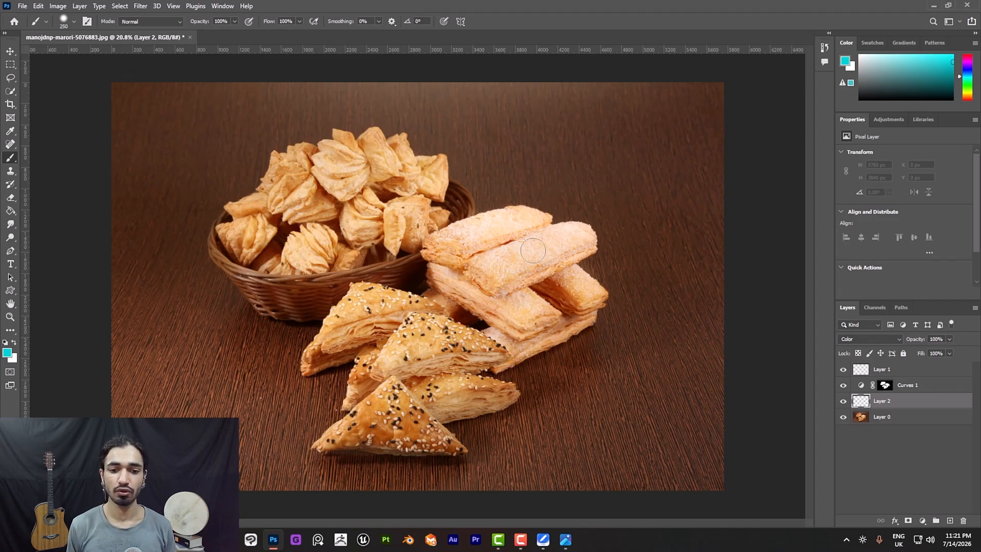
{"action": "mouse_move", "coordinate": [506, 255]}
{"action": "left_mouse_down"}
{"action": "mouse_move", "coordinate": [570, 235]}
{"action": "mouse_move", "coordinate": [487, 264]}
{"action": "mouse_move", "coordinate": [544, 261]}
{"action": "mouse_move", "coordinate": [503, 258]}
{"action": "mouse_move", "coordinate": [579, 234]}
{"action": "mouse_move", "coordinate": [586, 250]}
{"action": "mouse_move", "coordinate": [478, 283]}
{"action": "mouse_move", "coordinate": [501, 284]}
{"action": "mouse_move", "coordinate": [542, 253]}
{"action": "left_mouse_up"}
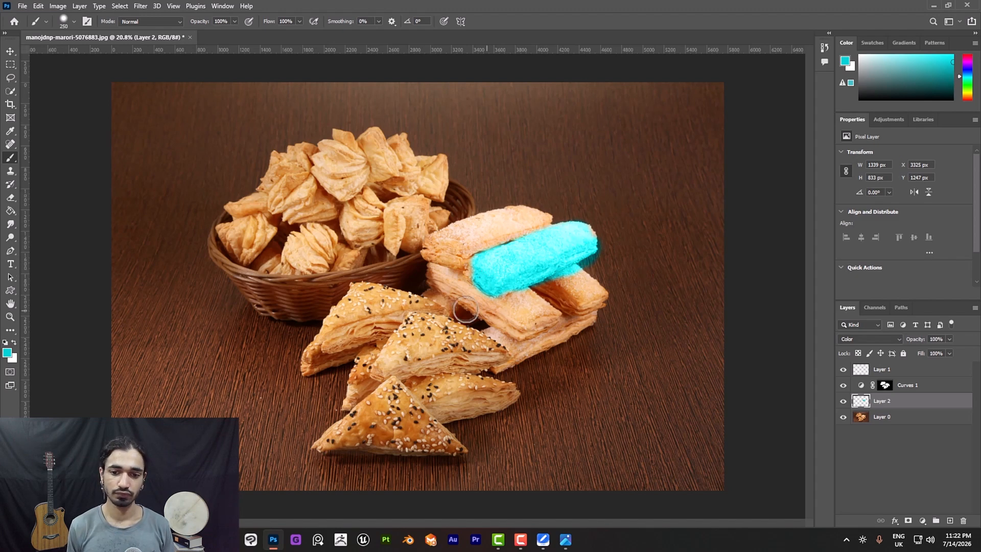
Set the foreground colour to green (33a401) and paint it over the rear upper stick pastry
{"action": "left_click", "coordinate": [7, 352]}
{"action": "left_click", "coordinate": [576, 216]}
{"action": "left_click", "coordinate": [562, 170]}
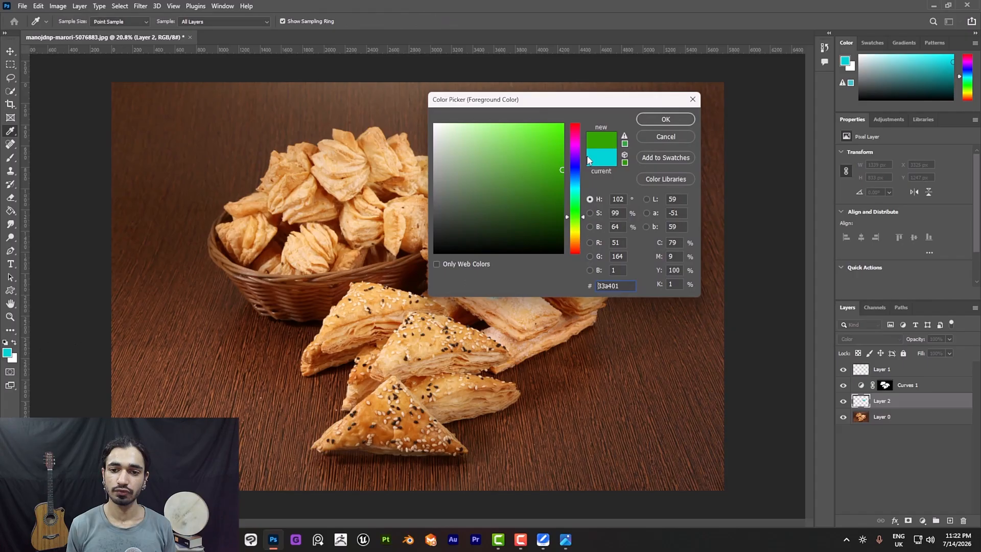
{"action": "left_click", "coordinate": [665, 119]}
{"action": "mouse_move", "coordinate": [439, 238]}
{"action": "left_mouse_down"}
{"action": "mouse_move", "coordinate": [475, 225]}
{"action": "mouse_move", "coordinate": [457, 244]}
{"action": "left_mouse_up"}
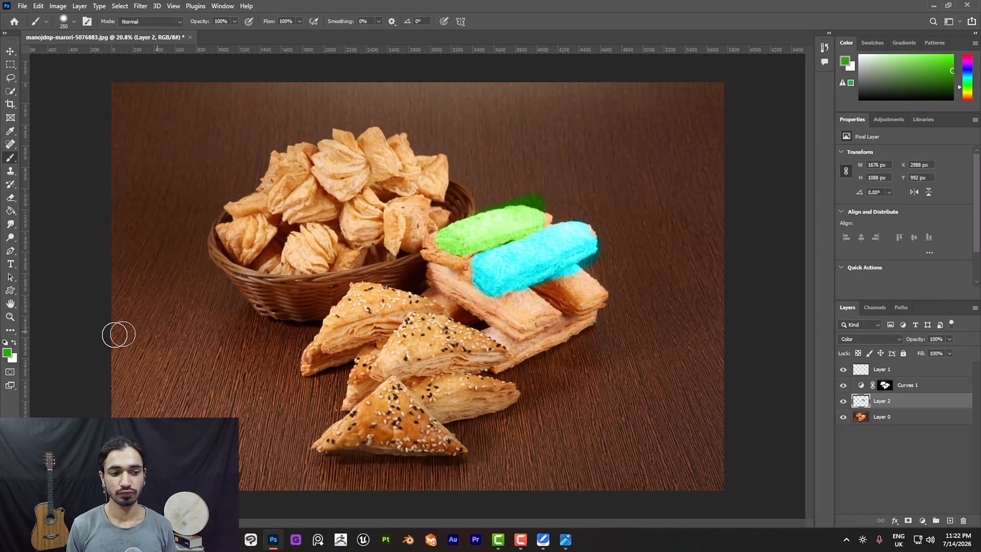
Choose a vivid blue foreground colour and paint it over the lower stick pastries, the middle sesame triangle and several basket pastries
{"action": "left_click", "coordinate": [7, 352]}
{"action": "left_click", "coordinate": [576, 164]}
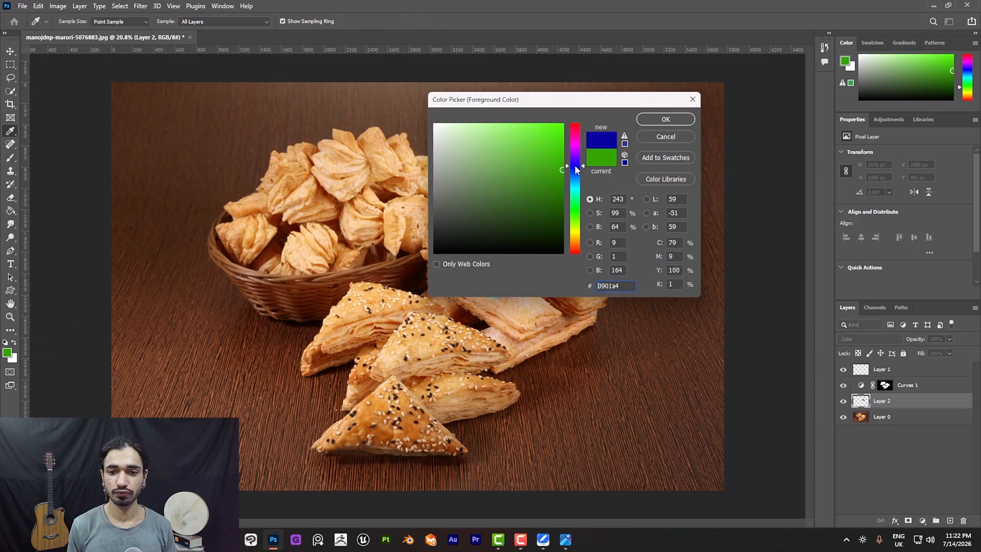
{"action": "left_click", "coordinate": [555, 140]}
{"action": "left_click", "coordinate": [666, 119]}
{"action": "left_click_drag", "start_coordinate": [557, 279], "coordinate": [575, 287]}
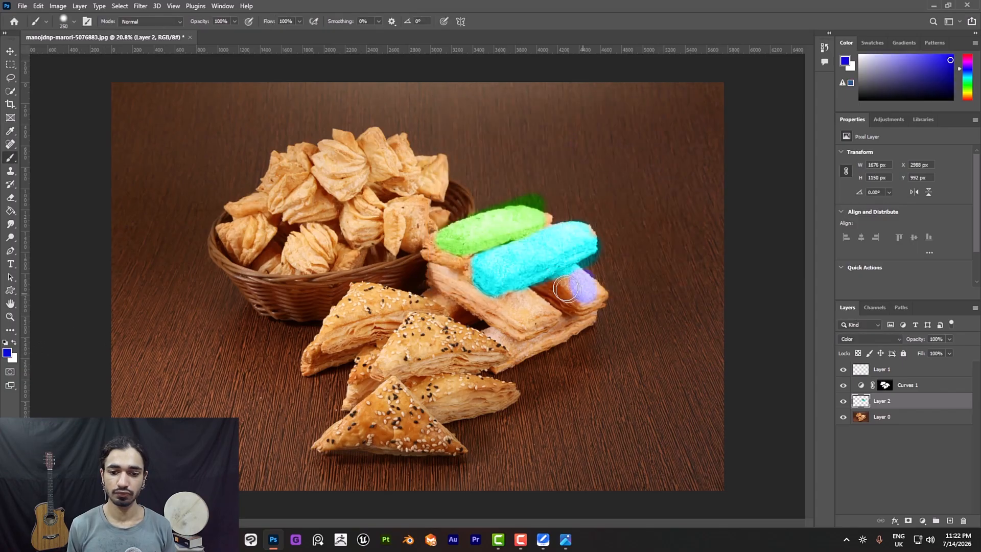
{"action": "left_click_drag", "start_coordinate": [516, 312], "coordinate": [535, 302]}
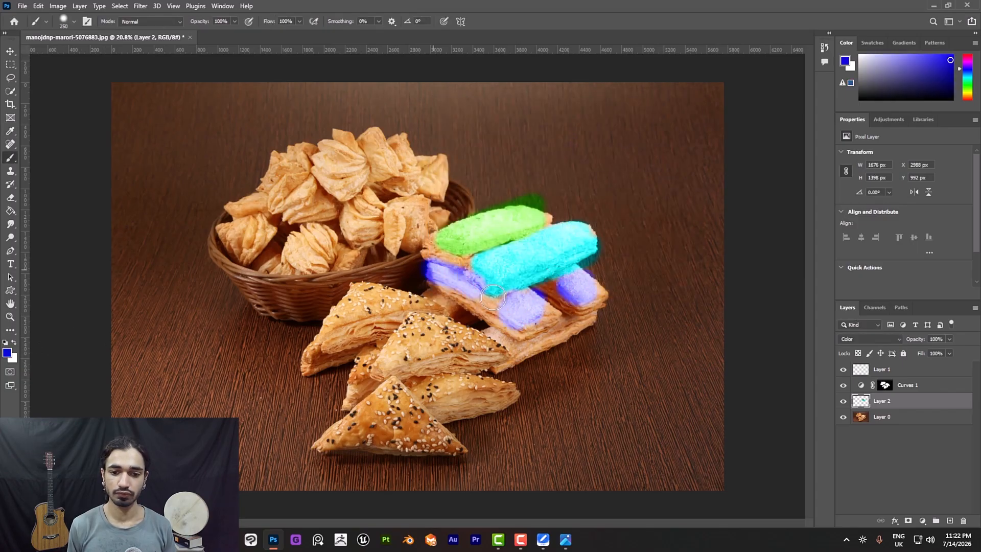
{"action": "mouse_move", "coordinate": [523, 353]}
{"action": "left_mouse_down"}
{"action": "mouse_move", "coordinate": [610, 335]}
{"action": "mouse_move", "coordinate": [537, 362]}
{"action": "left_mouse_up"}
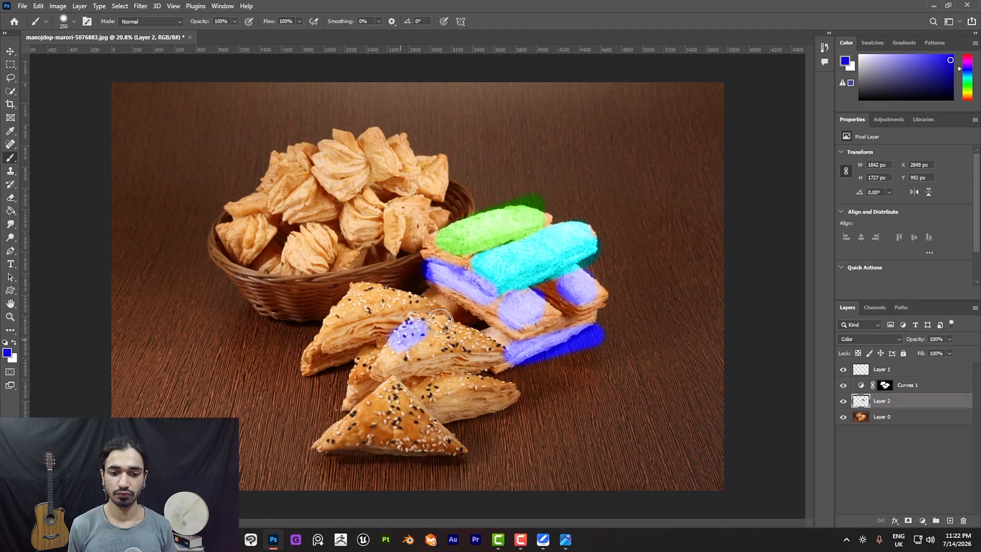
{"action": "left_click_drag", "start_coordinate": [440, 321], "coordinate": [483, 354]}
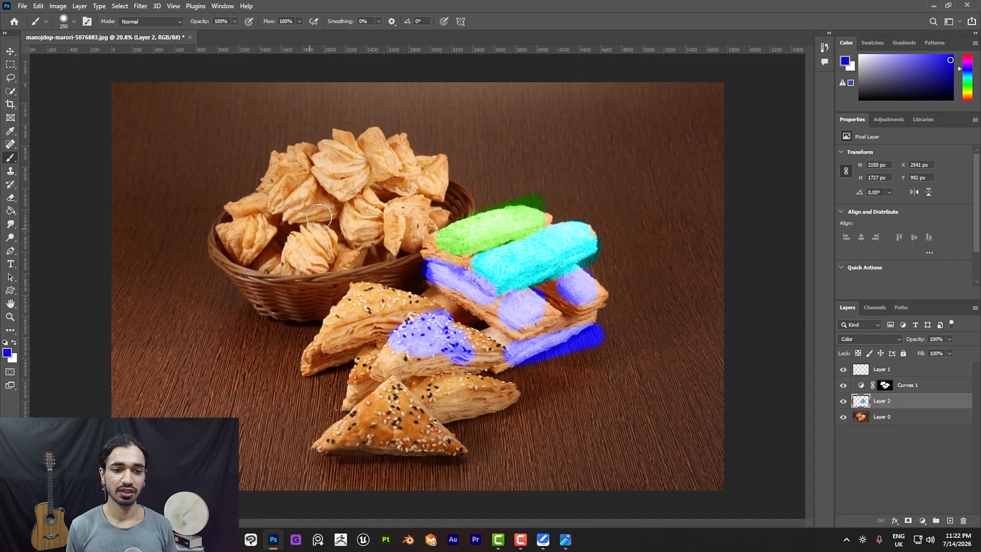
{"action": "mouse_move", "coordinate": [327, 189]}
{"action": "left_mouse_down"}
{"action": "mouse_move", "coordinate": [301, 226]}
{"action": "mouse_move", "coordinate": [303, 244]}
{"action": "mouse_move", "coordinate": [312, 242]}
{"action": "mouse_move", "coordinate": [296, 242]}
{"action": "mouse_move", "coordinate": [371, 231]}
{"action": "mouse_move", "coordinate": [354, 206]}
{"action": "mouse_move", "coordinate": [358, 236]}
{"action": "left_mouse_up"}
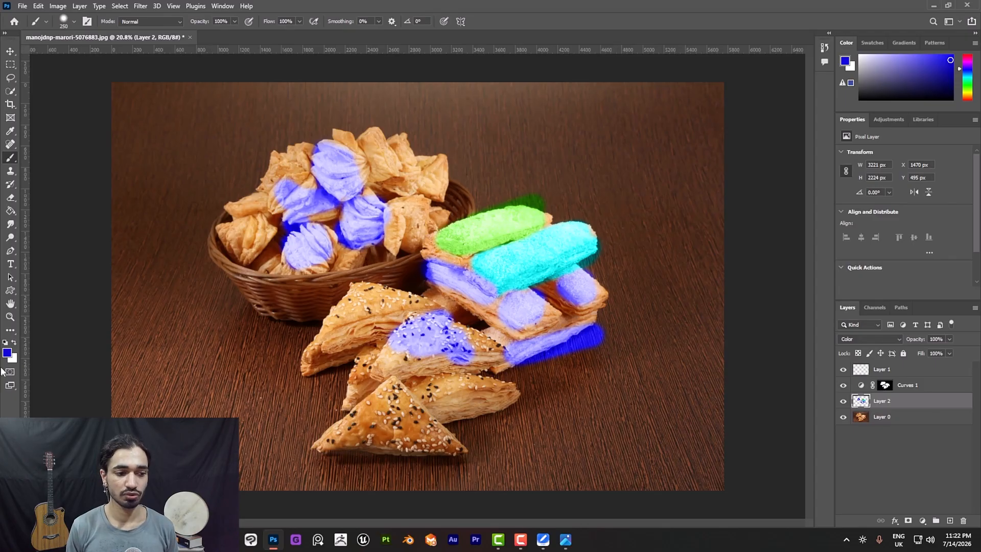
Zoom in on the image to 22.9% with the Zoom tool and return to the Brush tool
{"action": "left_click", "coordinate": [10, 317]}
{"action": "mouse_move", "coordinate": [429, 284]}
{"action": "left_mouse_down"}
{"action": "mouse_move", "coordinate": [416, 273]}
{"action": "mouse_move", "coordinate": [450, 276]}
{"action": "mouse_move", "coordinate": [437, 276]}
{"action": "left_mouse_up"}
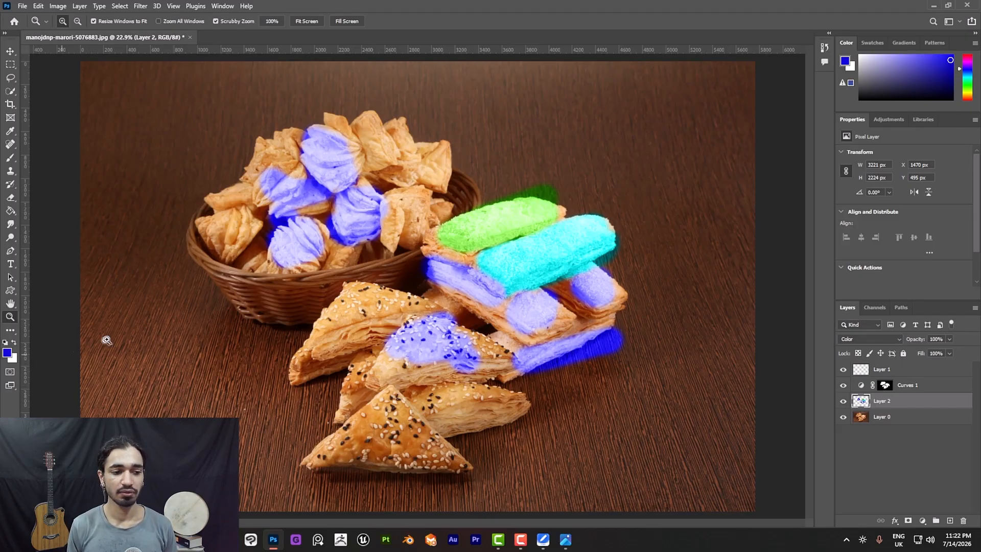
{"action": "key", "text": "b"}
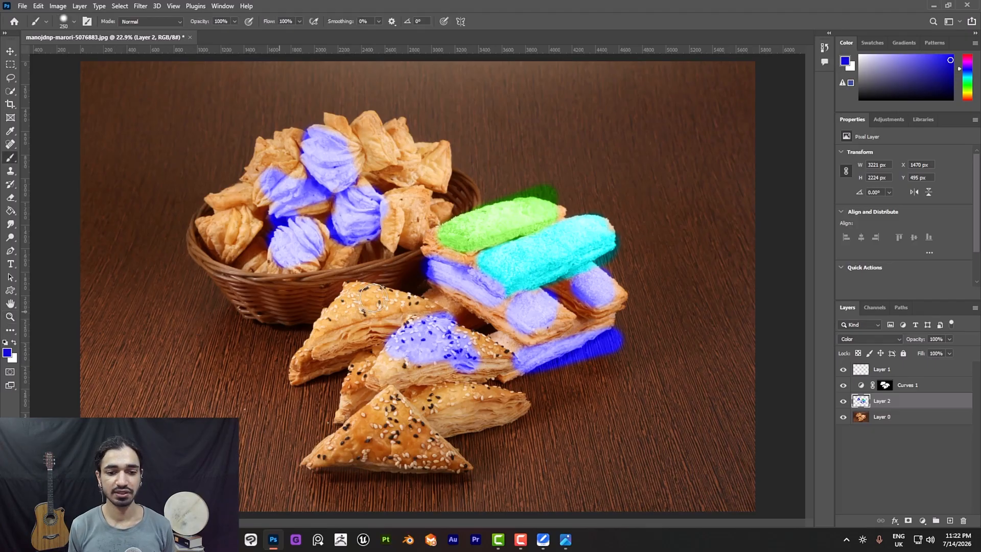
Set the background colour to a deep red in the Color Picker
{"action": "left_click", "coordinate": [8, 354]}
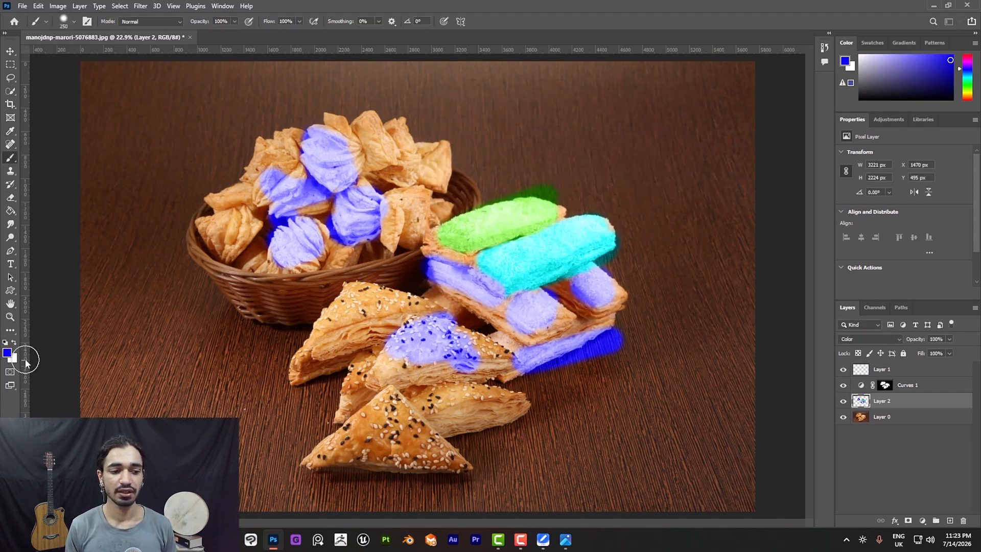
{"action": "left_click", "coordinate": [12, 360]}
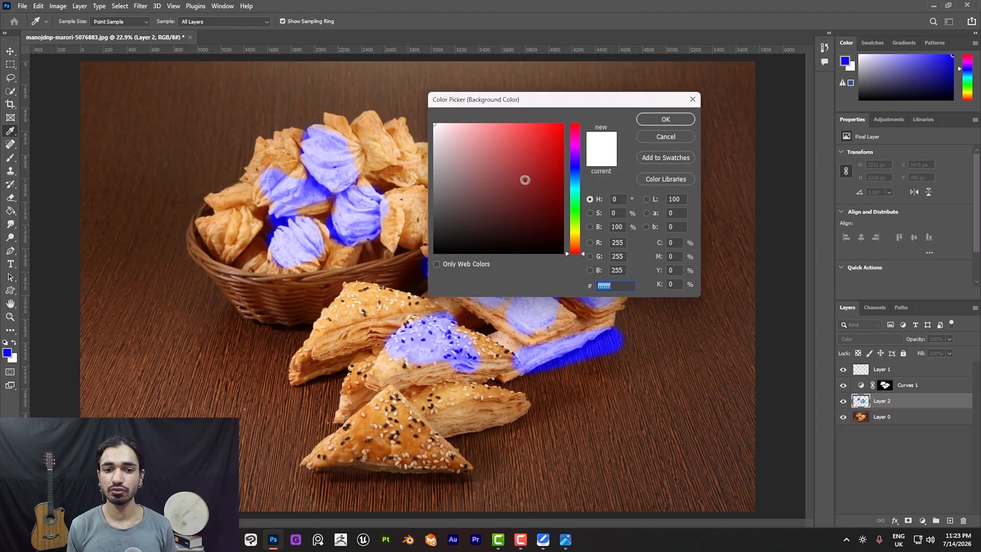
{"action": "left_click", "coordinate": [486, 149]}
{"action": "left_click", "coordinate": [562, 148]}
{"action": "left_click", "coordinate": [669, 122]}
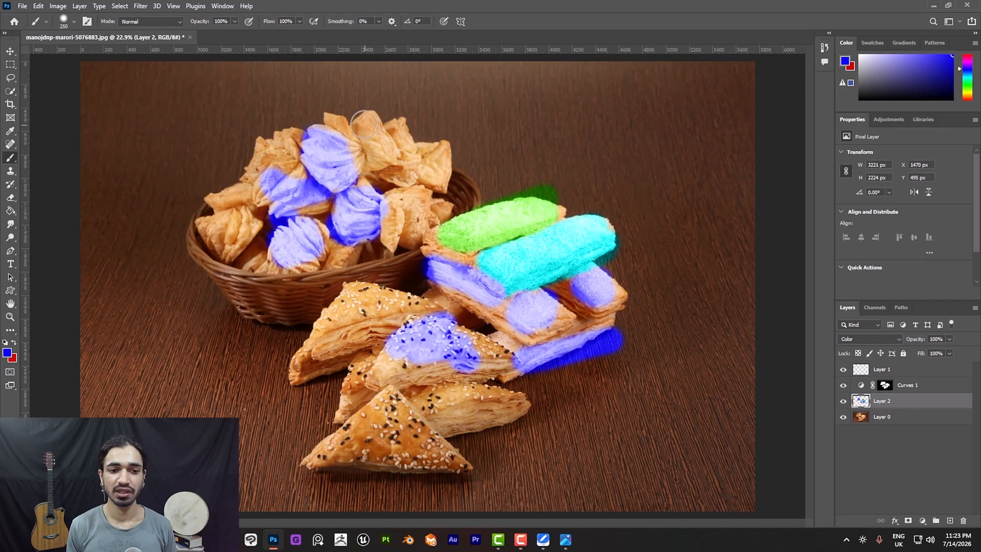
Paint the uncoloured pastries along the upper-right side of the basket blue on Layer 2
{"action": "left_click_drag", "start_coordinate": [365, 124], "coordinate": [388, 165]}
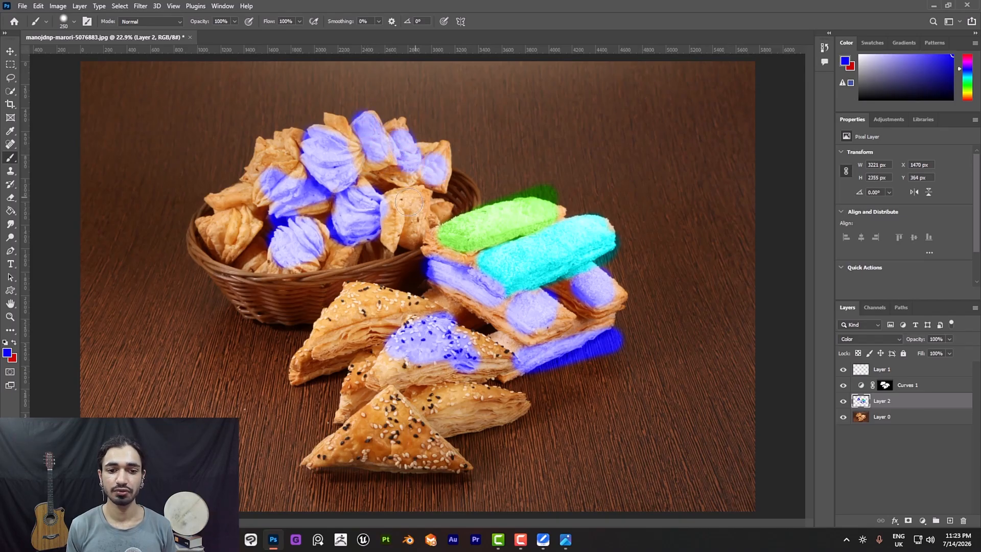
{"action": "left_click_drag", "start_coordinate": [409, 202], "coordinate": [432, 207]}
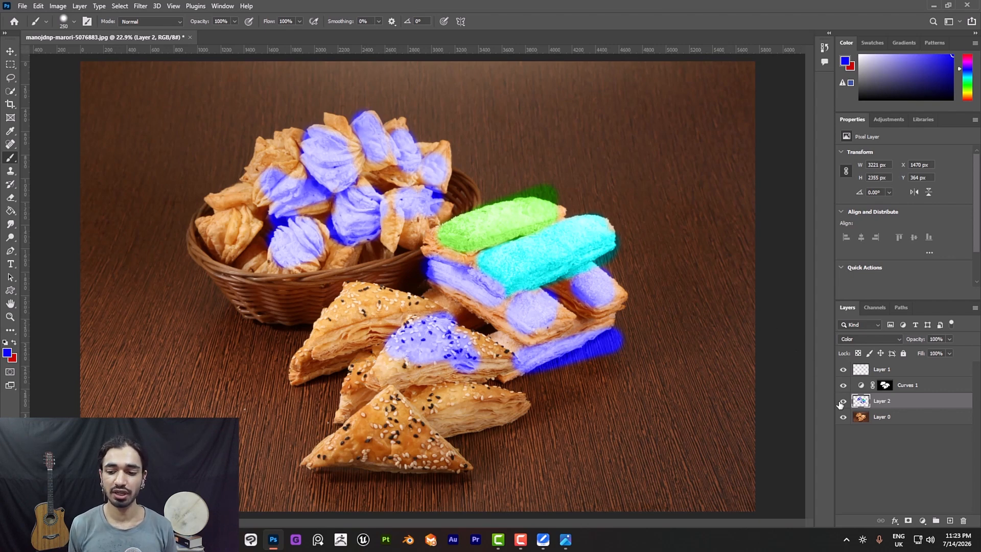
Hide Layer 2 and select Layer 0 for brushing, with the view close in on the stick pastries
{"action": "left_click", "coordinate": [843, 401]}
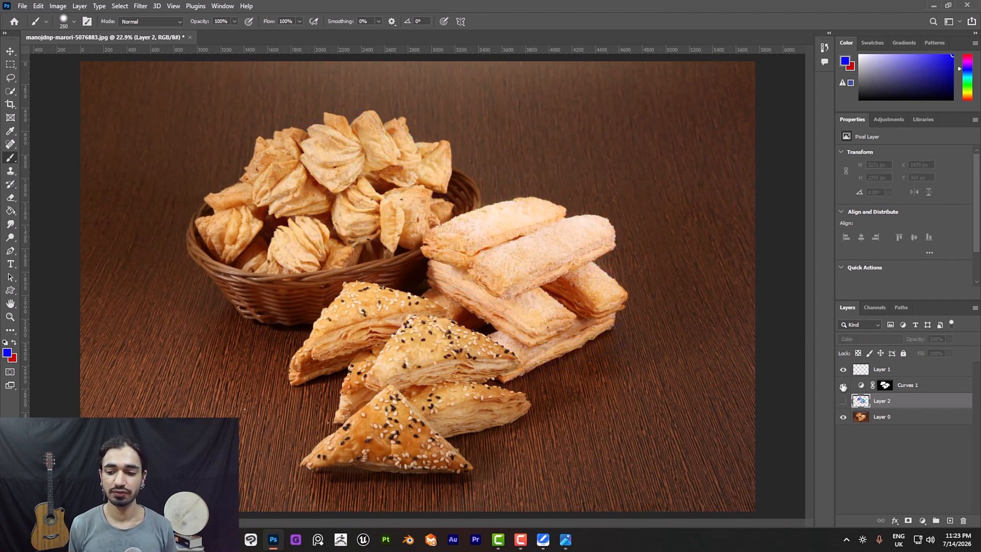
{"action": "left_click", "coordinate": [10, 317]}
{"action": "left_click_drag", "start_coordinate": [560, 253], "coordinate": [610, 249]}
{"action": "scroll", "coordinate": [470, 322], "scroll_direction": "down", "scroll_amount": 3}
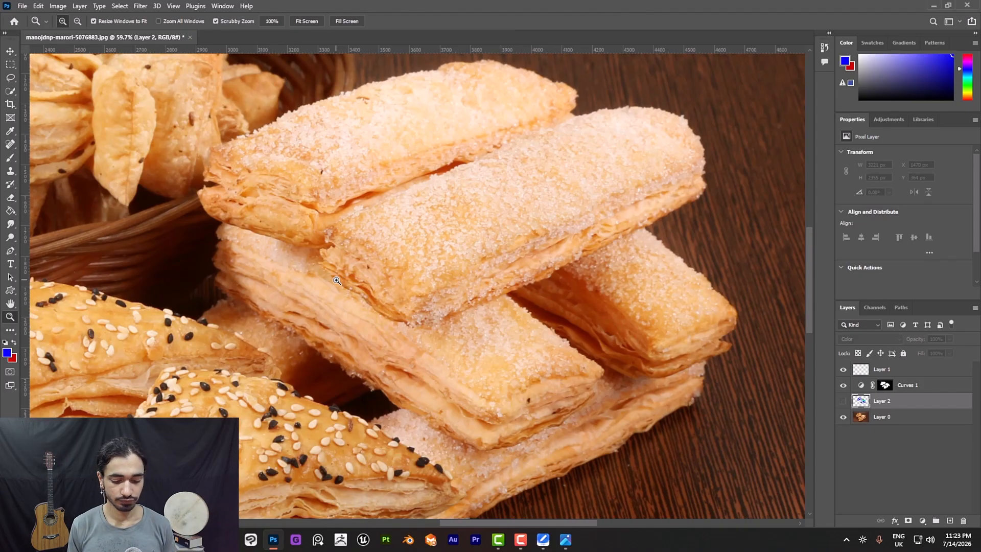
{"action": "key", "text": "b"}
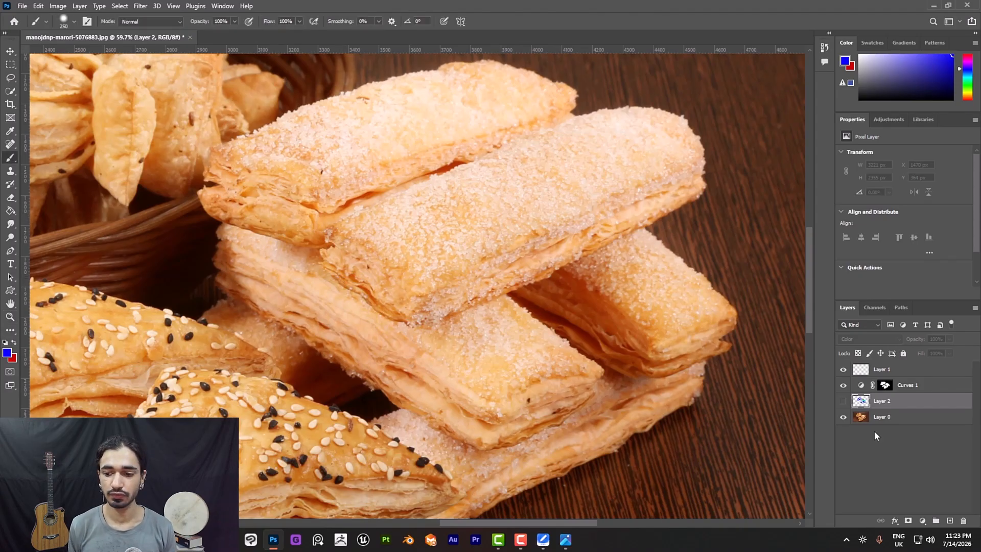
{"action": "left_click", "coordinate": [880, 417]}
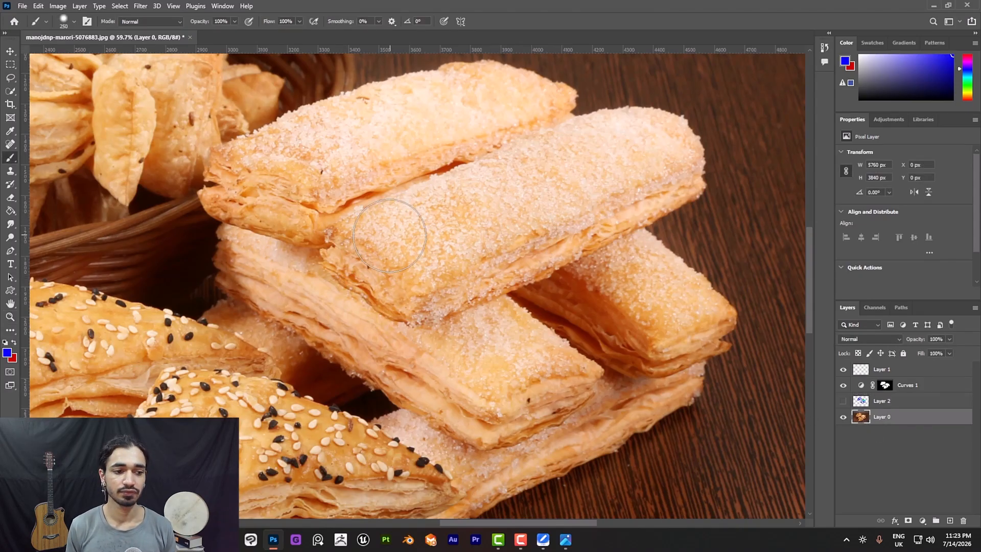
Set the brush size to 175 px and lower its hardness
{"action": "key", "text": "bracketleft"}
{"action": "key", "text": "bracketleft"}
{"action": "key", "text": "bracketleft"}
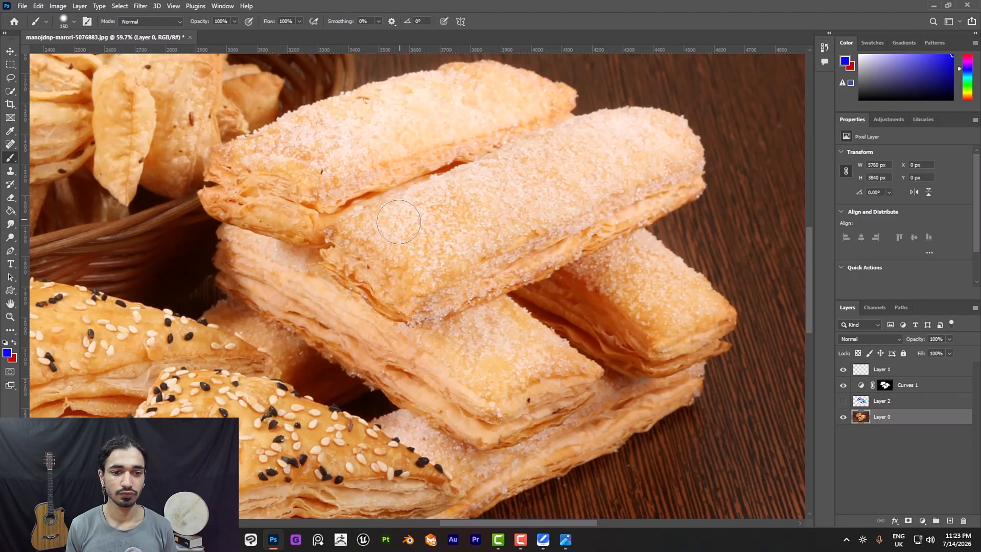
{"action": "key", "text": "bracketright"}
{"action": "left_click", "coordinate": [74, 21]}
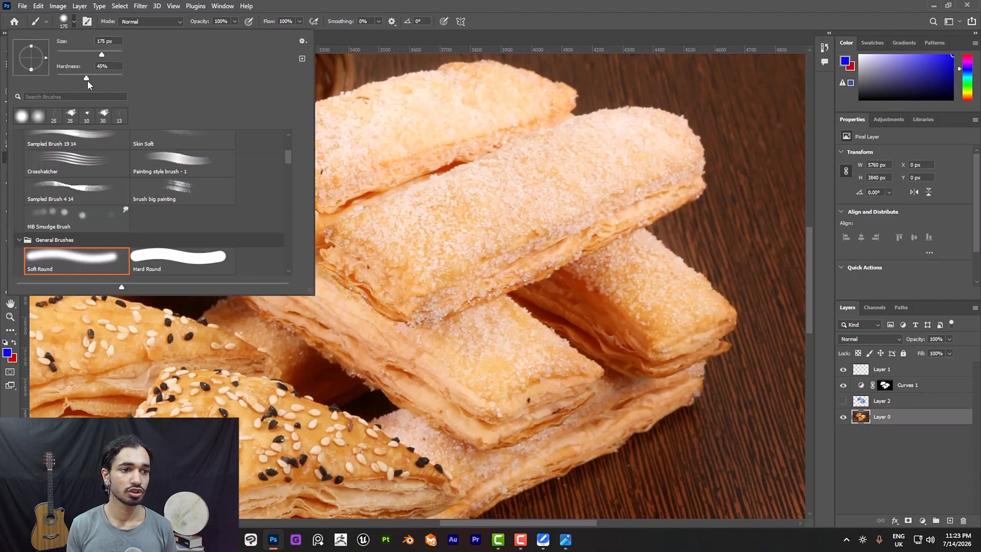
{"action": "left_click_drag", "start_coordinate": [86, 77], "coordinate": [64, 73]}
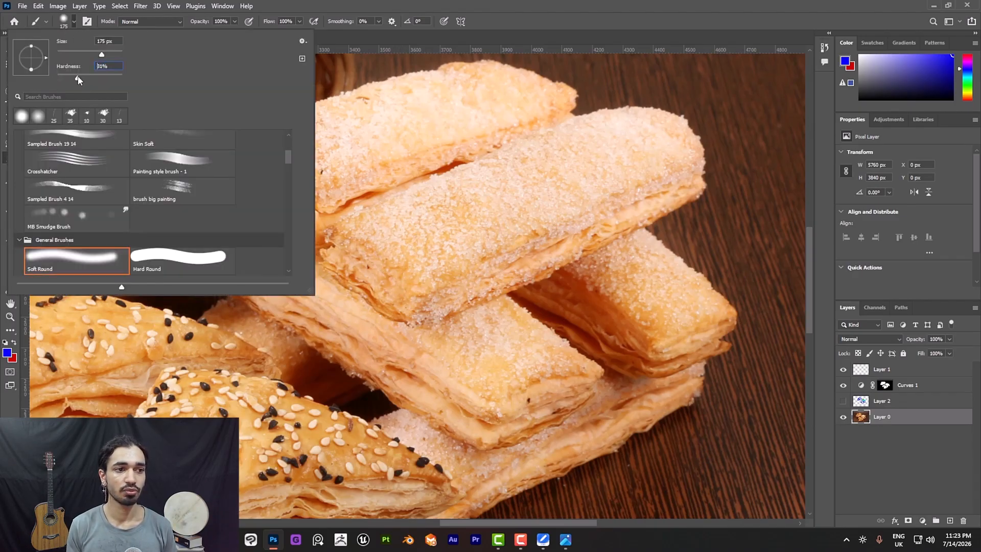
{"action": "left_click", "coordinate": [74, 22]}
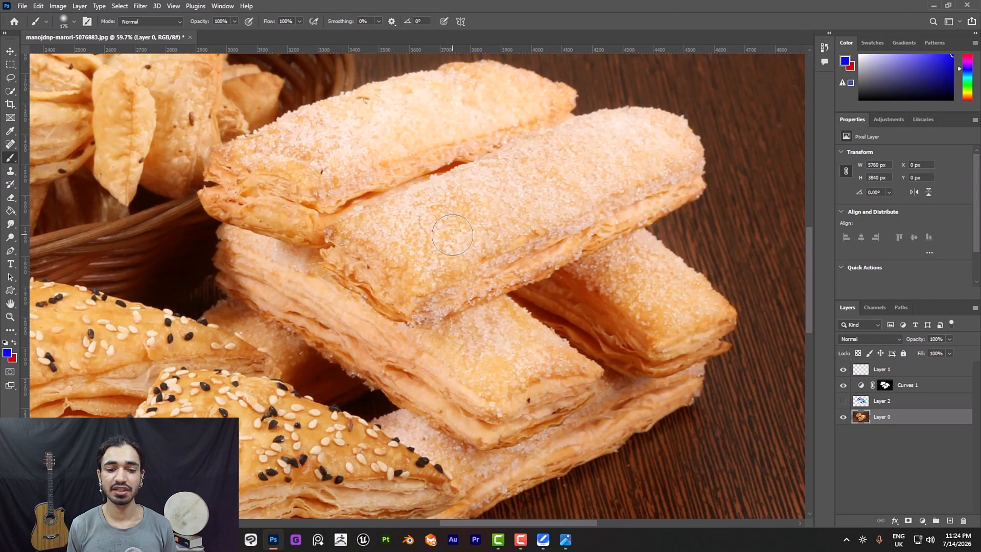
Adjust the brush size and hardness interactively over the front upper stick pastry, ending at 163 px
{"action": "key", "text": "alt"}
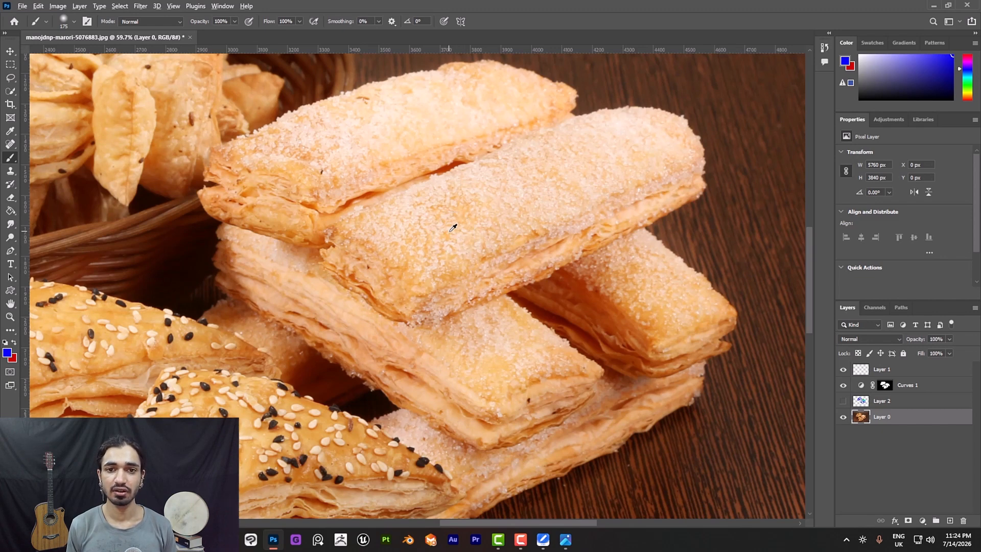
{"action": "left_click_drag", "start_coordinate": [452, 229], "coordinate": [455, 235]}
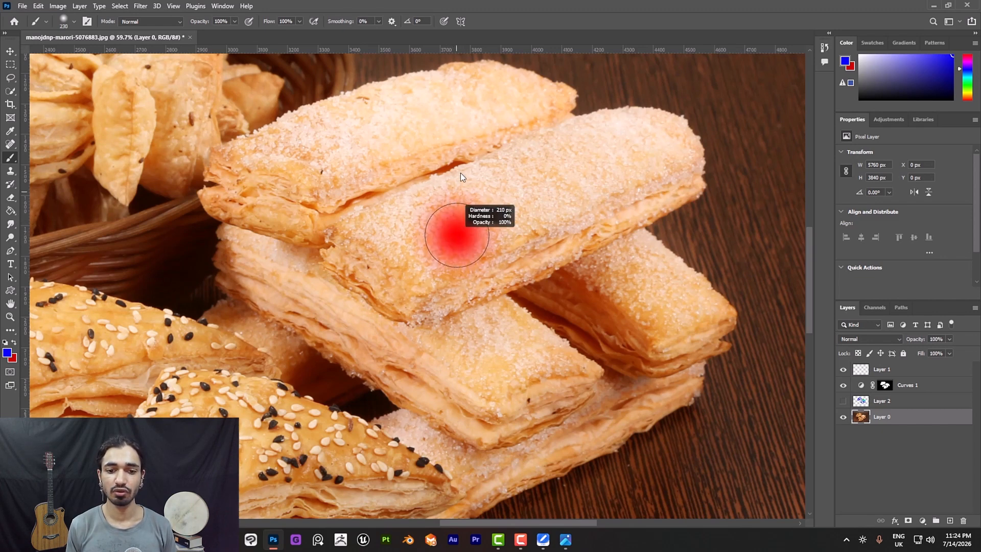
{"action": "left_click_drag", "start_coordinate": [455, 69], "coordinate": [455, 47]}
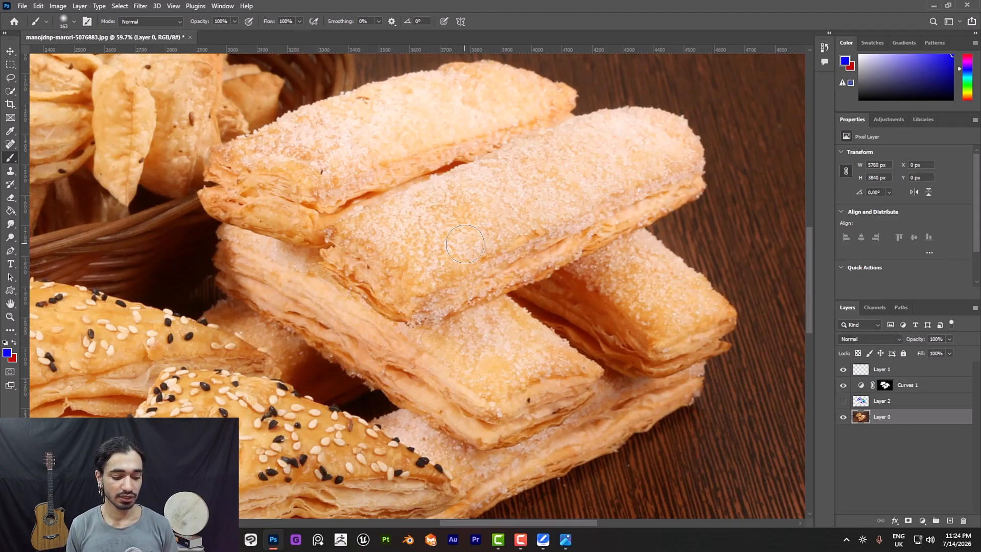
Step the brush size up and down in increments, going up to 900 px and settling on 300 px
{"action": "key", "text": "bracketright"}
{"action": "key", "text": "bracketright"}
{"action": "key", "text": "bracketright"}
{"action": "key", "text": "bracketright"}
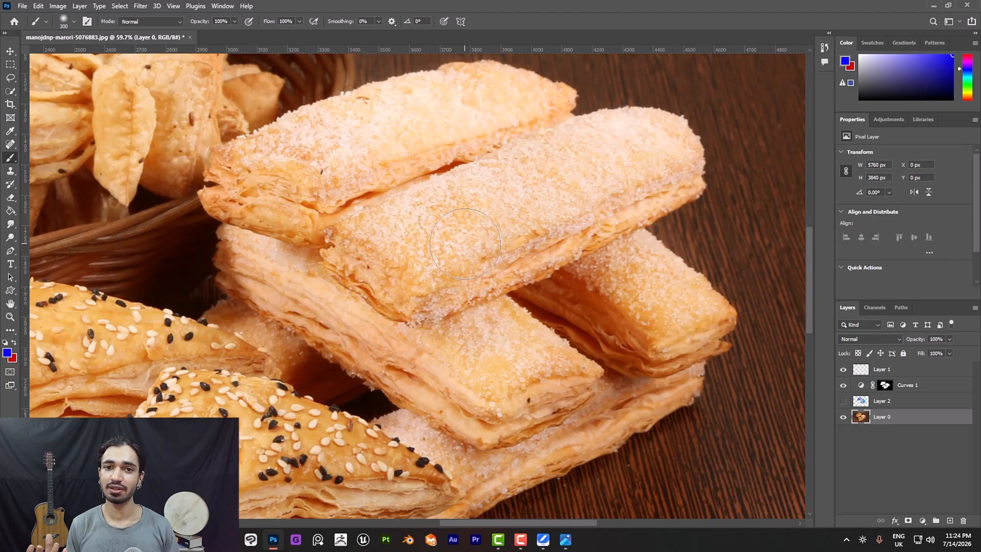
{"action": "key", "text": "bracketright"}
{"action": "key", "text": "bracketright"}
{"action": "key", "text": "bracketright"}
{"action": "key", "text": "bracketright"}
{"action": "key", "text": "bracketright"}
{"action": "key", "text": "bracketright"}
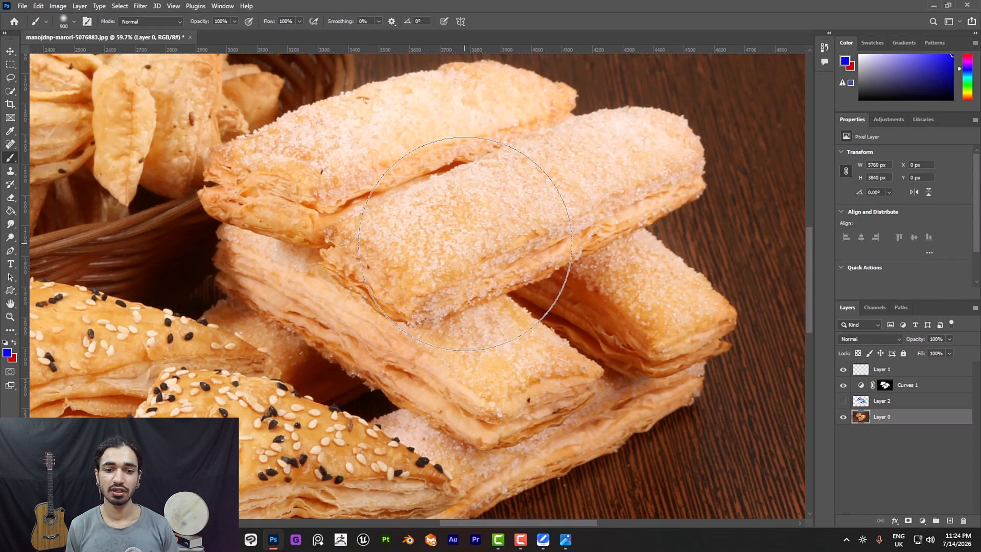
{"action": "key", "text": "bracketleft"}
{"action": "key", "text": "bracketleft"}
{"action": "key", "text": "bracketleft"}
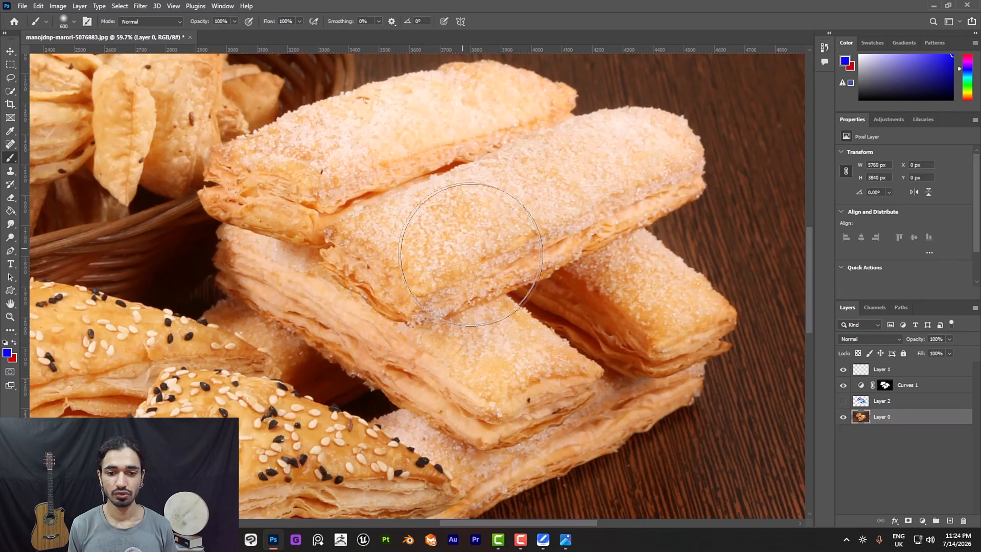
{"action": "key", "text": "bracketright"}
{"action": "key", "text": "bracketright"}
{"action": "key", "text": "bracketright"}
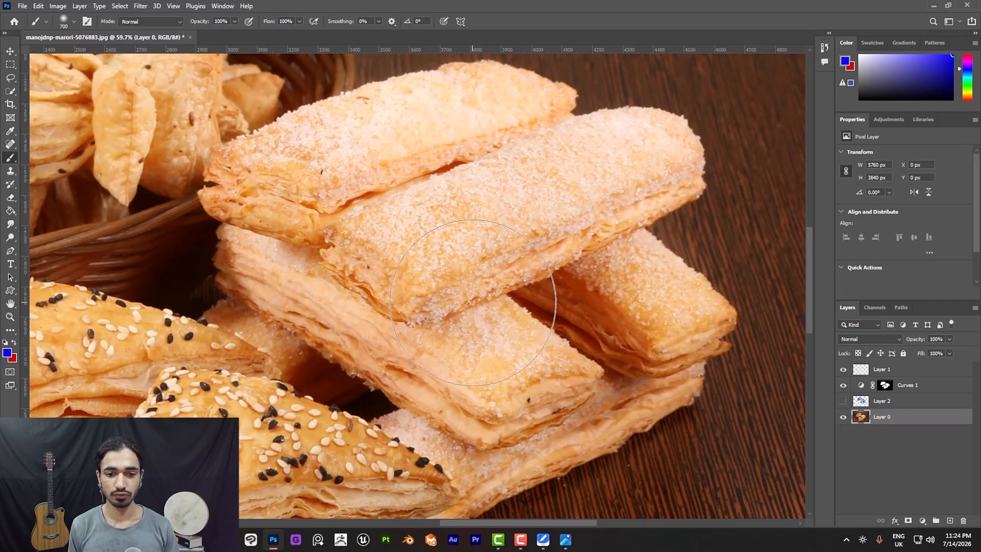
{"action": "key", "text": "bracketleft"}
{"action": "key", "text": "bracketleft"}
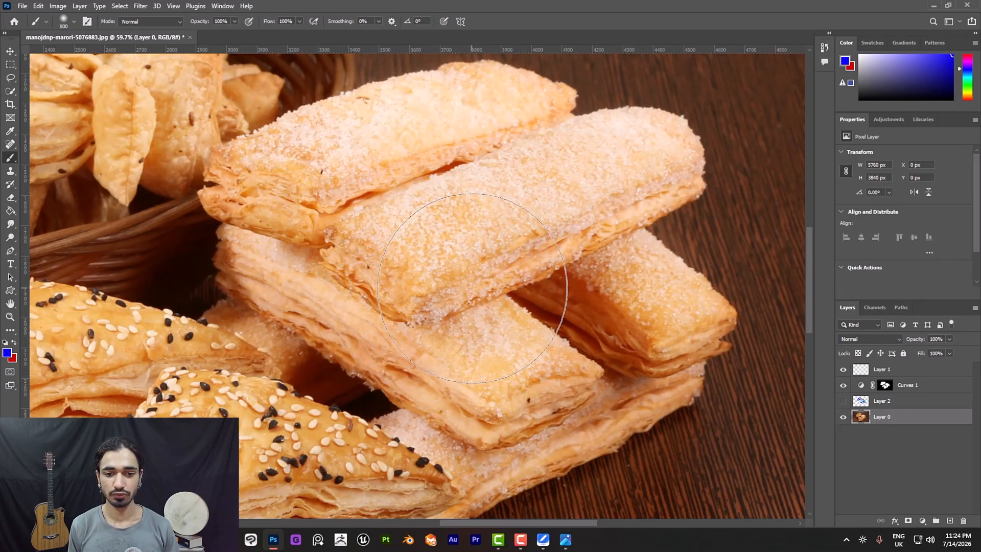
{"action": "key", "text": "bracketleft"}
{"action": "key", "text": "bracketleft"}
{"action": "key", "text": "bracketleft"}
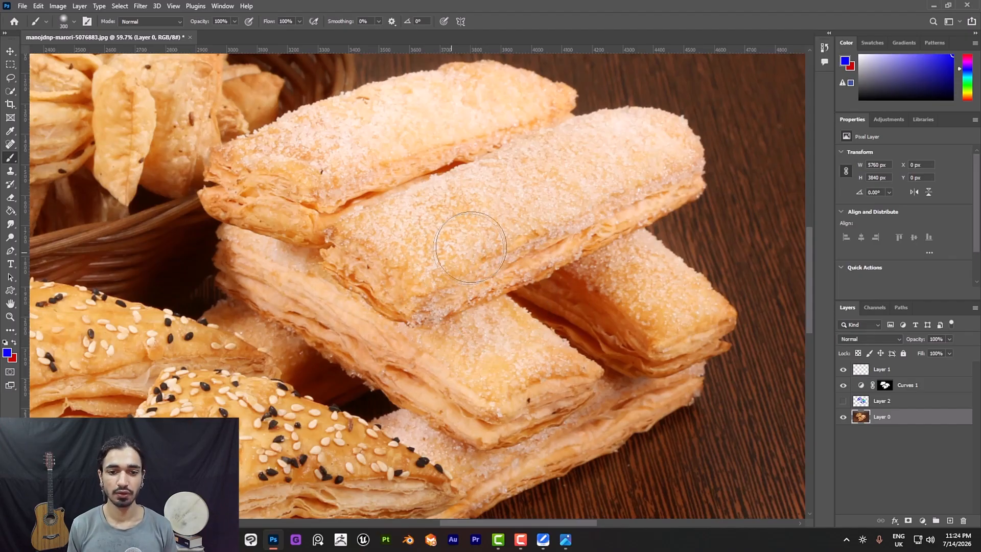
{"action": "key", "text": "bracketleft"}
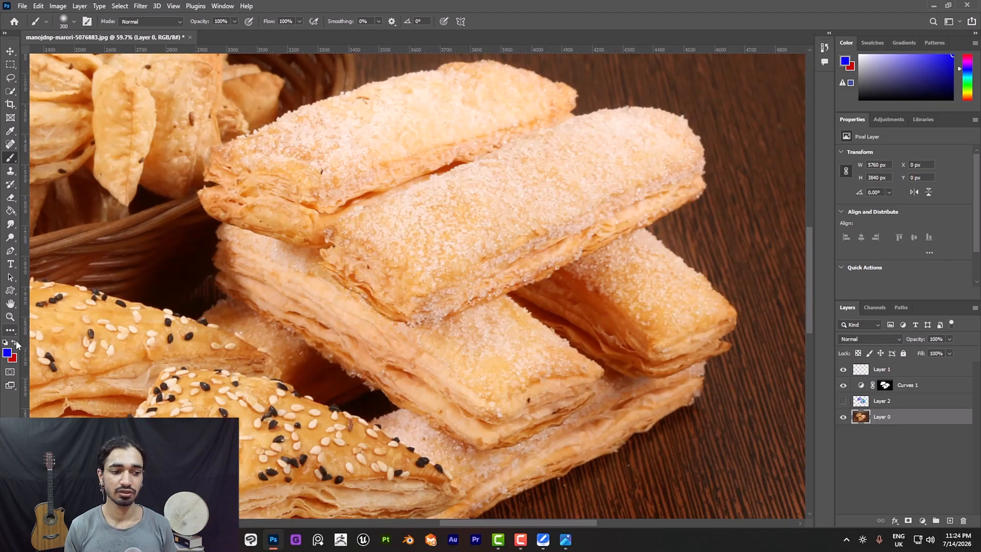
Try a blue Normal-mode stroke along the front upper stick pastry on Layer 0, then undo it
{"action": "left_click_drag", "start_coordinate": [389, 230], "coordinate": [659, 139]}
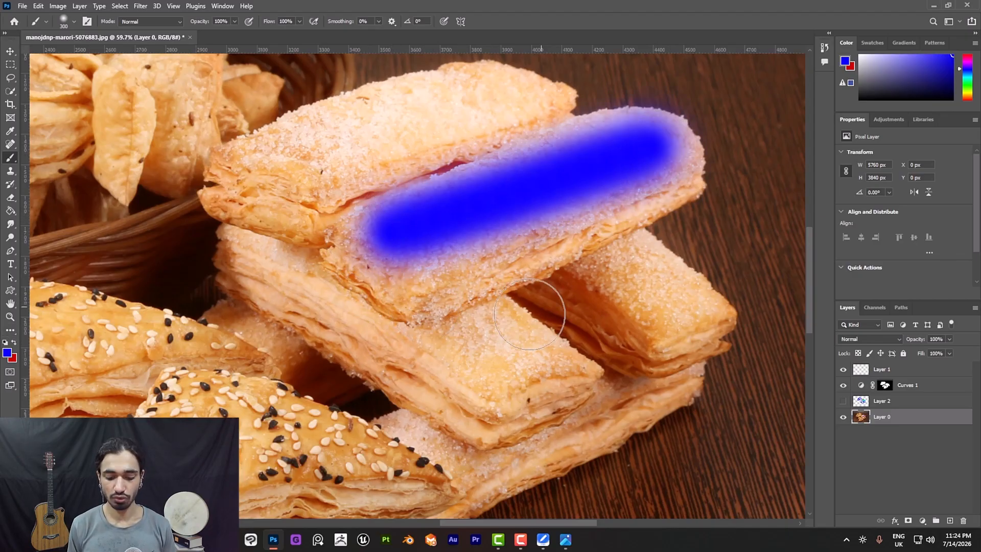
{"action": "key", "text": "ctrl+z"}
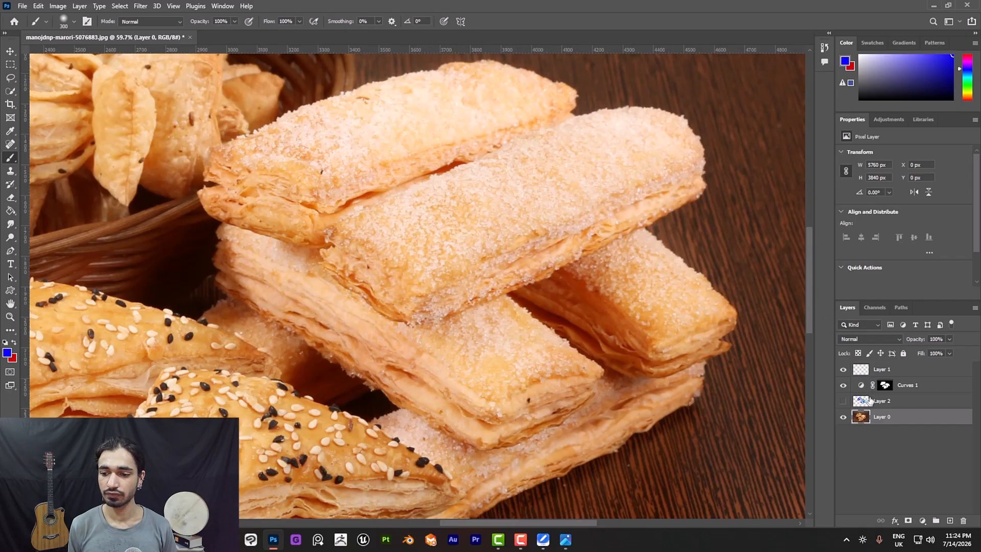
Set the brush's blend mode to Color and paint the front upper stick pastry blue on Layer 0
{"action": "left_click", "coordinate": [165, 22]}
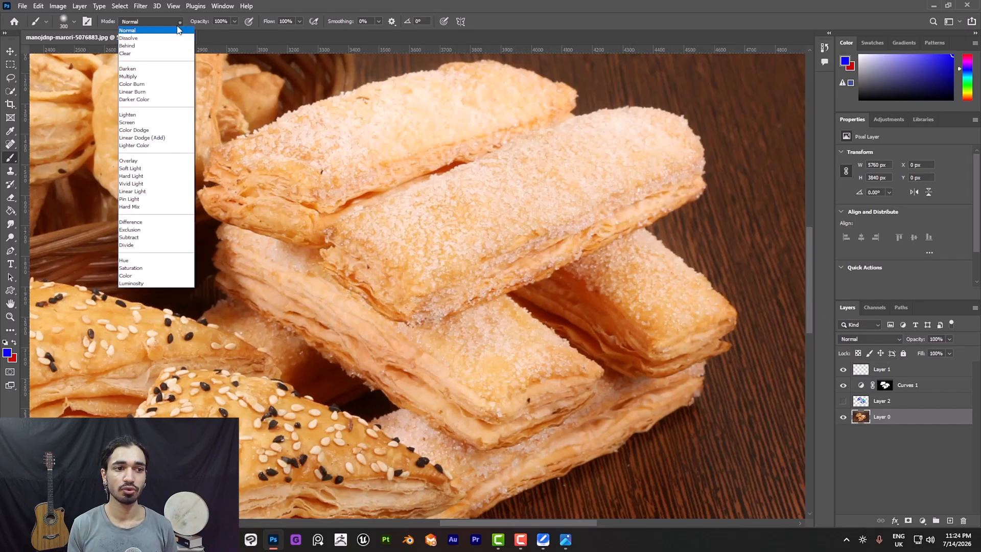
{"action": "left_click", "coordinate": [137, 276]}
{"action": "mouse_move", "coordinate": [416, 219]}
{"action": "left_mouse_down"}
{"action": "mouse_move", "coordinate": [652, 147]}
{"action": "mouse_move", "coordinate": [434, 245]}
{"action": "left_mouse_up"}
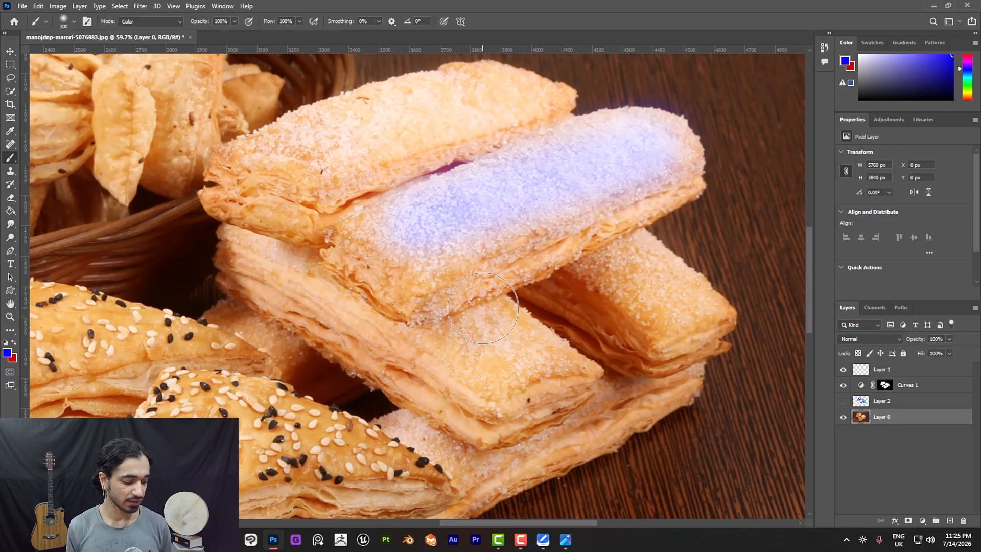
Swap the foreground colour to red and paint the rear upper stick pastry with a 175 px brush
{"action": "key", "text": "x"}
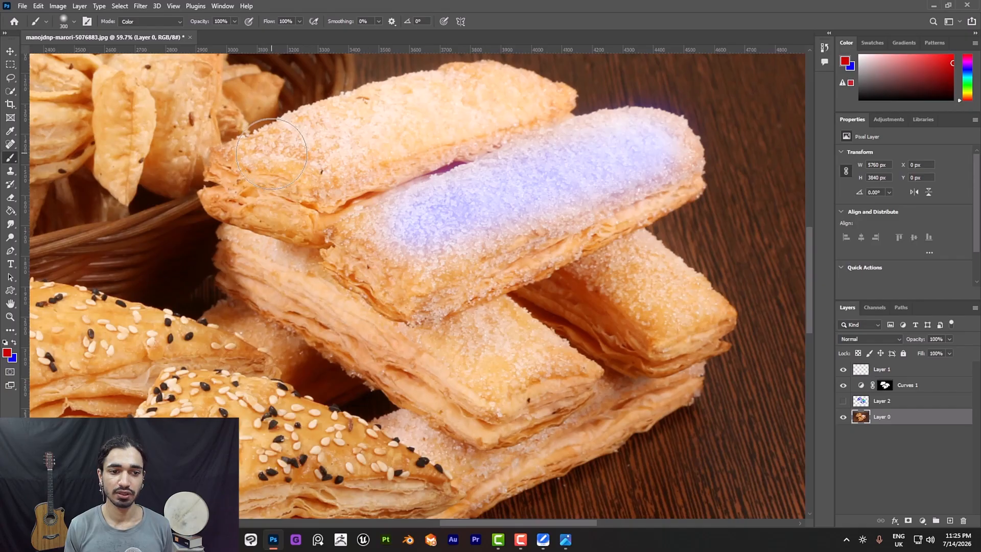
{"action": "key", "text": "bracketleft"}
{"action": "key", "text": "bracketleft"}
{"action": "key", "text": "bracketleft"}
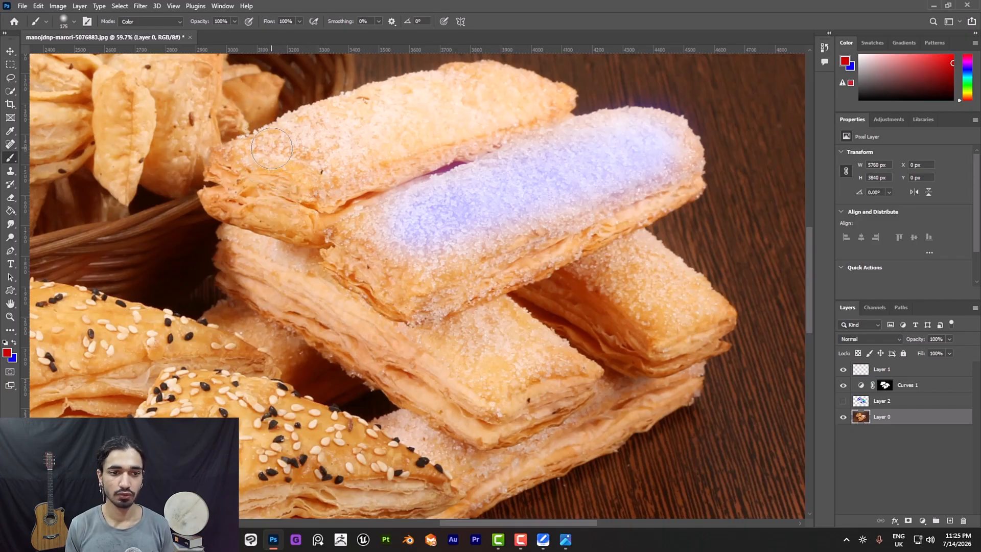
{"action": "mouse_move", "coordinate": [271, 148]}
{"action": "left_mouse_down"}
{"action": "mouse_move", "coordinate": [253, 146]}
{"action": "mouse_move", "coordinate": [287, 143]}
{"action": "mouse_move", "coordinate": [400, 105]}
{"action": "mouse_move", "coordinate": [307, 127]}
{"action": "mouse_move", "coordinate": [440, 89]}
{"action": "mouse_move", "coordinate": [492, 81]}
{"action": "mouse_move", "coordinate": [368, 136]}
{"action": "mouse_move", "coordinate": [377, 147]}
{"action": "mouse_move", "coordinate": [528, 102]}
{"action": "mouse_move", "coordinate": [263, 170]}
{"action": "mouse_move", "coordinate": [391, 160]}
{"action": "mouse_move", "coordinate": [491, 129]}
{"action": "mouse_move", "coordinate": [245, 163]}
{"action": "mouse_move", "coordinate": [559, 87]}
{"action": "mouse_move", "coordinate": [548, 100]}
{"action": "mouse_move", "coordinate": [317, 153]}
{"action": "mouse_move", "coordinate": [385, 164]}
{"action": "left_mouse_up"}
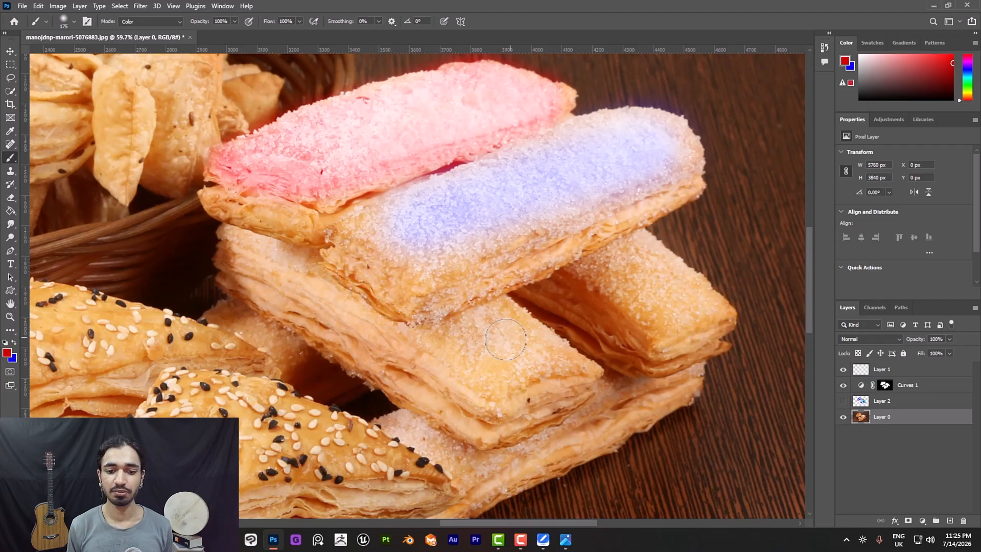
Paint the near end of the lower front stick pastry blue and the lower rear stick pastry red, swapping colours between them
{"action": "key", "text": "x"}
{"action": "mouse_move", "coordinate": [456, 341]}
{"action": "left_mouse_down"}
{"action": "mouse_move", "coordinate": [493, 371]}
{"action": "mouse_move", "coordinate": [470, 321]}
{"action": "mouse_move", "coordinate": [498, 316]}
{"action": "mouse_move", "coordinate": [544, 356]}
{"action": "mouse_move", "coordinate": [488, 371]}
{"action": "mouse_move", "coordinate": [569, 369]}
{"action": "mouse_move", "coordinate": [435, 346]}
{"action": "mouse_move", "coordinate": [462, 363]}
{"action": "mouse_move", "coordinate": [548, 373]}
{"action": "mouse_move", "coordinate": [510, 329]}
{"action": "mouse_move", "coordinate": [607, 365]}
{"action": "left_mouse_up"}
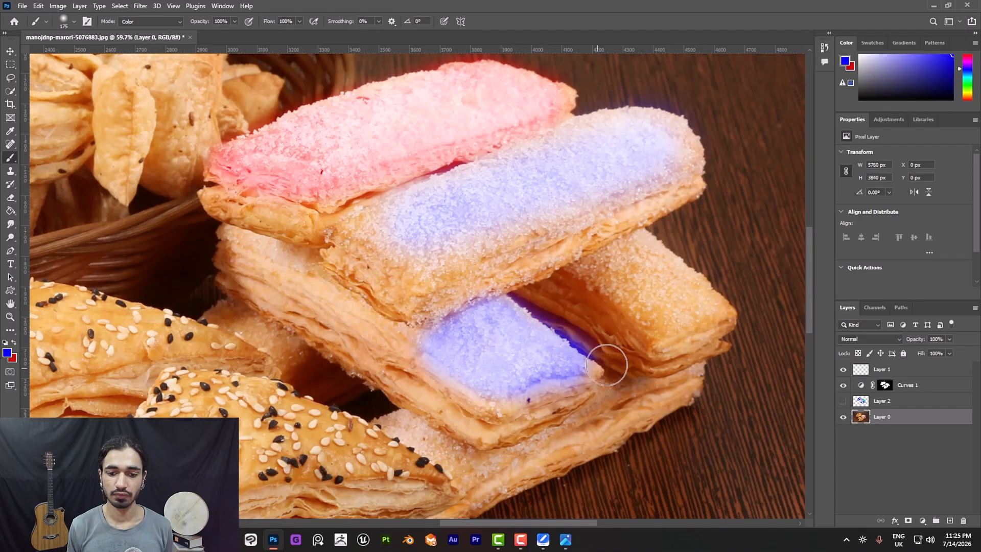
{"action": "key", "text": "x"}
{"action": "mouse_move", "coordinate": [594, 263]}
{"action": "left_mouse_down"}
{"action": "mouse_move", "coordinate": [650, 315]}
{"action": "mouse_move", "coordinate": [662, 312]}
{"action": "mouse_move", "coordinate": [627, 260]}
{"action": "mouse_move", "coordinate": [665, 273]}
{"action": "mouse_move", "coordinate": [646, 249]}
{"action": "mouse_move", "coordinate": [692, 306]}
{"action": "mouse_move", "coordinate": [660, 313]}
{"action": "mouse_move", "coordinate": [710, 313]}
{"action": "mouse_move", "coordinate": [655, 342]}
{"action": "left_mouse_up"}
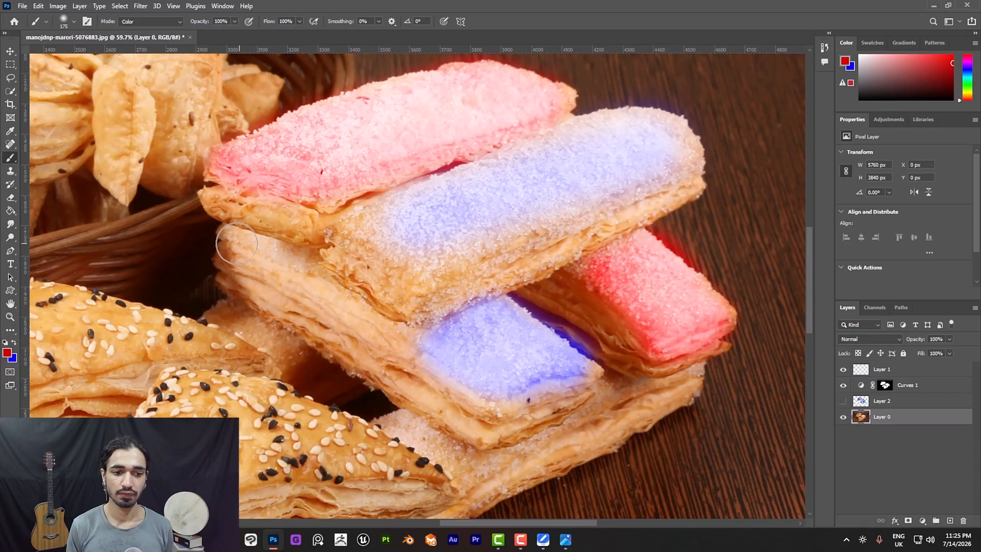
Swap back to blue, paint the rest of the lower front stick pastry's top, and activate the Zoom tool
{"action": "key", "text": "x"}
{"action": "mouse_move", "coordinate": [231, 239]}
{"action": "left_mouse_down"}
{"action": "mouse_move", "coordinate": [326, 278]}
{"action": "mouse_move", "coordinate": [302, 278]}
{"action": "mouse_move", "coordinate": [250, 252]}
{"action": "mouse_move", "coordinate": [286, 258]}
{"action": "left_mouse_up"}
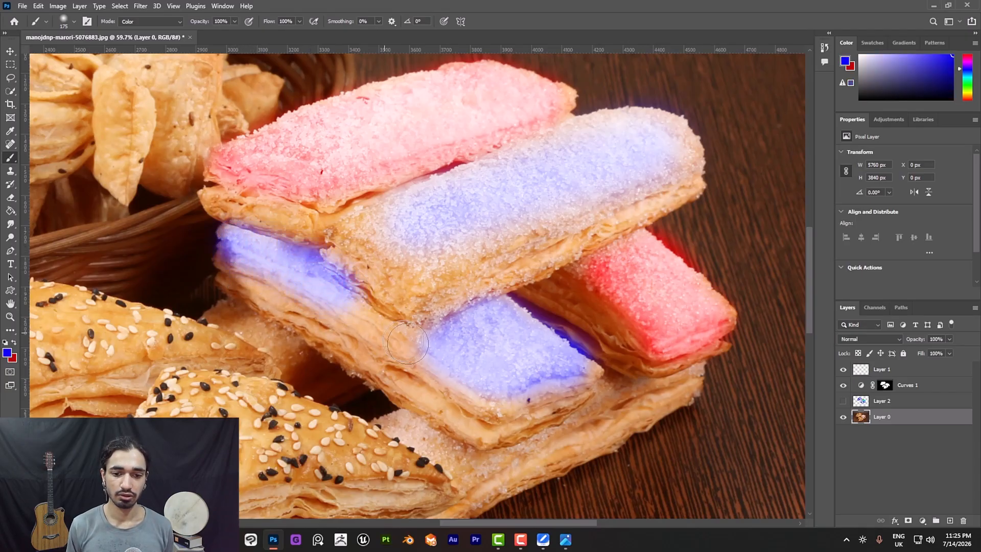
{"action": "mouse_move", "coordinate": [312, 329]}
{"action": "left_mouse_down"}
{"action": "mouse_move", "coordinate": [348, 313]}
{"action": "mouse_move", "coordinate": [392, 321]}
{"action": "left_mouse_up"}
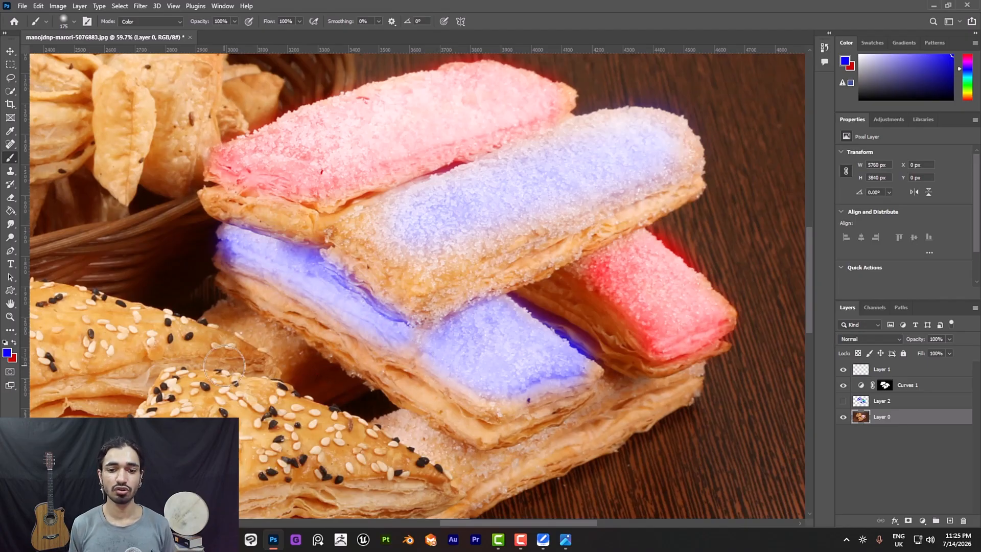
{"action": "left_click", "coordinate": [11, 317]}
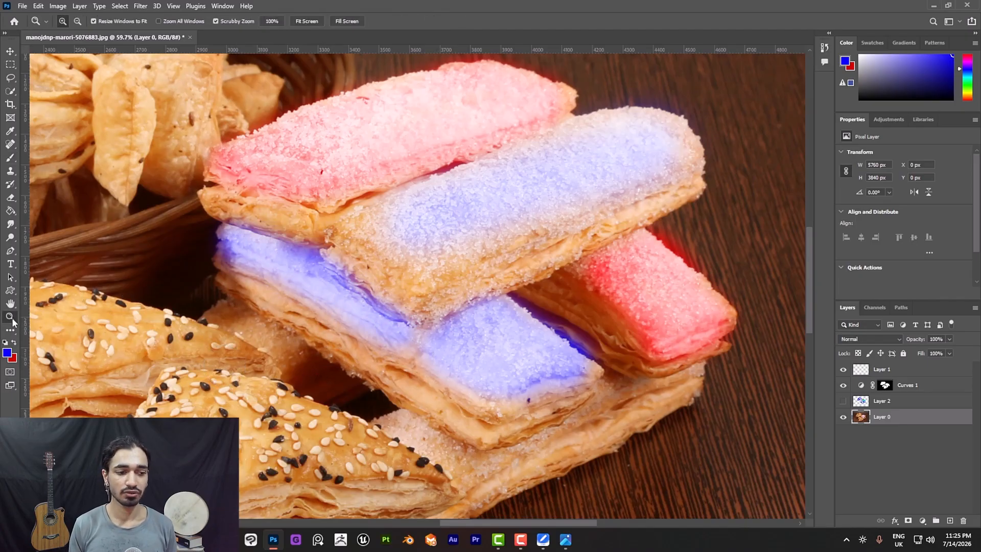
Reset the foreground and background colours to the default black and white, with the whole photo in view
{"action": "left_click_drag", "start_coordinate": [450, 285], "coordinate": [406, 268]}
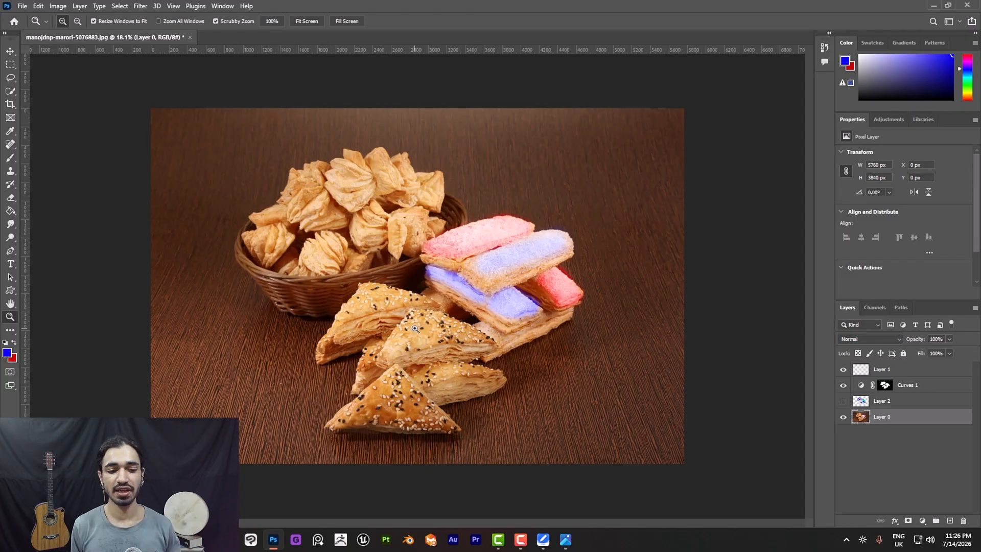
{"action": "left_click_drag", "start_coordinate": [388, 291], "coordinate": [430, 283]}
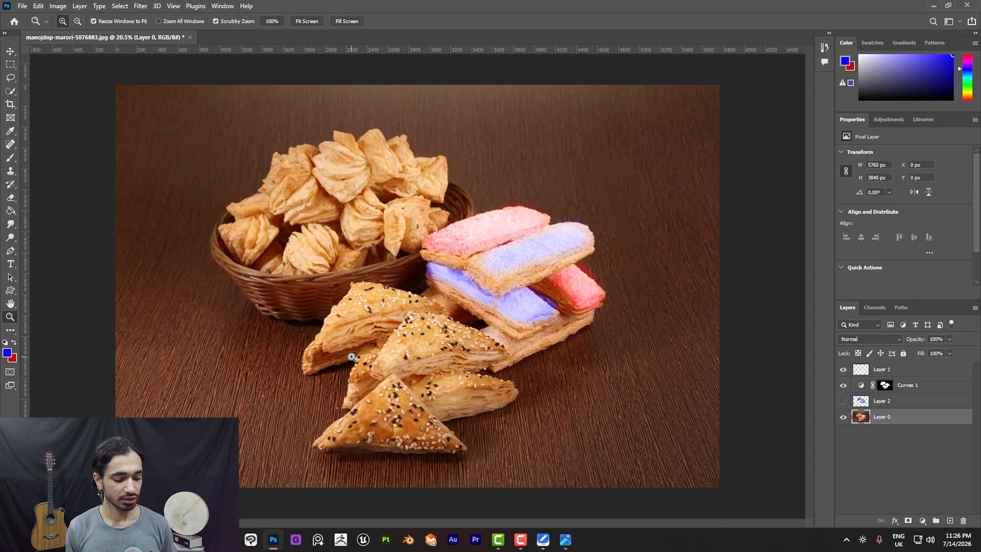
{"action": "key", "text": "d"}
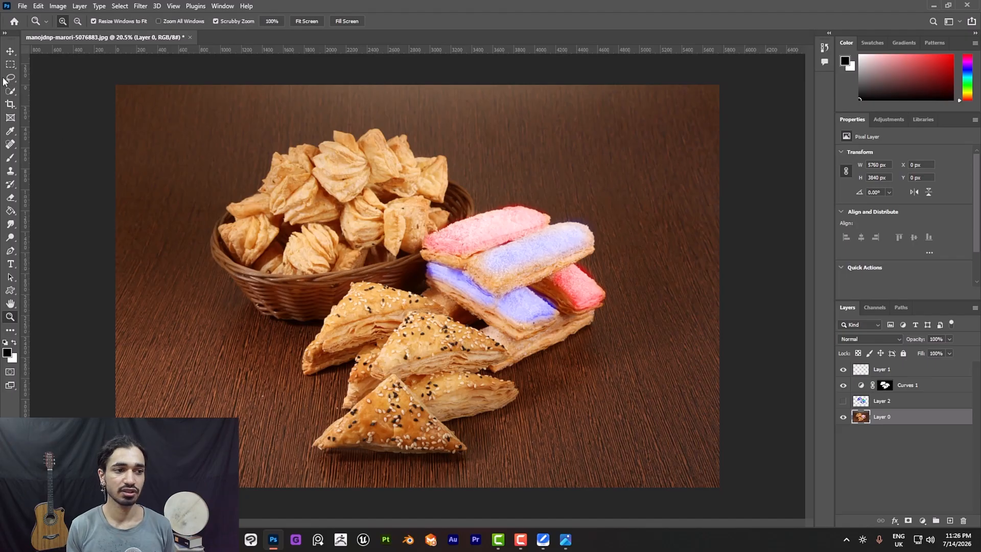
Draw an elliptical marquee selection about 1596 by 1657 px around the pastries in the basket
{"action": "left_click", "coordinate": [10, 64]}
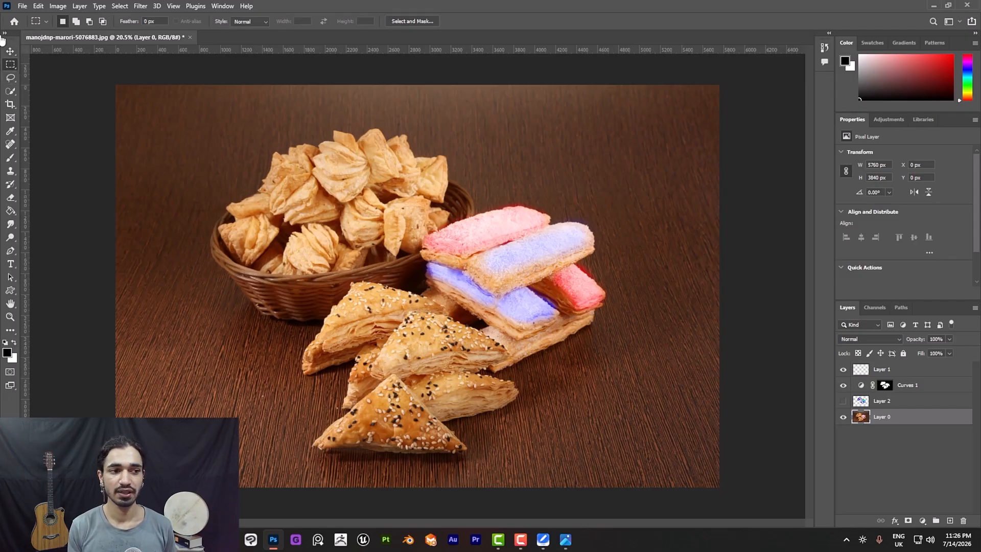
{"action": "right_click", "coordinate": [12, 65]}
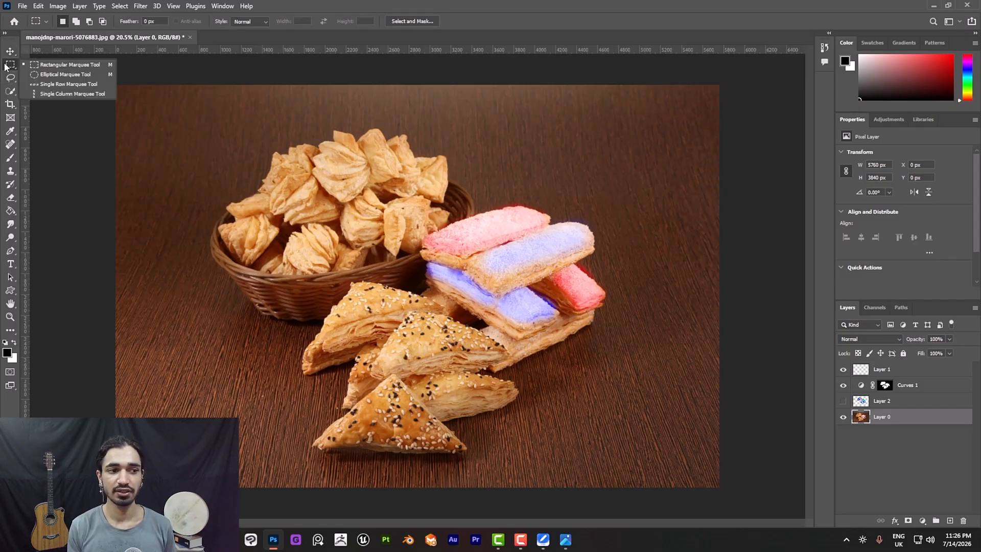
{"action": "left_click", "coordinate": [42, 76]}
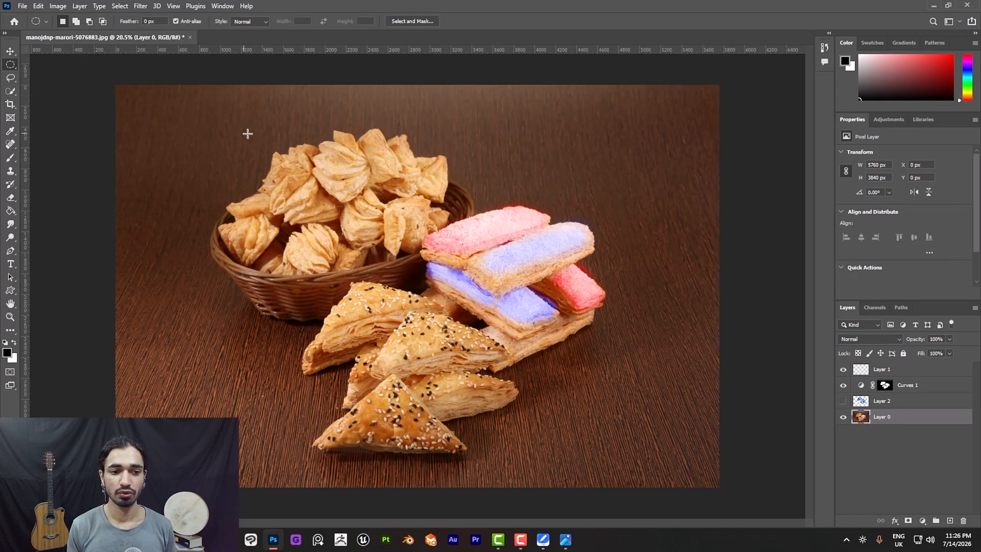
{"action": "left_click_drag", "start_coordinate": [247, 134], "coordinate": [414, 306]}
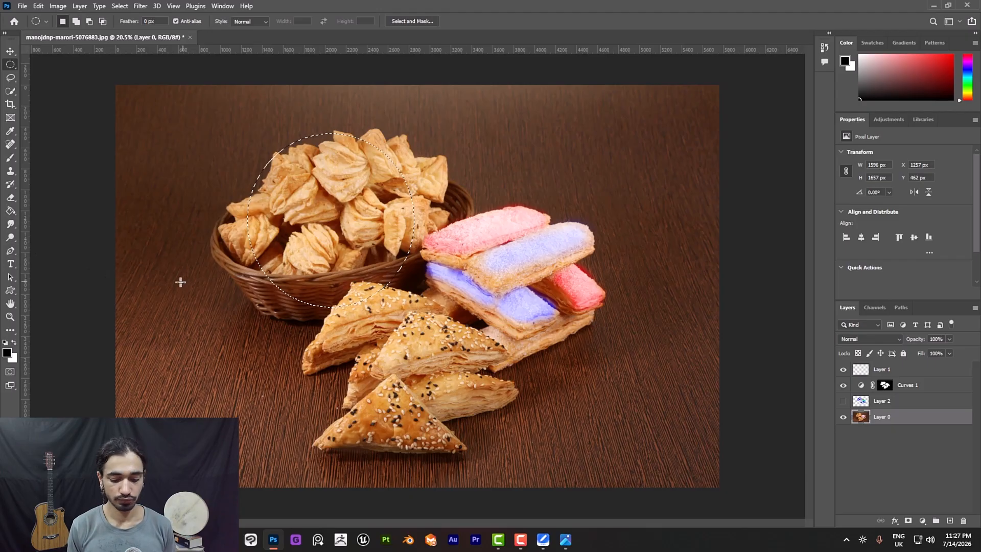
Enlarge the brush to 1300 px and paint black in Color mode over the whole elliptical selection
{"action": "key", "text": "b"}
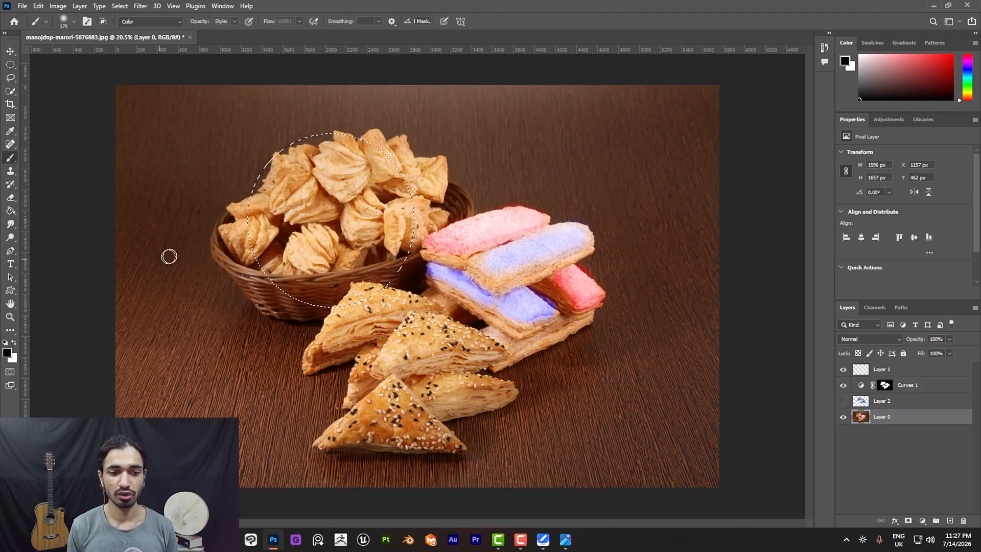
{"action": "key", "text": "bracketright"}
{"action": "key", "text": "bracketright"}
{"action": "key", "text": "bracketright"}
{"action": "key", "text": "bracketright"}
{"action": "key", "text": "bracketright"}
{"action": "key", "text": "bracketright"}
{"action": "key", "text": "bracketright"}
{"action": "key", "text": "bracketright"}
{"action": "key", "text": "bracketright"}
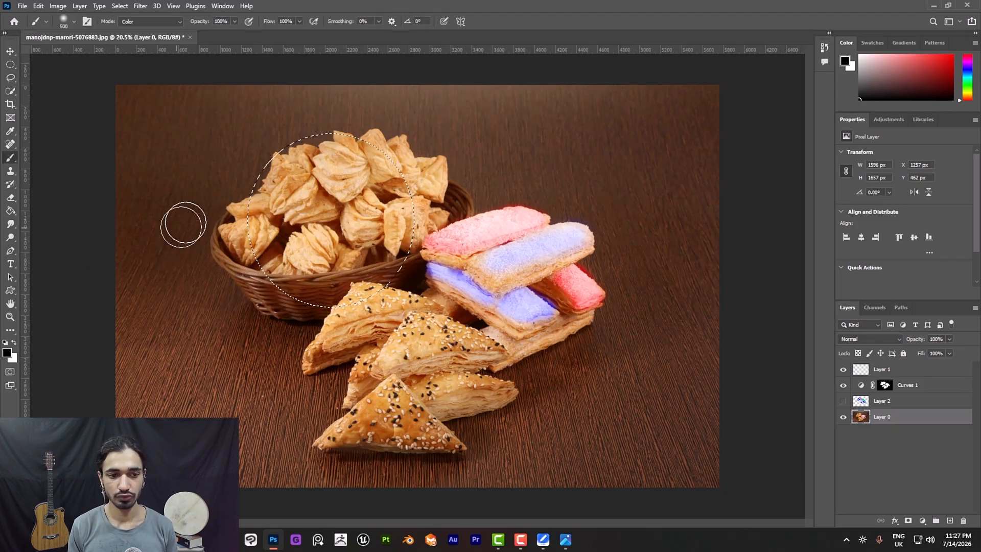
{"action": "key", "text": "bracketright"}
{"action": "key", "text": "bracketright"}
{"action": "key", "text": "bracketright"}
{"action": "key", "text": "bracketright"}
{"action": "mouse_move", "coordinate": [184, 189]}
{"action": "left_mouse_down"}
{"action": "mouse_move", "coordinate": [350, 128]}
{"action": "mouse_move", "coordinate": [460, 159]}
{"action": "left_mouse_up"}
{"action": "mouse_move", "coordinate": [177, 251]}
{"action": "left_mouse_down"}
{"action": "mouse_move", "coordinate": [484, 212]}
{"action": "mouse_move", "coordinate": [231, 284]}
{"action": "mouse_move", "coordinate": [297, 286]}
{"action": "mouse_move", "coordinate": [261, 199]}
{"action": "left_mouse_up"}
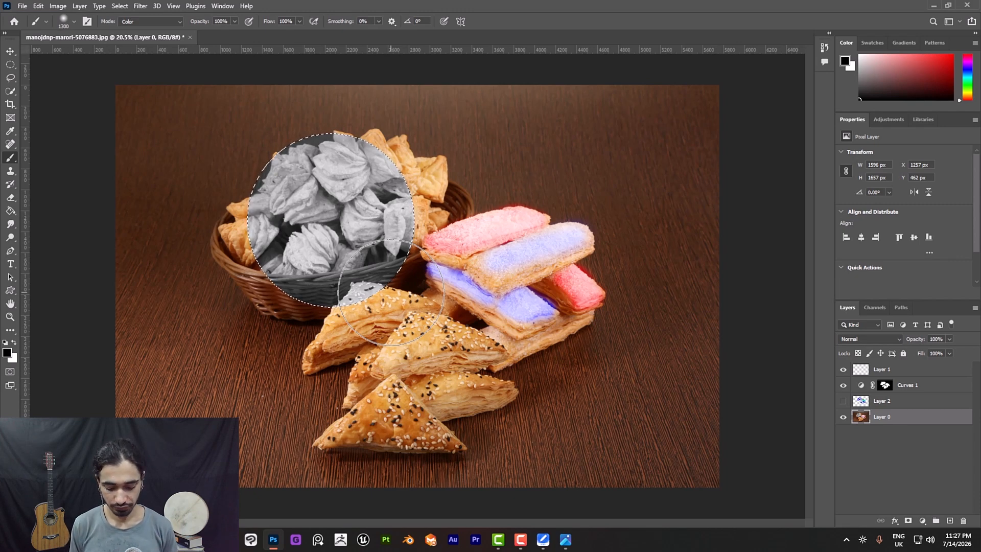
Deselect and paint black in Color mode across the rest of the basket, the nearby wood and the rear upper stick pastry
{"action": "key", "text": "ctrl+d"}
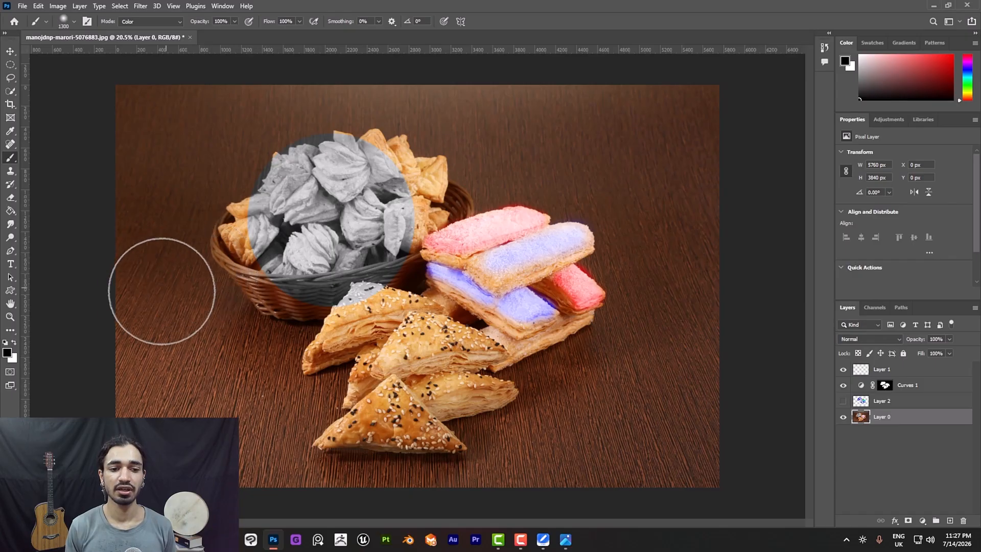
{"action": "mouse_move", "coordinate": [230, 224]}
{"action": "left_mouse_down"}
{"action": "mouse_move", "coordinate": [526, 164]}
{"action": "mouse_move", "coordinate": [486, 230]}
{"action": "left_mouse_up"}
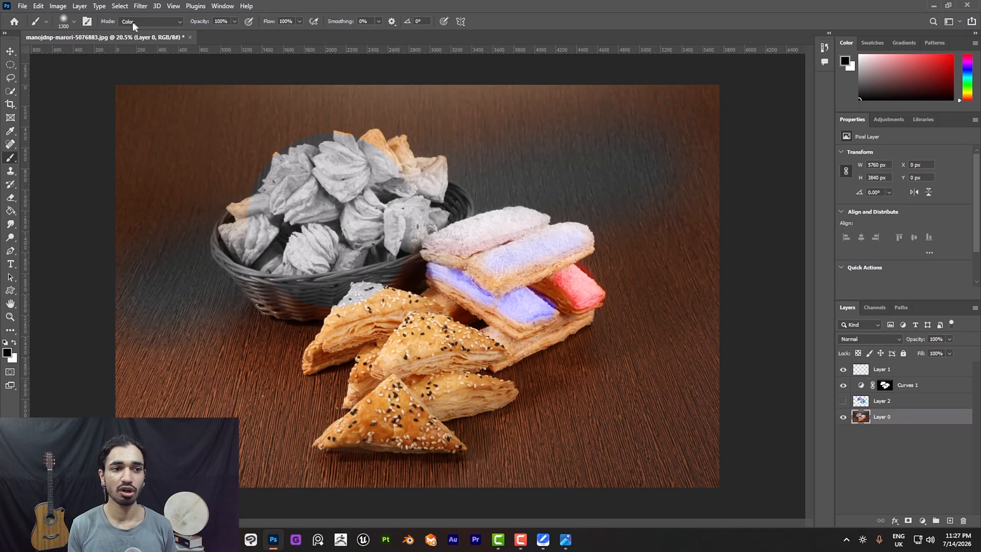
Set the brush's blend mode to Normal, and undo a black test dab on the wood beside the stick pastries
{"action": "left_click", "coordinate": [176, 23]}
{"action": "left_click", "coordinate": [148, 31]}
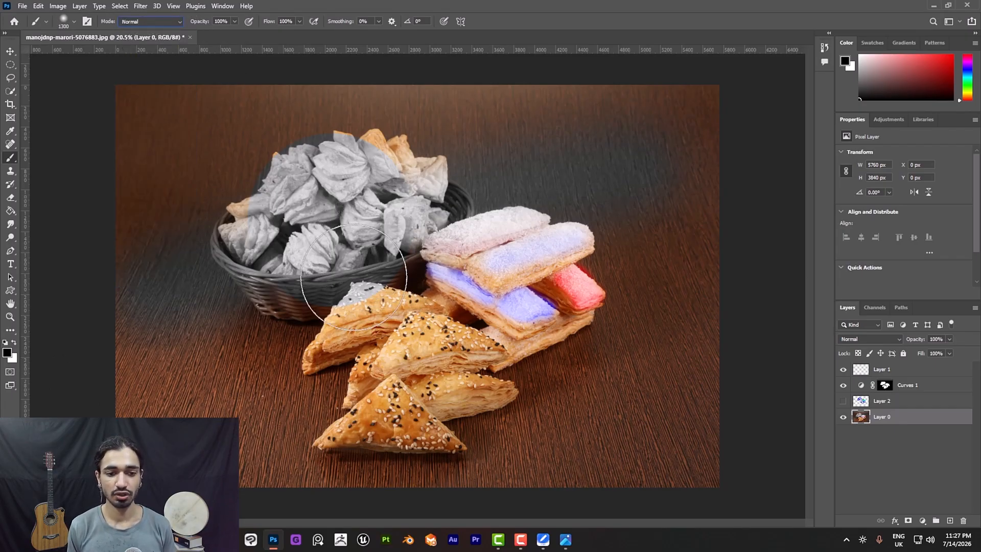
{"action": "left_click", "coordinate": [149, 22]}
{"action": "left_click", "coordinate": [149, 23]}
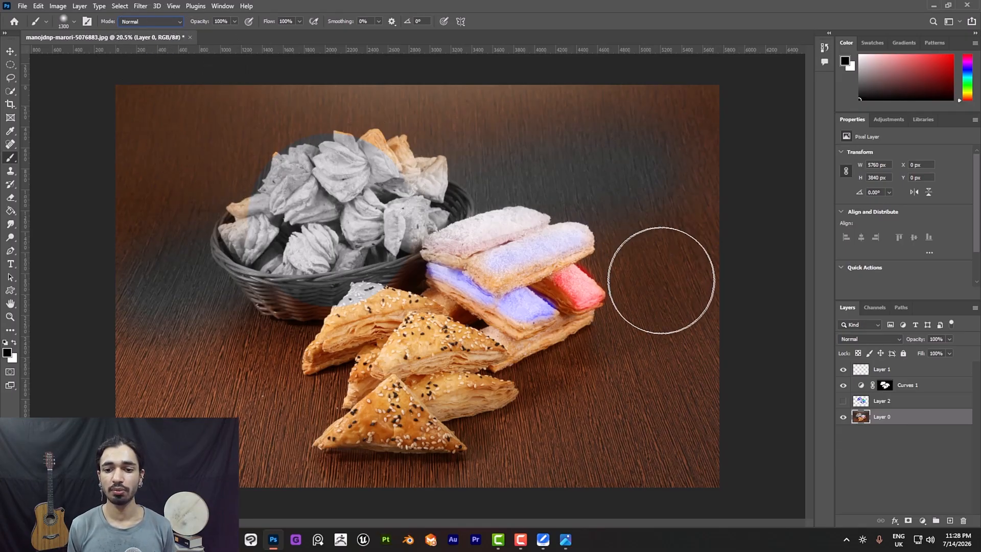
{"action": "left_click", "coordinate": [687, 296]}
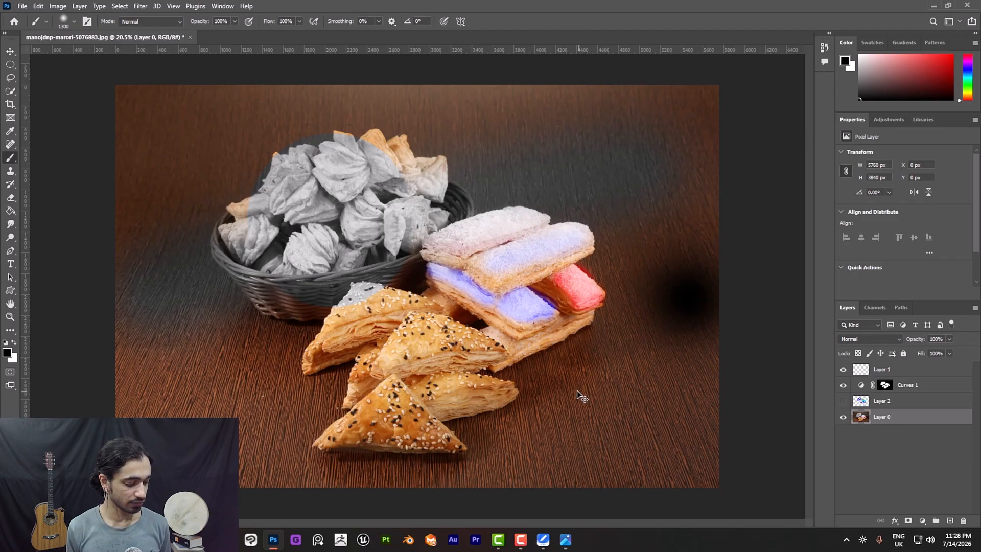
{"action": "key", "text": "ctrl+z"}
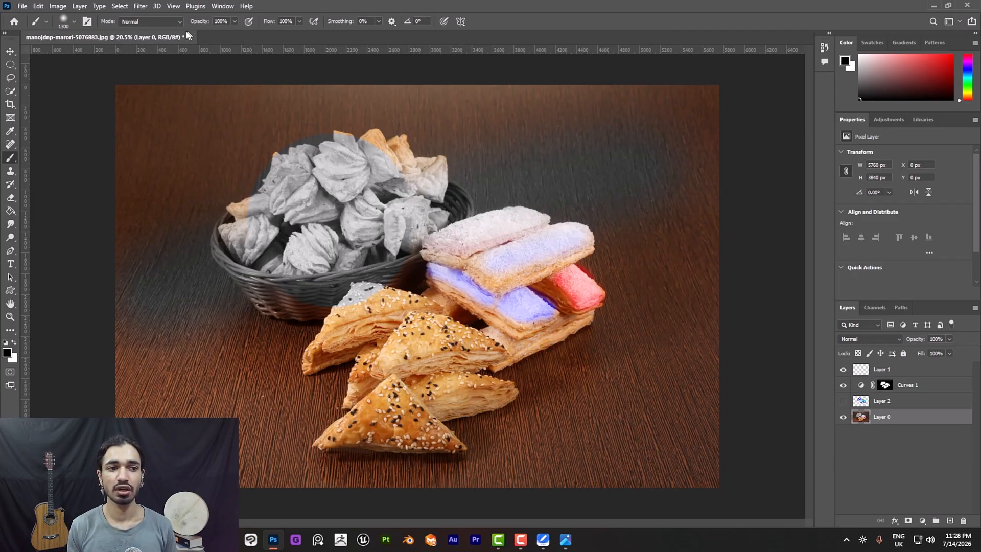
{"action": "left_click", "coordinate": [153, 22]}
{"action": "left_click", "coordinate": [132, 29]}
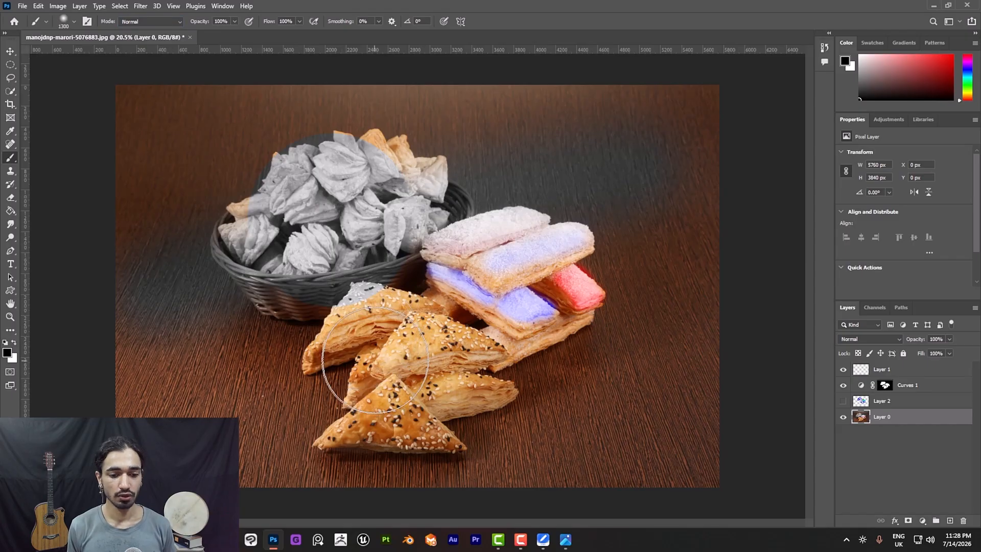
Reduce the brush size to 125 px and zoom in slightly on the photo
{"action": "key", "text": "bracketleft"}
{"action": "key", "text": "bracketleft"}
{"action": "key", "text": "bracketleft"}
{"action": "key", "text": "bracketleft"}
{"action": "key", "text": "bracketleft"}
{"action": "key", "text": "bracketleft"}
{"action": "key", "text": "bracketleft"}
{"action": "key", "text": "bracketleft"}
{"action": "key", "text": "bracketleft"}
{"action": "key", "text": "bracketleft"}
{"action": "key", "text": "bracketleft"}
{"action": "key", "text": "bracketleft"}
{"action": "key", "text": "bracketleft"}
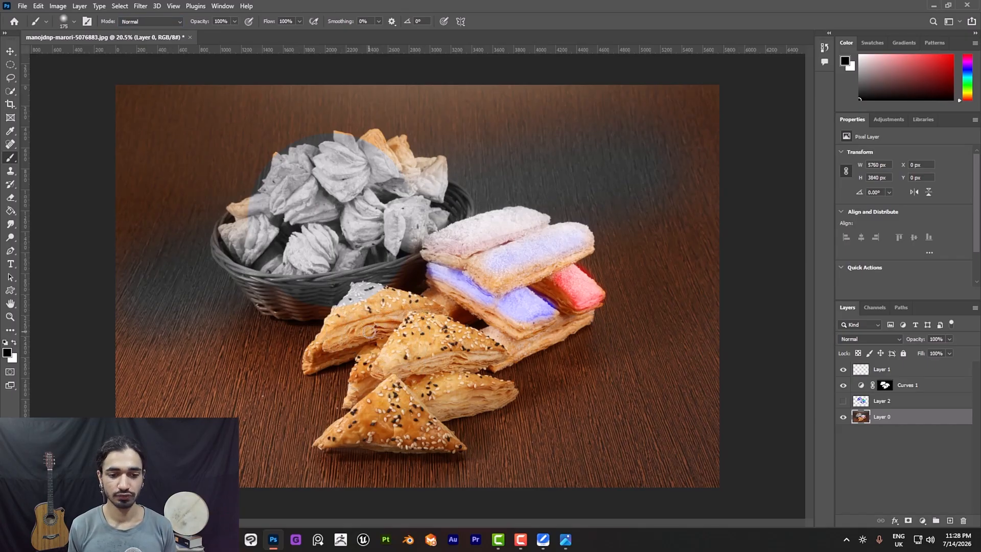
{"action": "left_click", "coordinate": [10, 317]}
{"action": "mouse_move", "coordinate": [406, 284]}
{"action": "left_mouse_down"}
{"action": "mouse_move", "coordinate": [421, 284]}
{"action": "mouse_move", "coordinate": [411, 285]}
{"action": "left_mouse_up"}
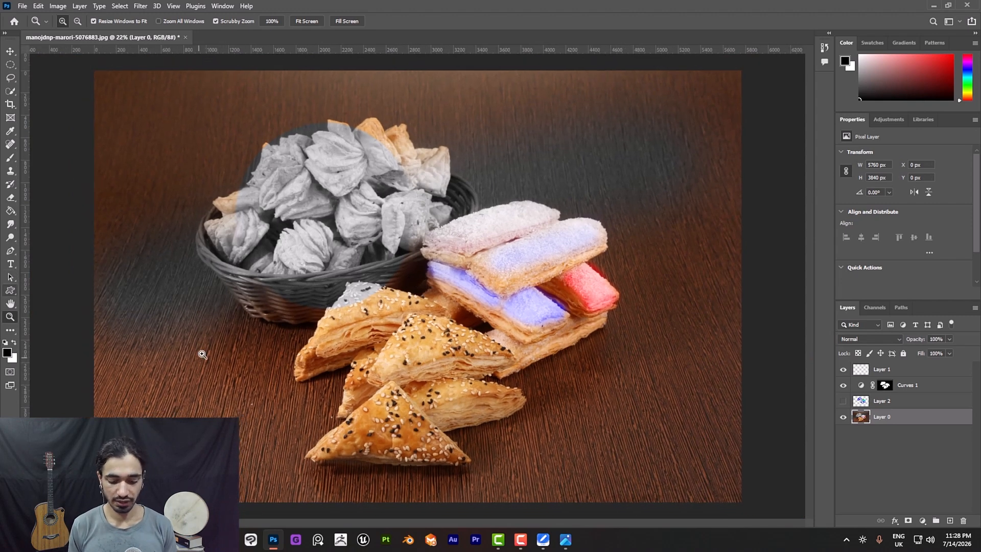
{"action": "key", "text": "b"}
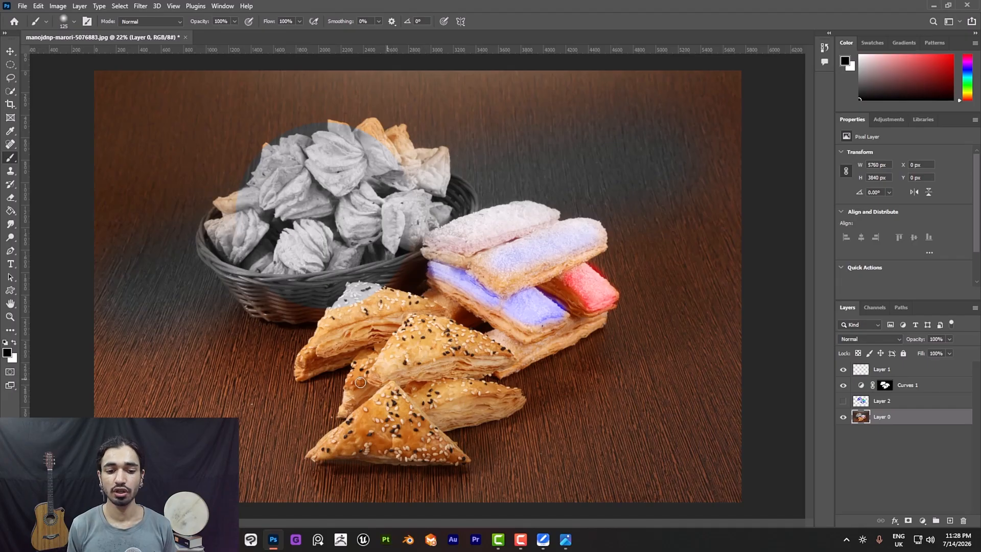
Paint two parallel straight black lines over the triangular pastries, undoing an extra freehand stroke over the stick pastries
{"action": "left_click", "coordinate": [513, 310], "text": "shift"}
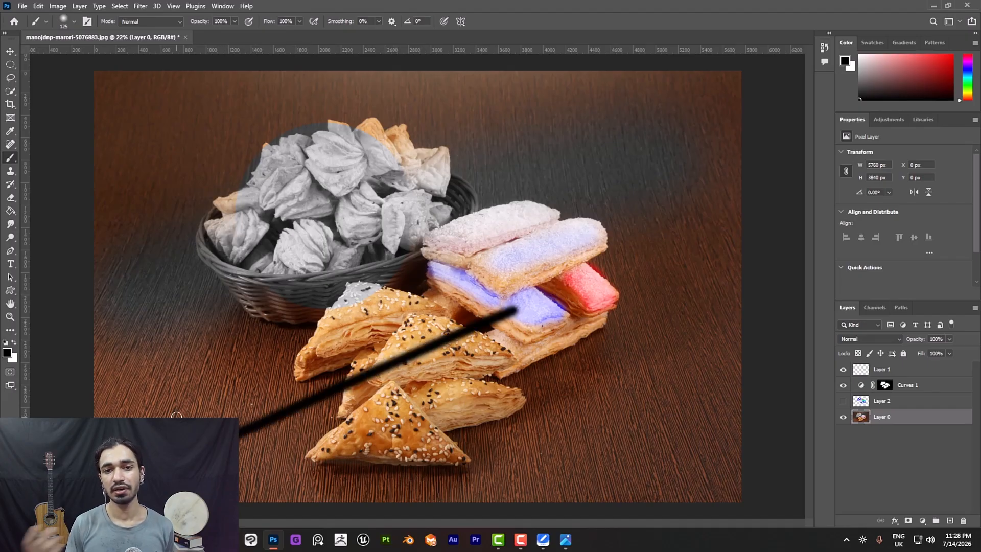
{"action": "left_click", "coordinate": [235, 379]}
{"action": "left_click", "coordinate": [438, 285], "text": "shift"}
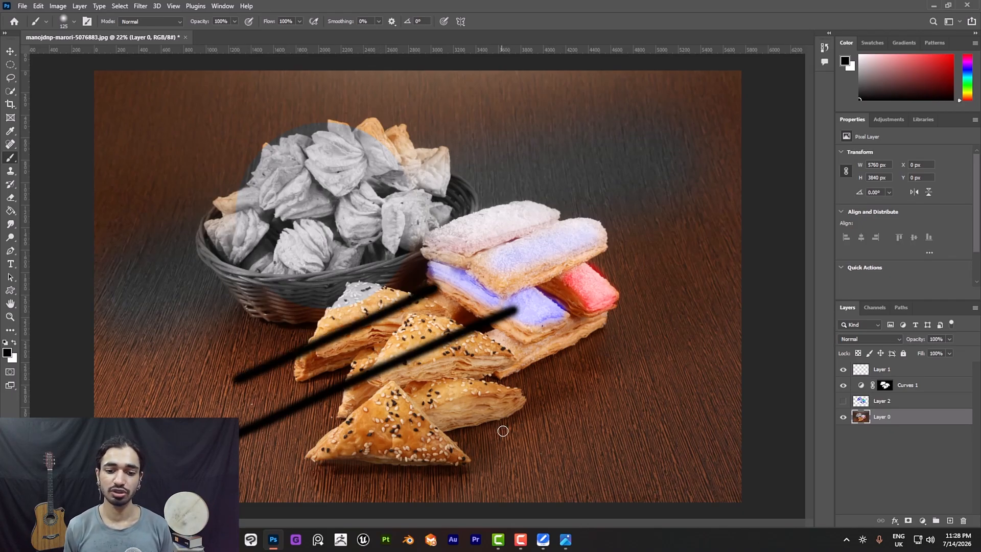
{"action": "mouse_move", "coordinate": [505, 441]}
{"action": "left_mouse_down"}
{"action": "mouse_move", "coordinate": [557, 283]}
{"action": "mouse_move", "coordinate": [579, 165]}
{"action": "left_mouse_up"}
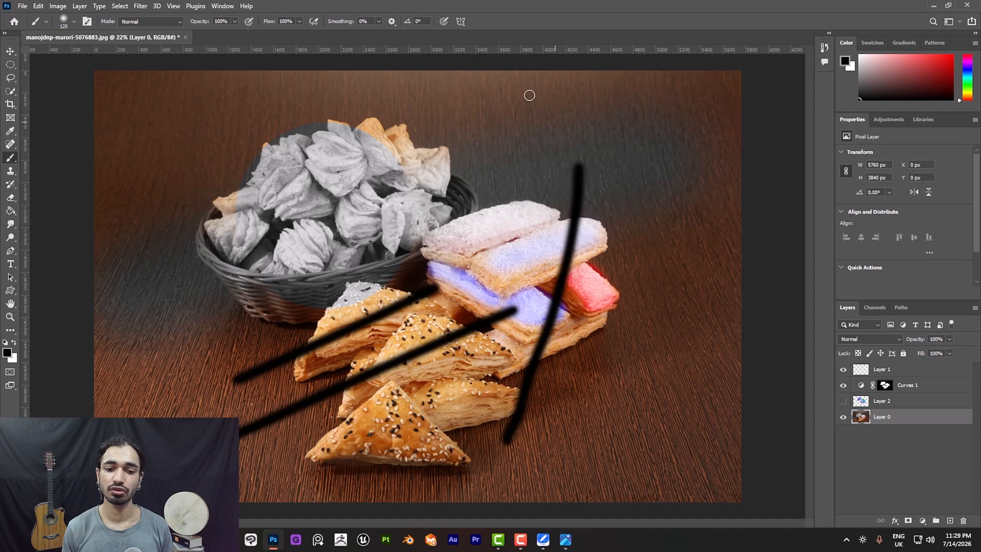
{"action": "key", "text": "ctrl+z"}
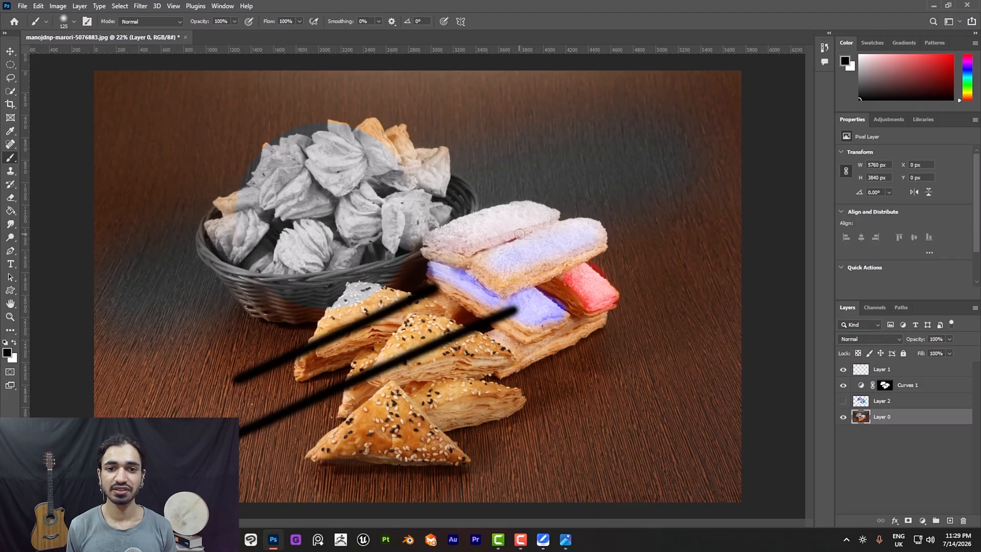
Rotate the canvas view steeply clockwise and paint two parallel straight black lines across the stick pastries
{"action": "key", "text": "r"}
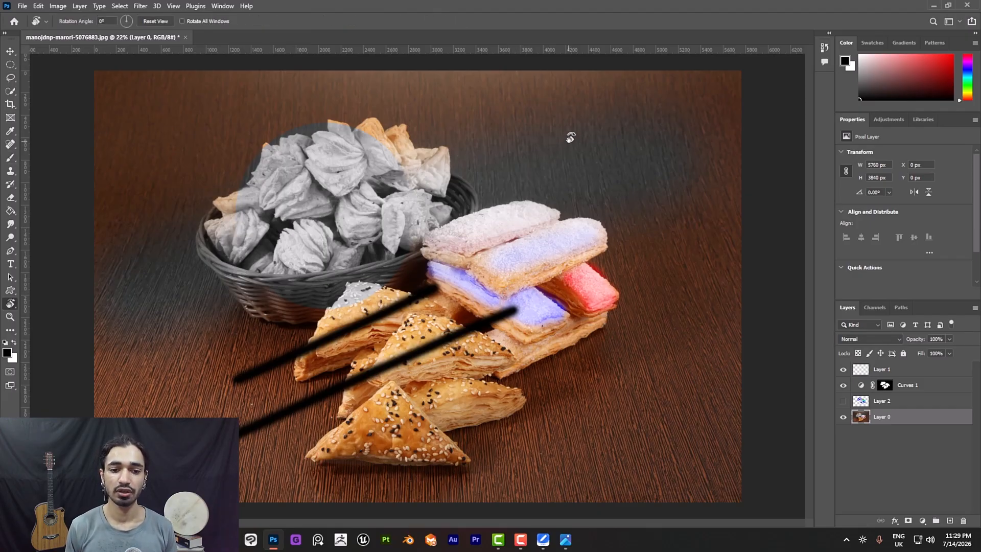
{"action": "mouse_move", "coordinate": [569, 136]}
{"action": "left_mouse_down"}
{"action": "mouse_move", "coordinate": [607, 217]}
{"action": "mouse_move", "coordinate": [591, 377]}
{"action": "left_mouse_up"}
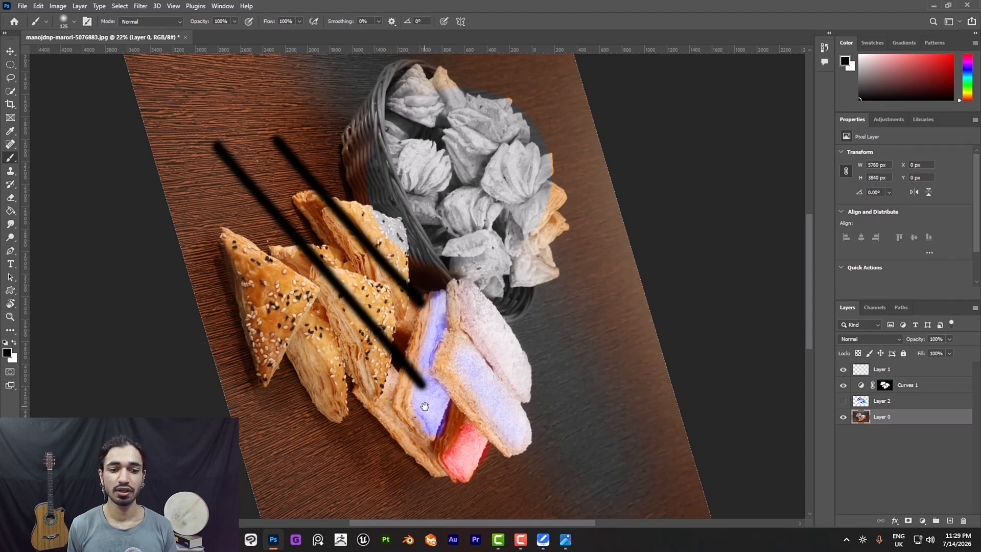
{"action": "left_click_drag", "start_coordinate": [425, 406], "coordinate": [443, 217]}
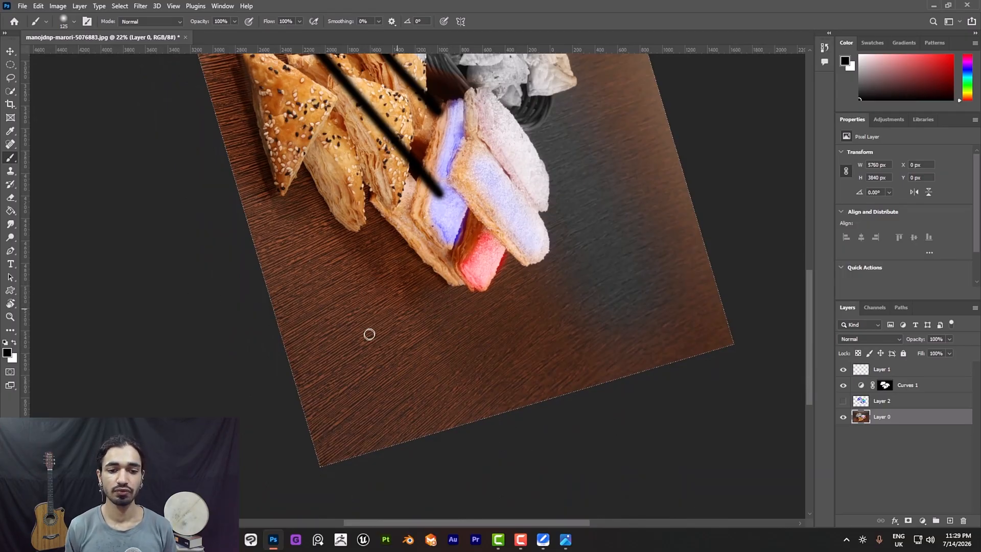
{"action": "left_click", "coordinate": [325, 340]}
{"action": "left_click", "coordinate": [667, 196], "text": "shift"}
{"action": "left_click", "coordinate": [307, 306]}
{"action": "left_click", "coordinate": [633, 160], "text": "shift"}
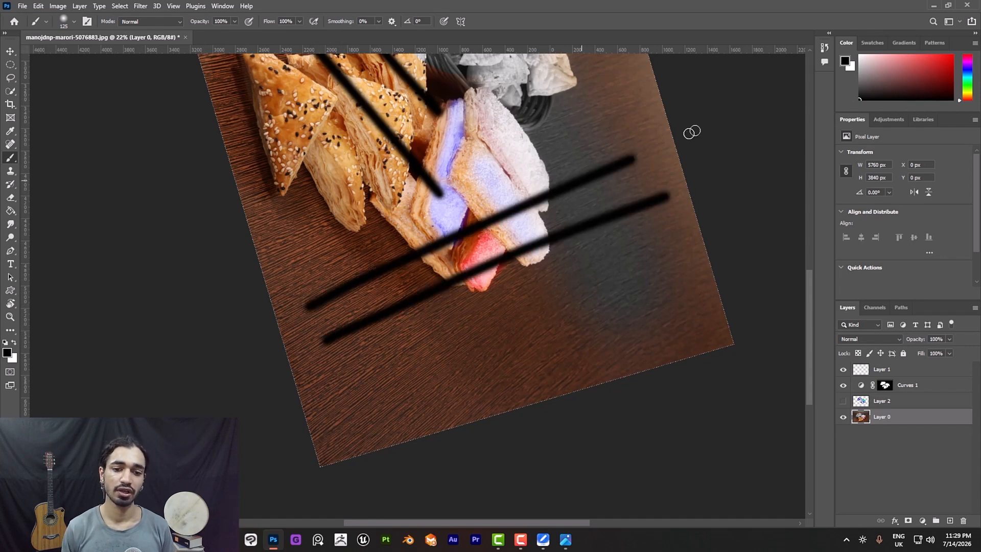
Rotate the canvas view to several angles, ending at 42°, and reset it to upright
{"action": "key", "text": "r"}
{"action": "left_click_drag", "start_coordinate": [467, 400], "coordinate": [585, 270]}
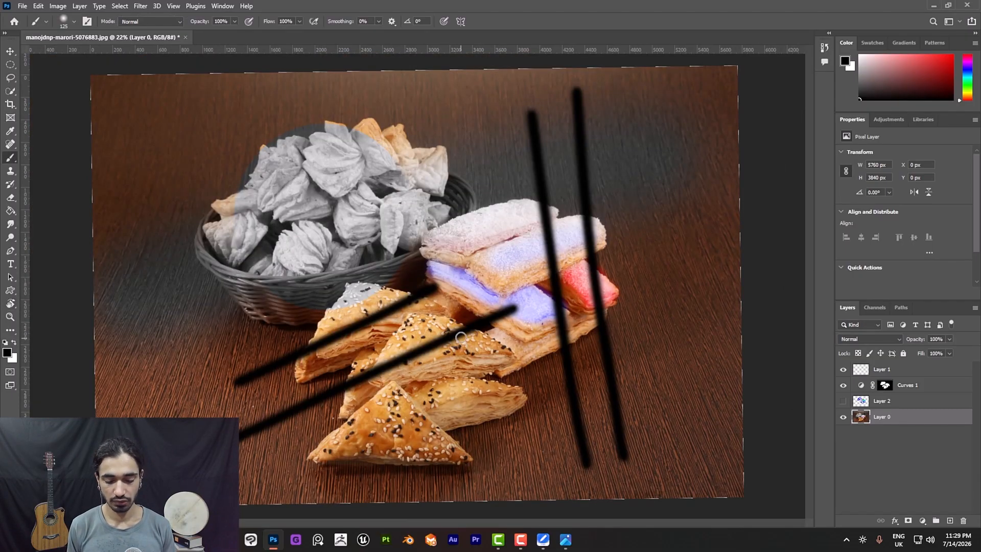
{"action": "left_click_drag", "start_coordinate": [653, 204], "coordinate": [662, 238]}
{"action": "left_click_drag", "start_coordinate": [666, 215], "coordinate": [649, 266]}
{"action": "left_click_drag", "start_coordinate": [666, 211], "coordinate": [628, 384]}
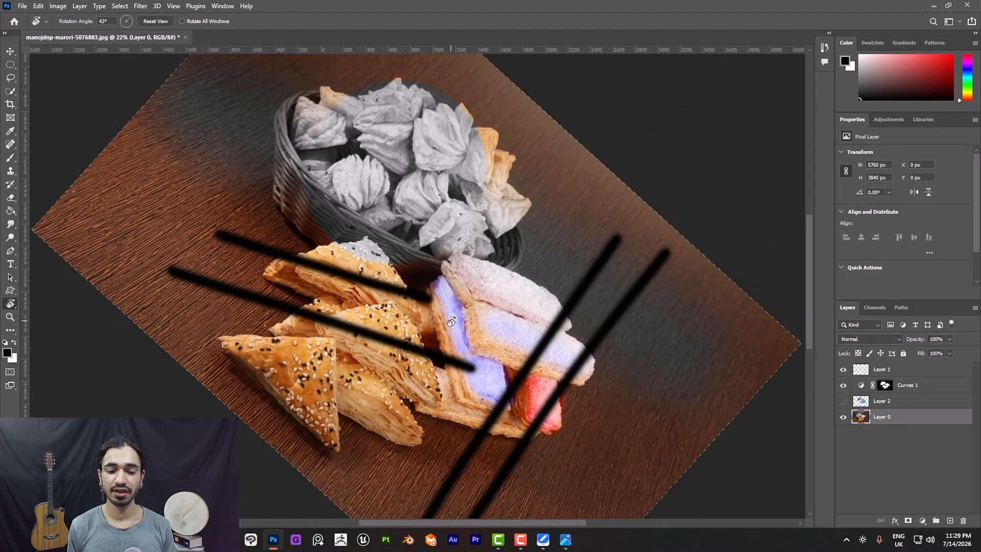
{"action": "left_click", "coordinate": [154, 22]}
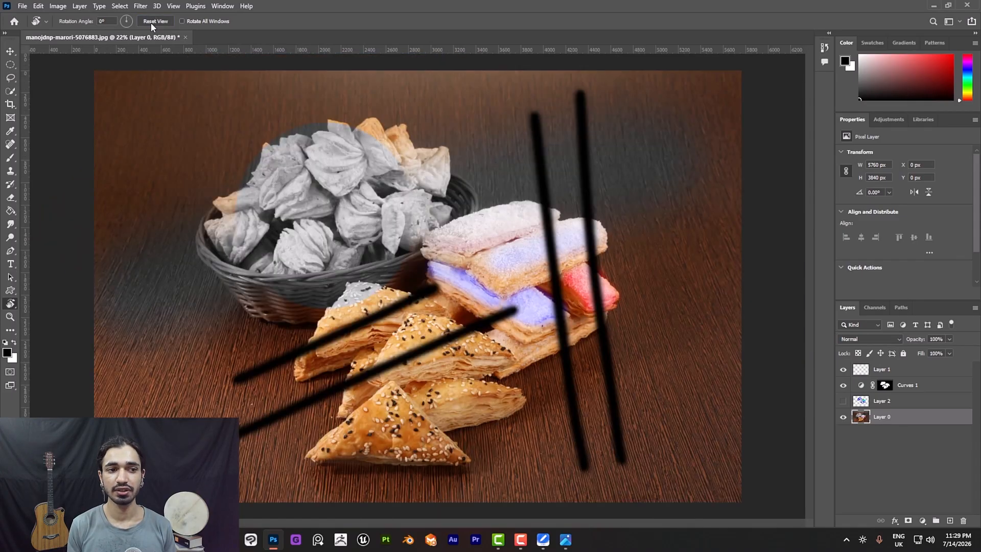
Undo the four straight black brush lines across the pastries
{"action": "key", "text": "b"}
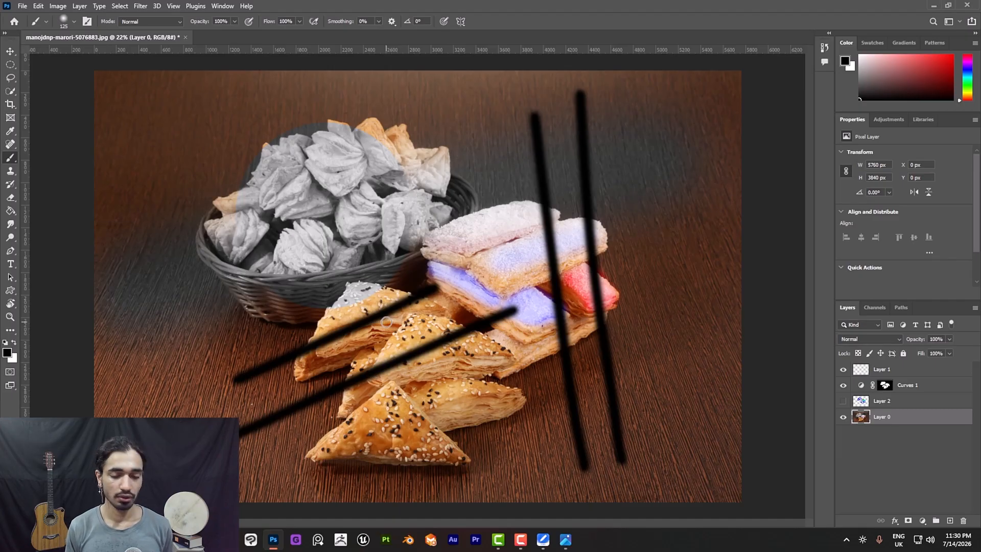
{"action": "key", "text": "ctrl+z"}
{"action": "key", "text": "ctrl+z"}
{"action": "key", "text": "ctrl+z"}
{"action": "key", "text": "ctrl+z"}
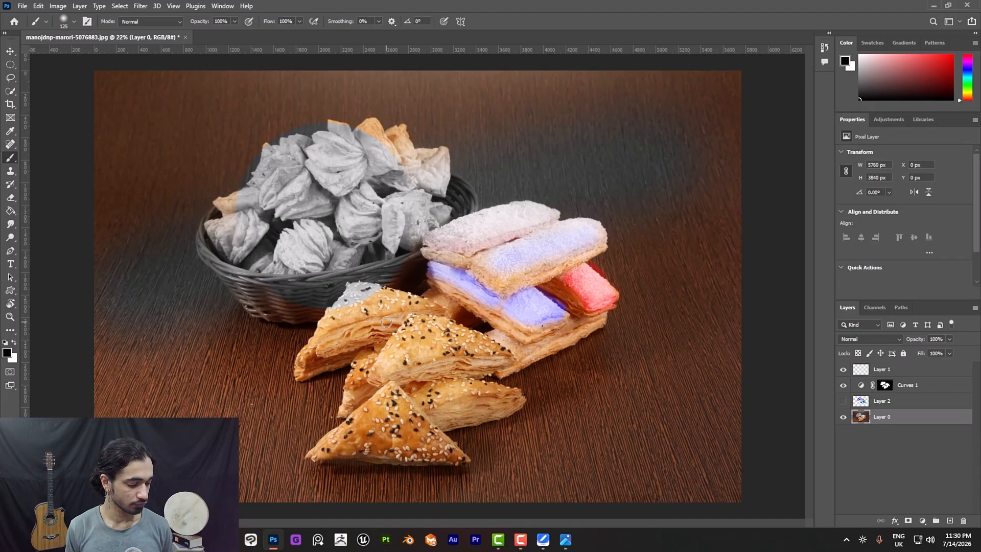
Hide all toolbars and panels and zoom in on the sesame triangle pastries to 78.7%
{"action": "key", "text": "Tab"}
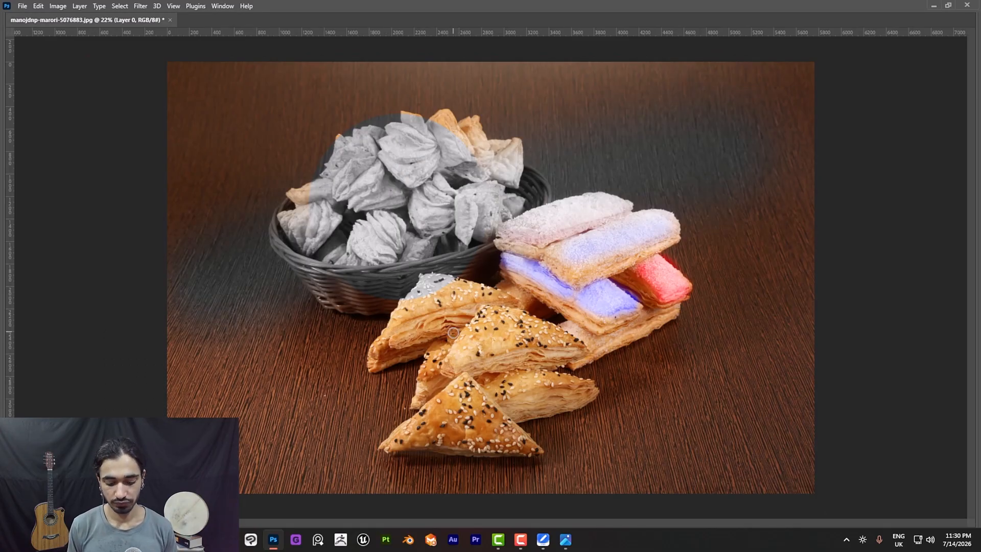
{"action": "key", "text": "z"}
{"action": "left_click_drag", "start_coordinate": [445, 313], "coordinate": [506, 322]}
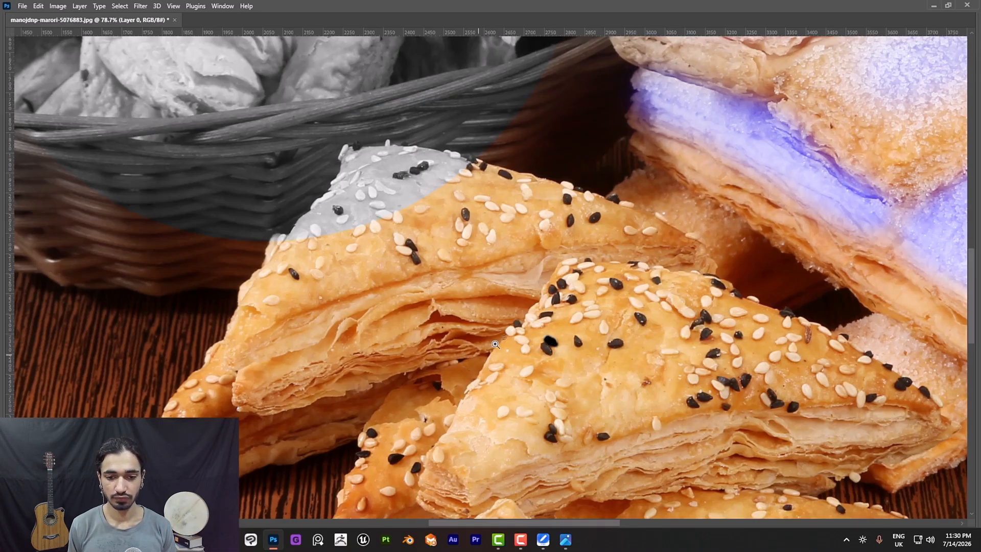
Zoom out to the whole photo, restore the hidden toolbars and panels, and set the view to 22.3%
{"action": "left_click_drag", "start_coordinate": [495, 344], "coordinate": [478, 296]}
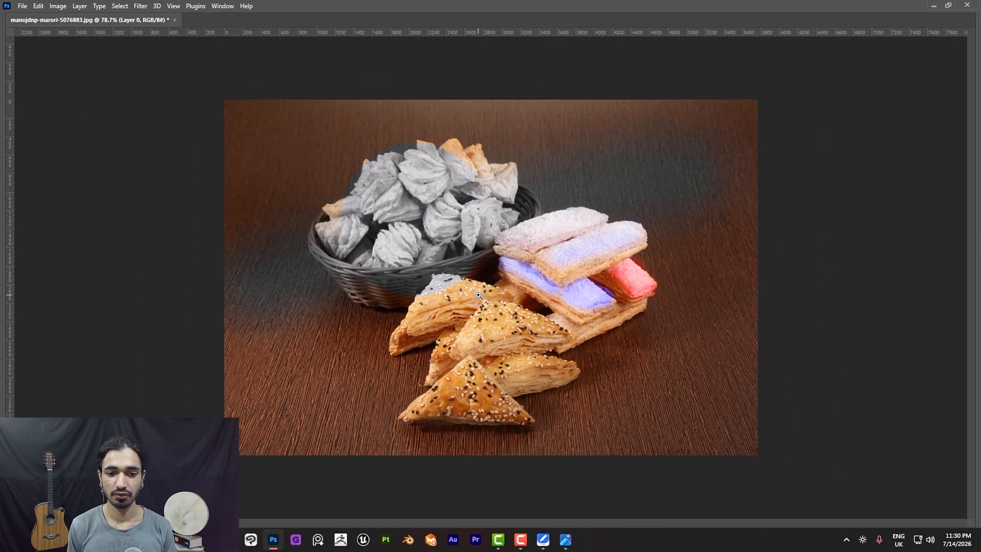
{"action": "key", "text": "Tab"}
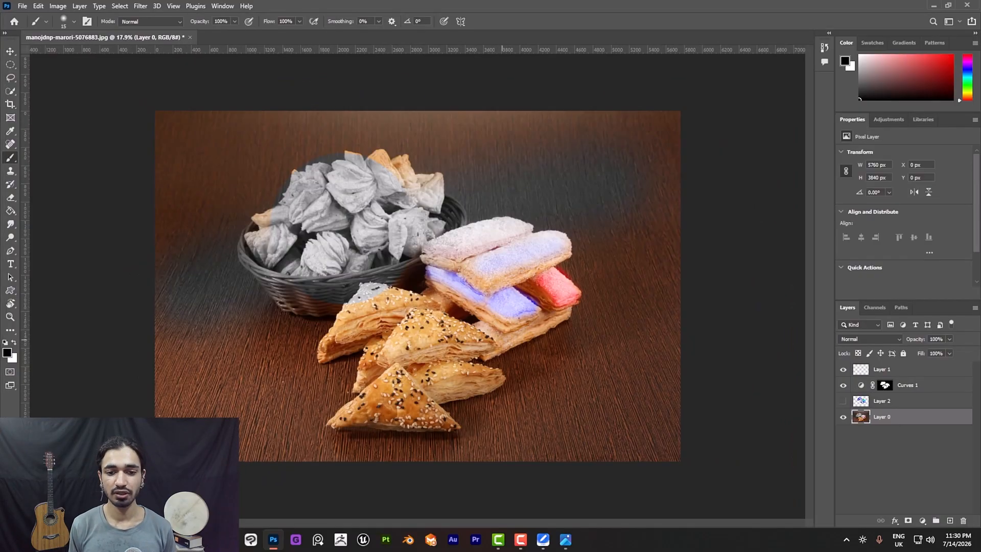
{"action": "left_click_drag", "start_coordinate": [432, 296], "coordinate": [452, 304]}
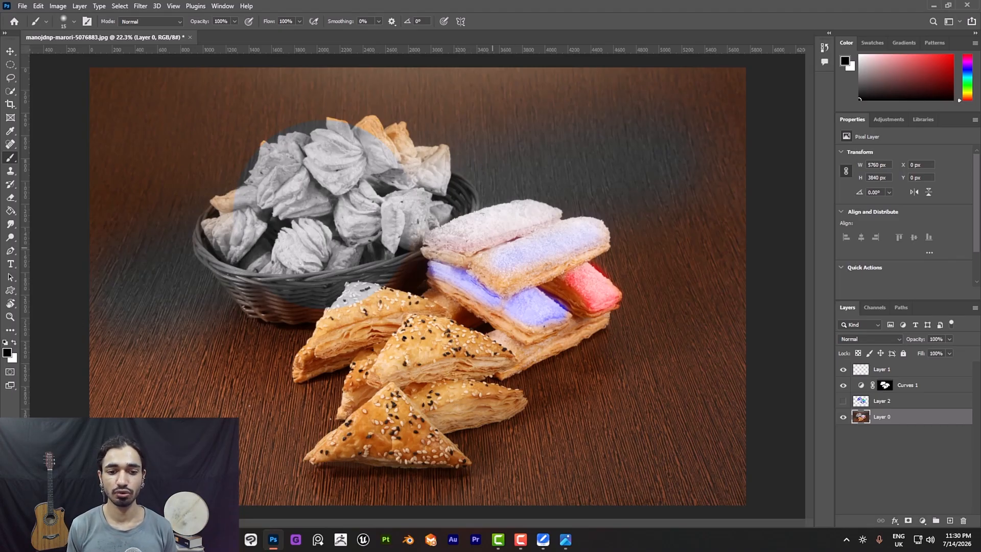
Enlarge the brush to 500 px
{"action": "key", "text": "bracketright"}
{"action": "key", "text": "bracketright"}
{"action": "key", "text": "bracketright"}
{"action": "key", "text": "bracketright"}
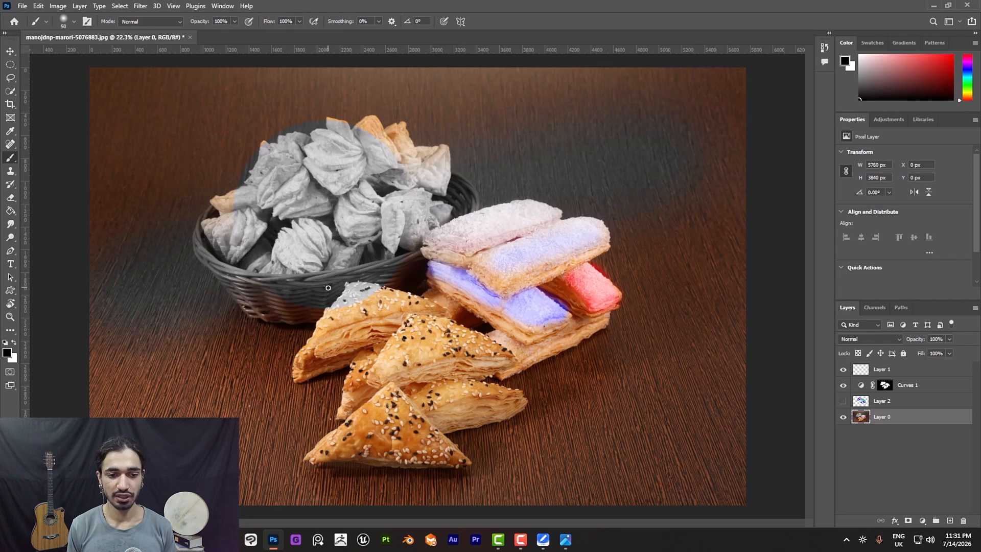
{"action": "key", "text": "bracketright"}
{"action": "key", "text": "bracketright"}
{"action": "key", "text": "bracketright"}
{"action": "key", "text": "bracketright"}
{"action": "key", "text": "bracketright"}
{"action": "key", "text": "bracketright"}
{"action": "key", "text": "bracketright"}
{"action": "key", "text": "bracketright"}
{"action": "key", "text": "bracketright"}
{"action": "key", "text": "bracketright"}
{"action": "key", "text": "bracketright"}
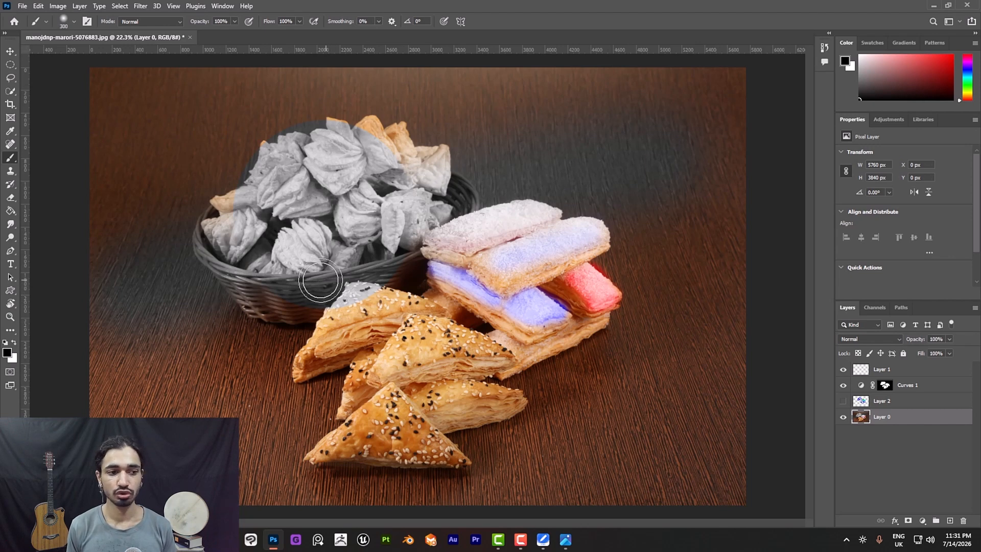
{"action": "key", "text": "bracketright"}
{"action": "key", "text": "bracketright"}
Choose the Normal blend mode for the brush and enlarge it to 800 px
{"action": "left_click", "coordinate": [163, 22]}
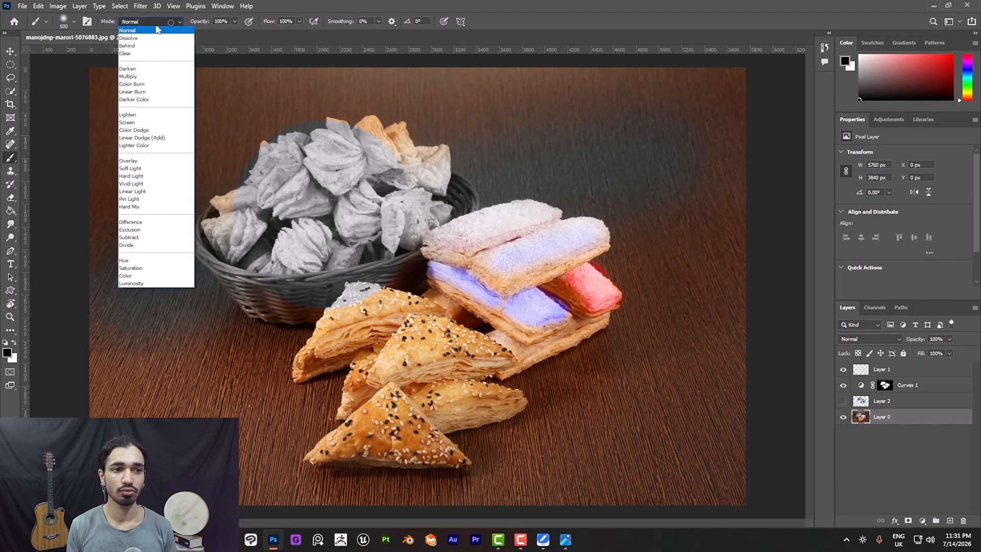
{"action": "left_click", "coordinate": [145, 31]}
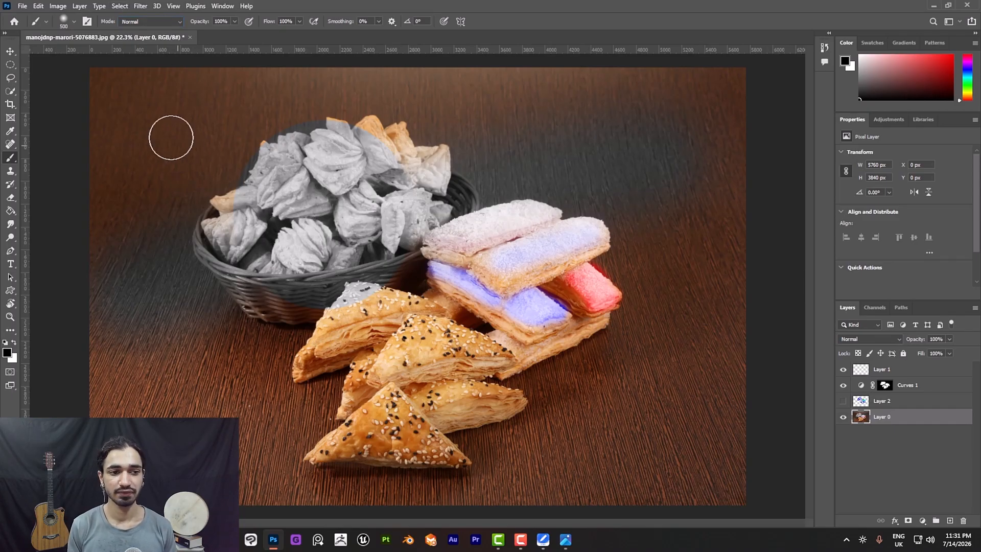
{"action": "key", "text": "bracketright"}
{"action": "key", "text": "bracketright"}
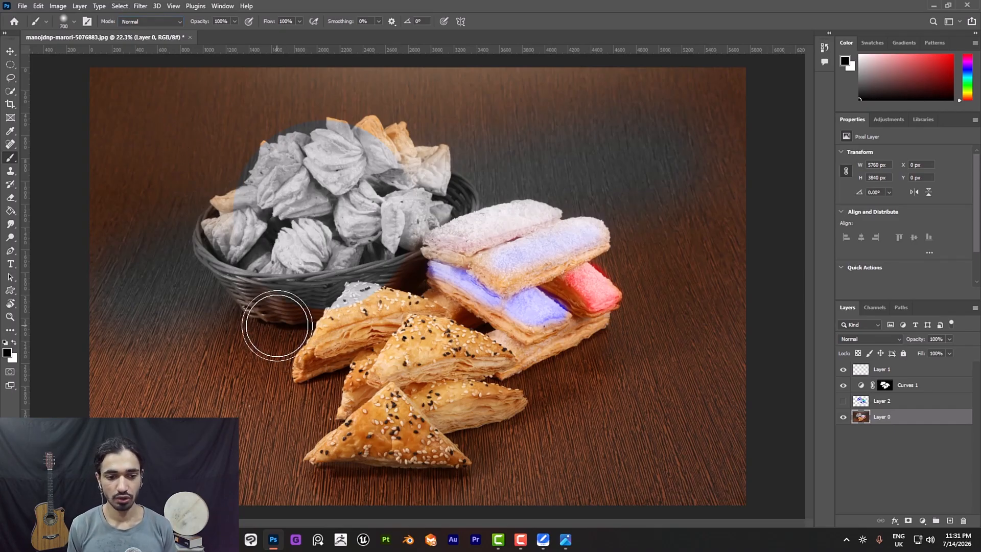
{"action": "key", "text": "bracketright"}
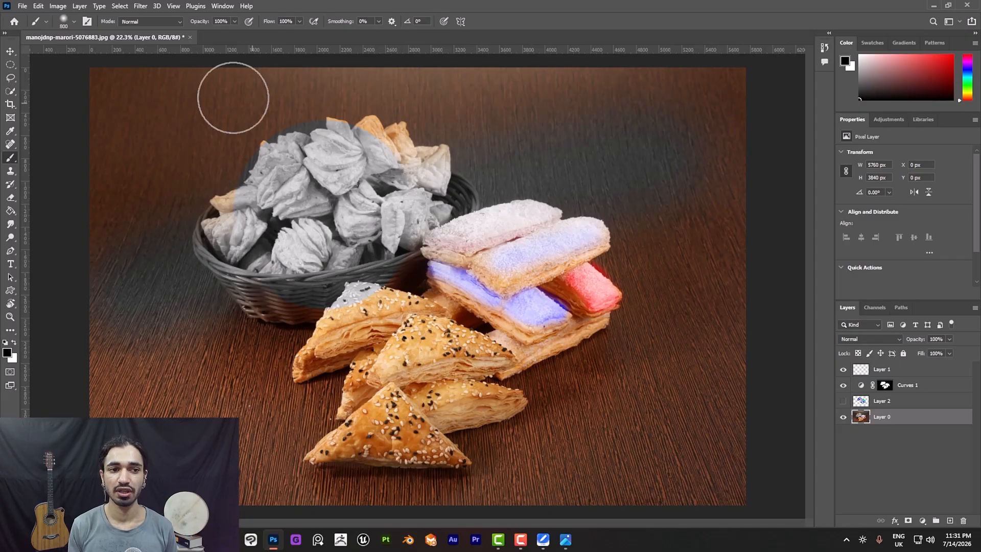
Lower the brush opacity to 45%, return it to 100%, and paint a black stroke across the upper edge of the basket pastries
{"action": "left_click", "coordinate": [234, 22]}
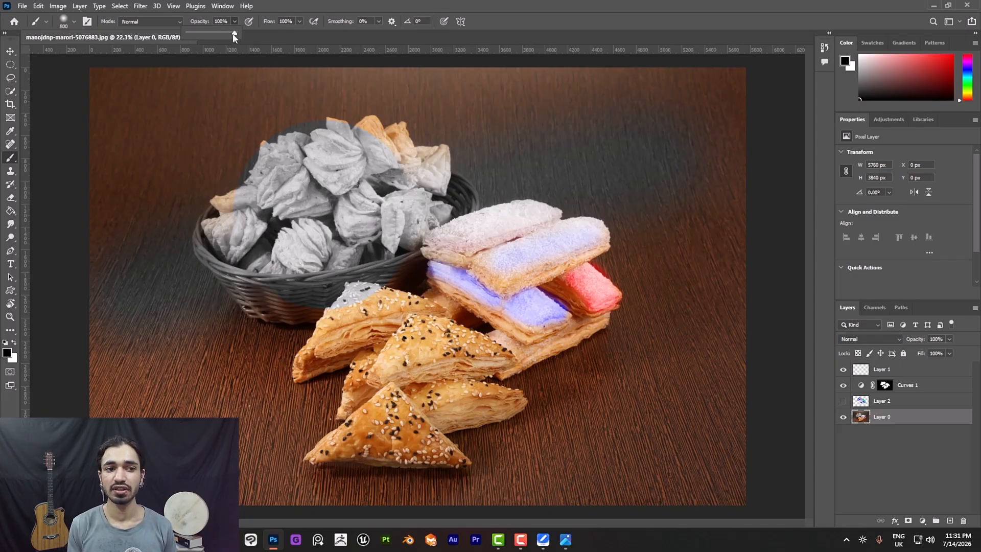
{"action": "left_click_drag", "start_coordinate": [234, 36], "coordinate": [214, 34]}
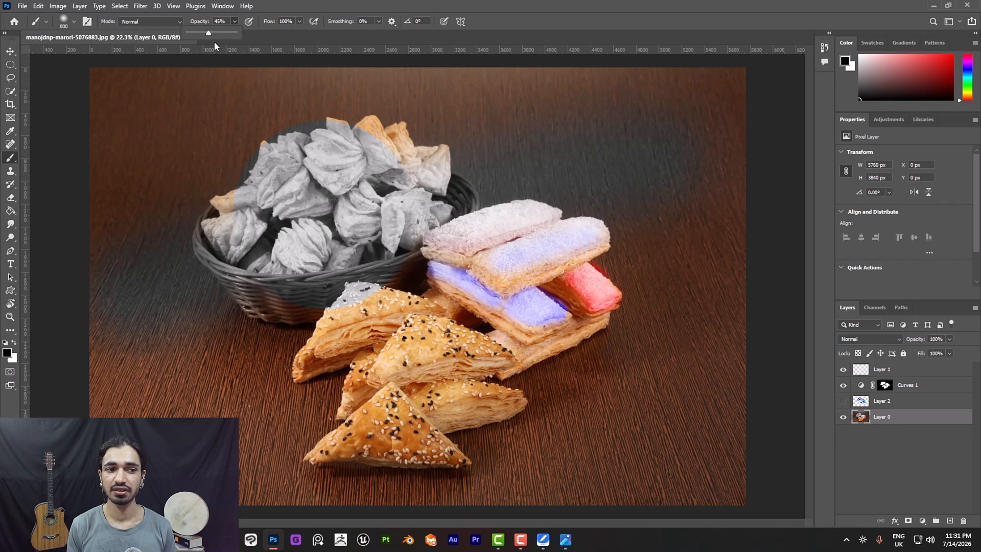
{"action": "left_click_drag", "start_coordinate": [211, 39], "coordinate": [244, 33]}
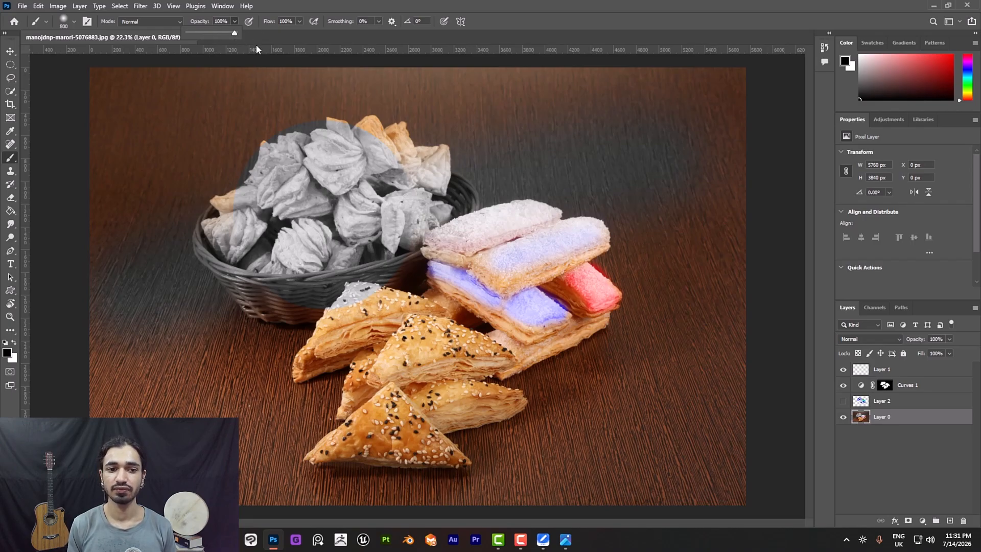
{"action": "left_click_drag", "start_coordinate": [193, 125], "coordinate": [557, 135]}
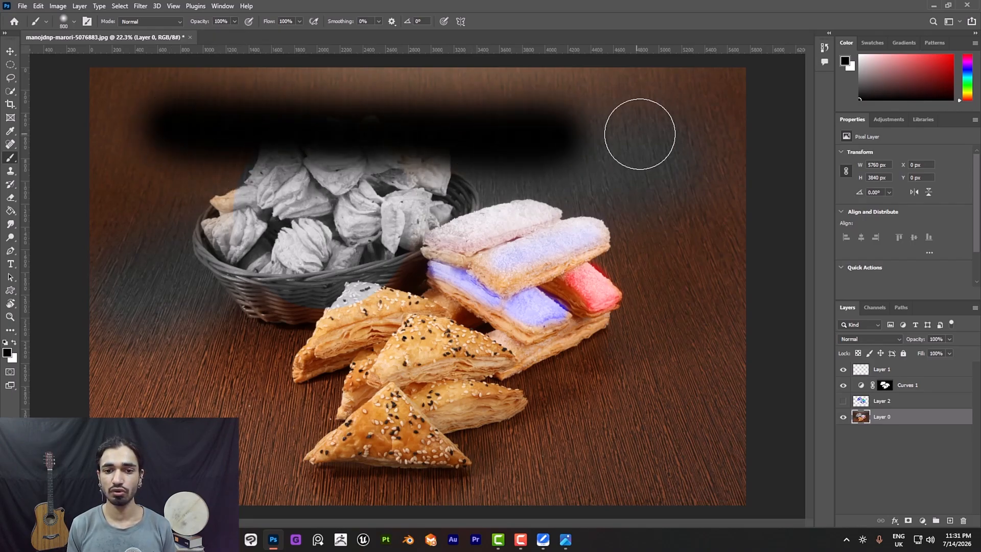
Set the brush opacity to 51% and paint translucent black strokes across the basket and the stick pastries
{"action": "left_click", "coordinate": [235, 21]}
{"action": "left_click_drag", "start_coordinate": [234, 34], "coordinate": [212, 34]}
{"action": "mouse_move", "coordinate": [169, 229]}
{"action": "left_mouse_down"}
{"action": "mouse_move", "coordinate": [160, 225]}
{"action": "mouse_move", "coordinate": [641, 254]}
{"action": "left_mouse_up"}
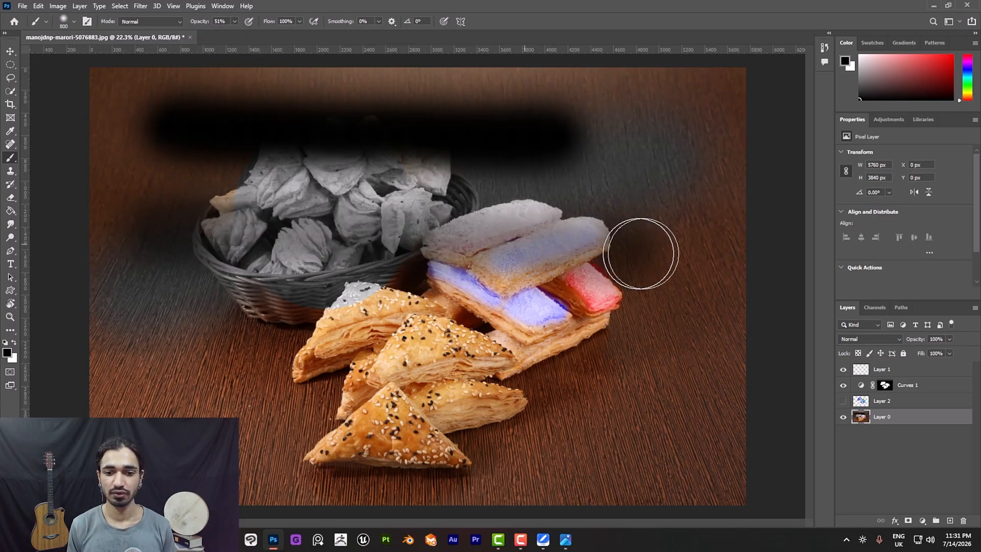
{"action": "mouse_move", "coordinate": [429, 273]}
{"action": "left_mouse_down"}
{"action": "mouse_move", "coordinate": [537, 273]}
{"action": "mouse_move", "coordinate": [659, 296]}
{"action": "left_mouse_up"}
{"action": "left_click_drag", "start_coordinate": [423, 307], "coordinate": [652, 343]}
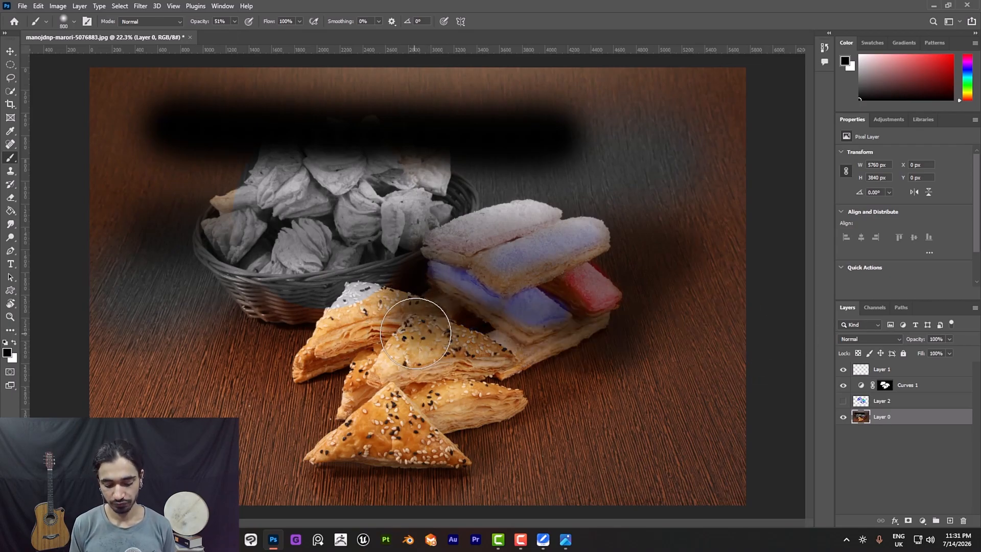
Undo all the black opacity test strokes and set the brush opacity back to 100%
{"action": "key", "text": "ctrl+z"}
{"action": "key", "text": "ctrl+z"}
{"action": "key", "text": "ctrl+z"}
{"action": "key", "text": "ctrl+z"}
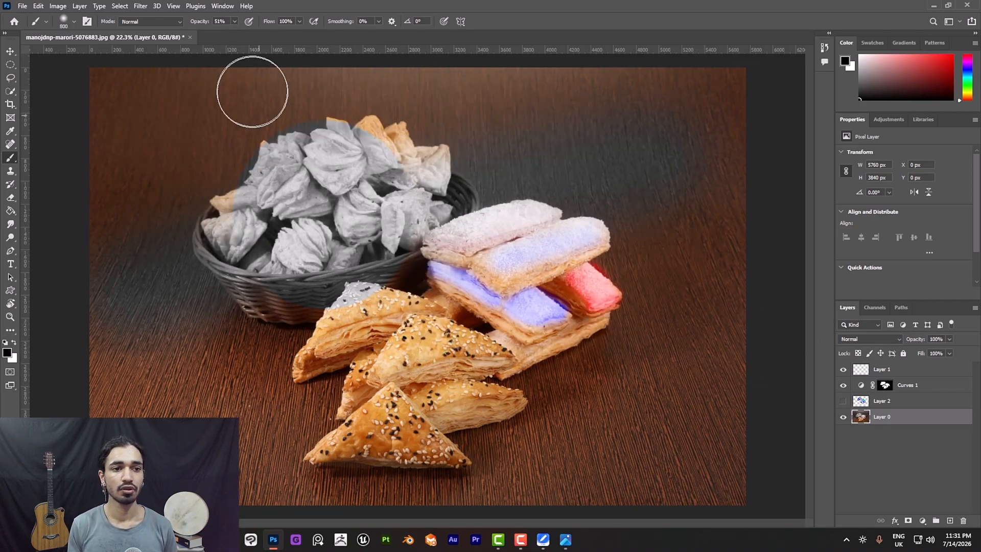
{"action": "left_click_drag", "start_coordinate": [234, 33], "coordinate": [329, 19]}
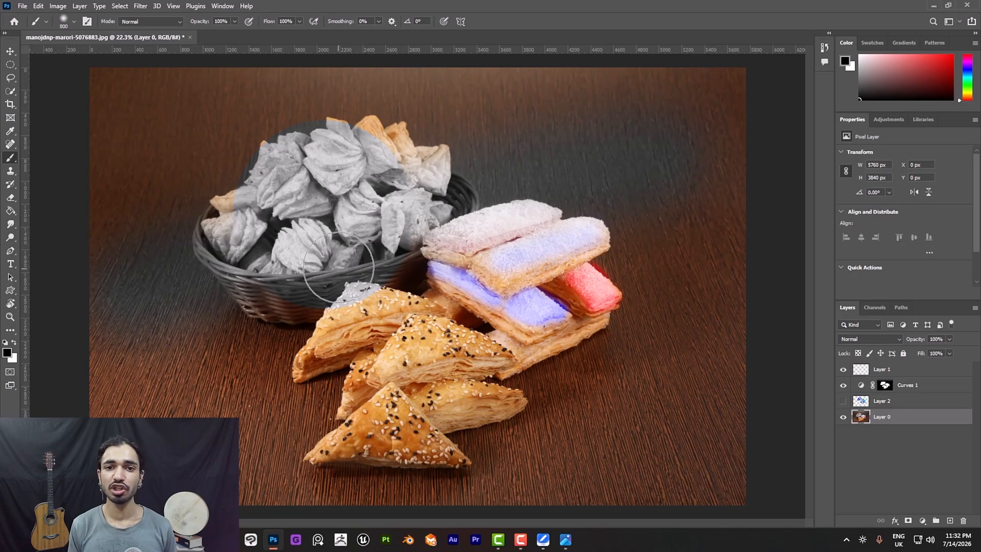
Switch the brush opacity through 50%, 70%, 76%, 100% and 12%, and return it to 100%
{"action": "key", "text": "5"}
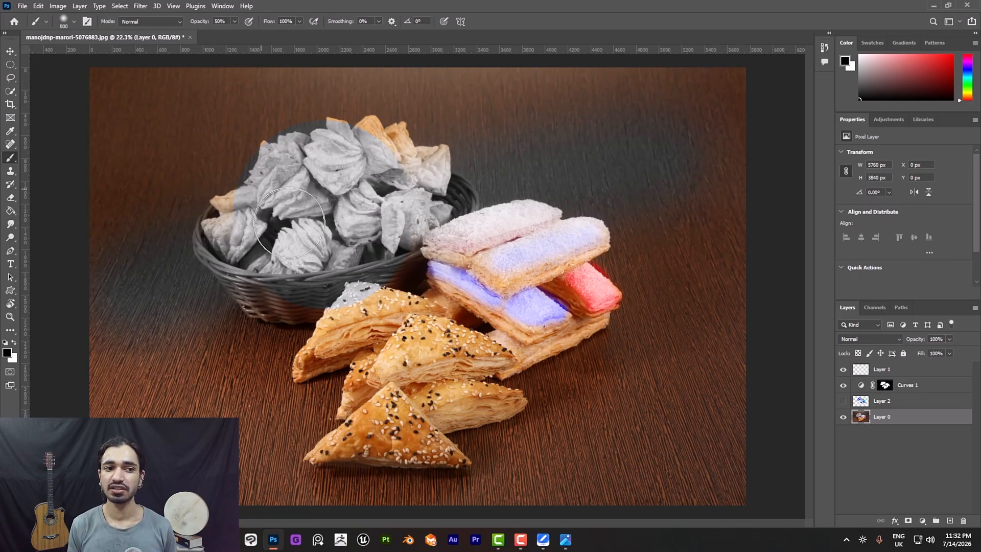
{"action": "key", "text": "6"}
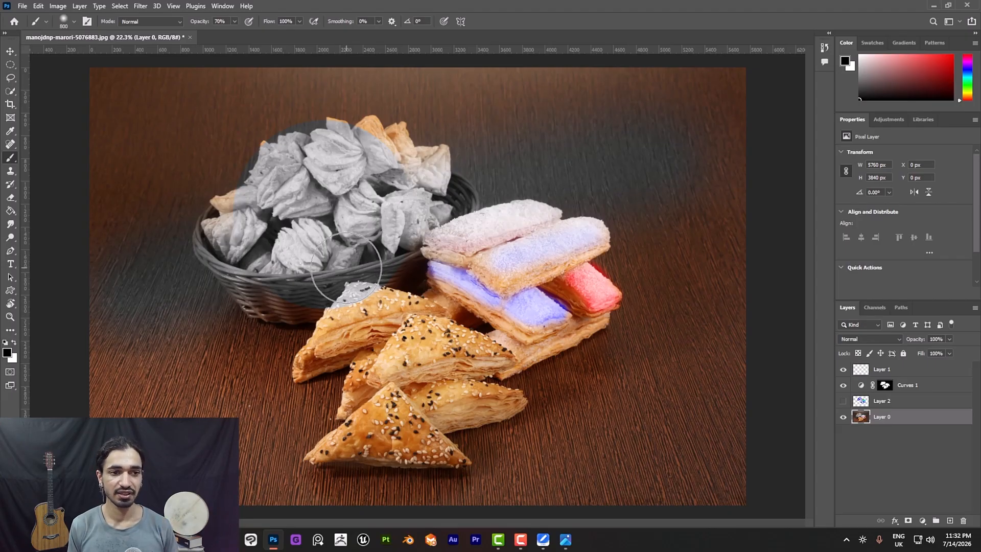
{"action": "key", "text": "7"}
{"action": "key", "text": "6"}
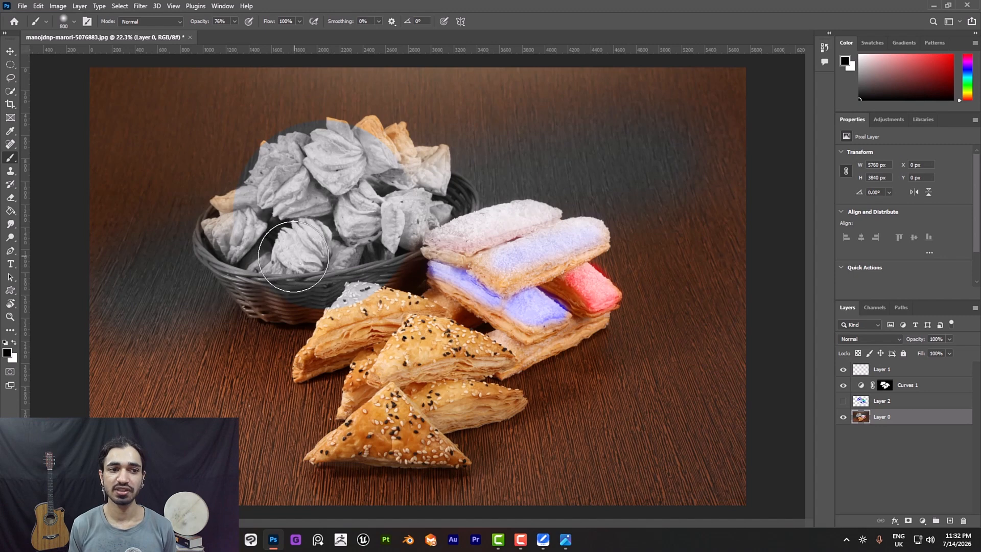
{"action": "key", "text": "0"}
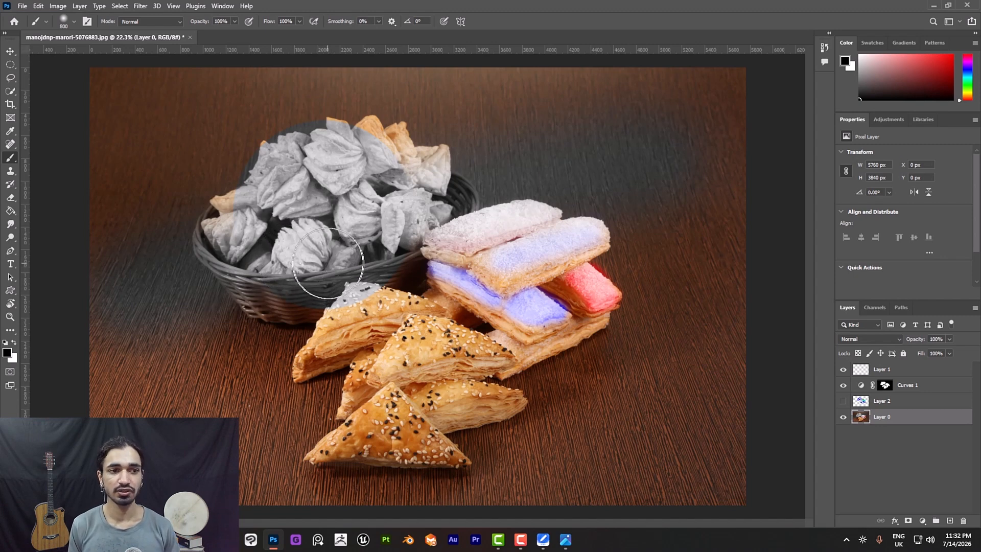
{"action": "key", "text": "1"}
{"action": "key", "text": "2"}
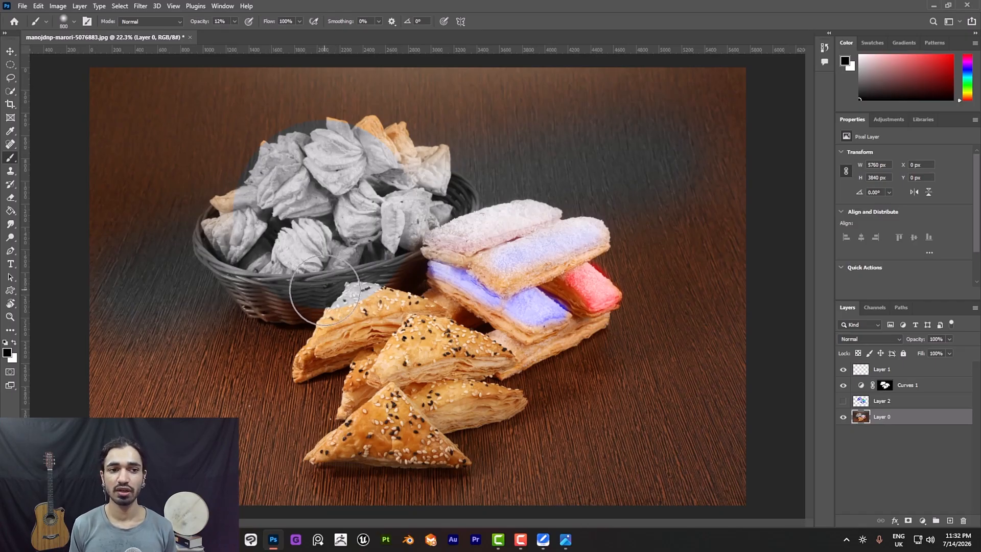
{"action": "left_click", "coordinate": [234, 22]}
{"action": "mouse_move", "coordinate": [234, 33]}
{"action": "left_mouse_down"}
{"action": "mouse_move", "coordinate": [293, 43]}
{"action": "mouse_move", "coordinate": [290, 36]}
{"action": "left_mouse_up"}
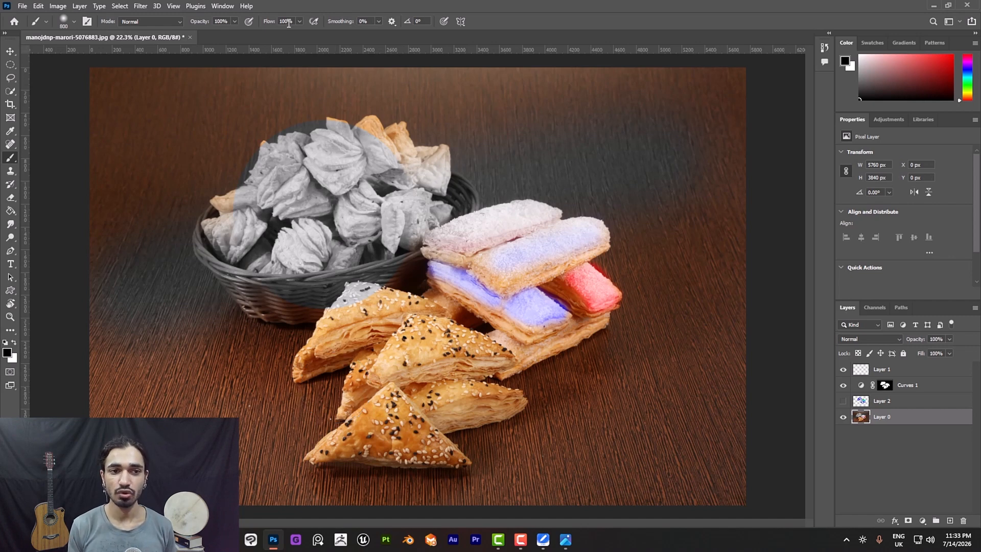
Set the brush flow to 40% and paint overlapping soft black strokes above the basket and across the triangle and stick pastries
{"action": "left_click_drag", "start_coordinate": [315, 193], "coordinate": [335, 250]}
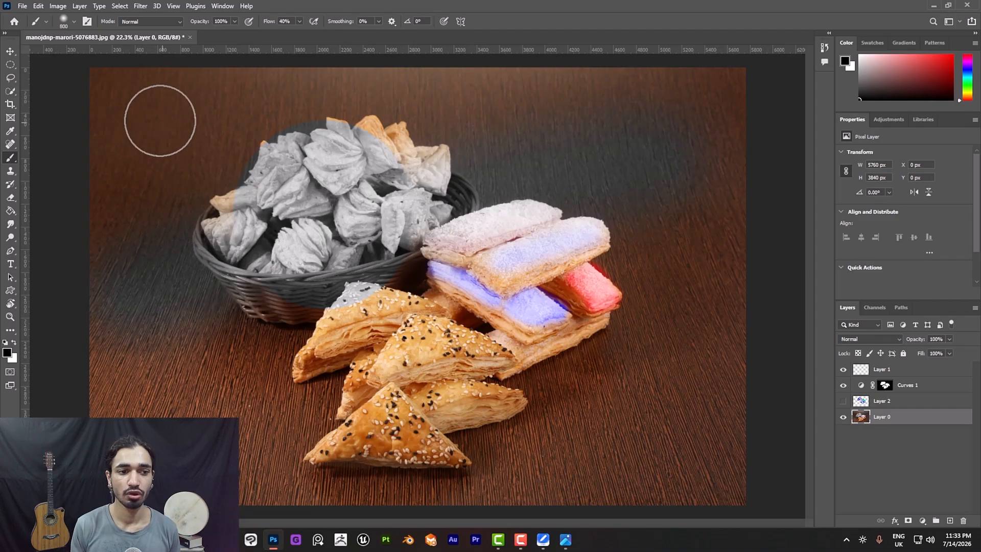
{"action": "mouse_move", "coordinate": [160, 120]}
{"action": "left_mouse_down"}
{"action": "mouse_move", "coordinate": [247, 122]}
{"action": "mouse_move", "coordinate": [167, 124]}
{"action": "mouse_move", "coordinate": [270, 95]}
{"action": "mouse_move", "coordinate": [189, 117]}
{"action": "mouse_move", "coordinate": [523, 115]}
{"action": "left_mouse_up"}
{"action": "mouse_move", "coordinate": [236, 372]}
{"action": "left_mouse_down"}
{"action": "mouse_move", "coordinate": [307, 381]}
{"action": "mouse_move", "coordinate": [642, 324]}
{"action": "left_mouse_up"}
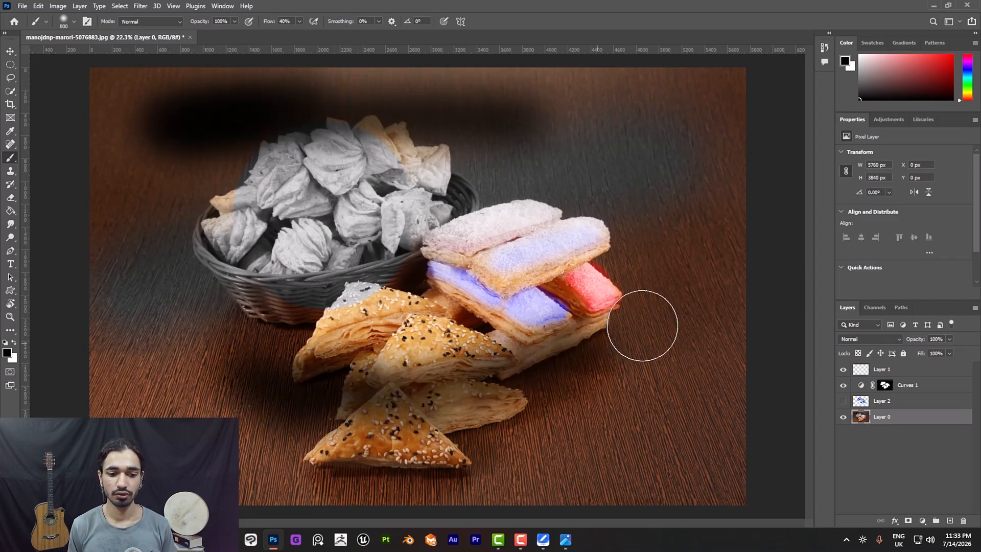
{"action": "mouse_move", "coordinate": [267, 390]}
{"action": "left_mouse_down"}
{"action": "mouse_move", "coordinate": [475, 366]}
{"action": "mouse_move", "coordinate": [373, 377]}
{"action": "mouse_move", "coordinate": [514, 324]}
{"action": "mouse_move", "coordinate": [357, 346]}
{"action": "mouse_move", "coordinate": [441, 324]}
{"action": "mouse_move", "coordinate": [348, 314]}
{"action": "mouse_move", "coordinate": [423, 291]}
{"action": "mouse_move", "coordinate": [471, 259]}
{"action": "mouse_move", "coordinate": [620, 345]}
{"action": "mouse_move", "coordinate": [373, 259]}
{"action": "mouse_move", "coordinate": [615, 195]}
{"action": "mouse_move", "coordinate": [470, 209]}
{"action": "mouse_move", "coordinate": [650, 197]}
{"action": "mouse_move", "coordinate": [639, 241]}
{"action": "left_mouse_up"}
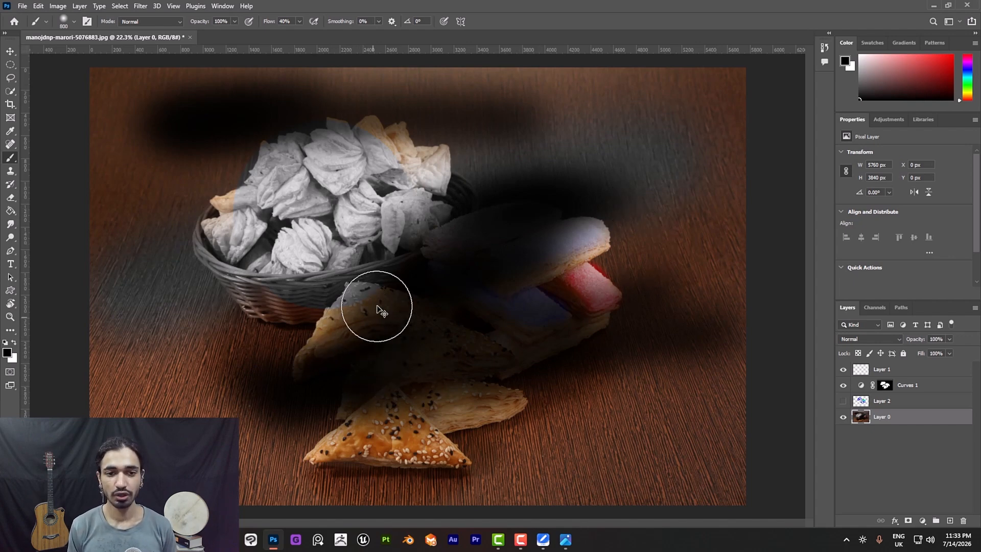
Undo all the 40% flow strokes and set the brush flow back to 100%
{"action": "key", "text": "ctrl+z"}
{"action": "key", "text": "ctrl+z"}
{"action": "key", "text": "ctrl+z"}
{"action": "key", "text": "ctrl+z"}
{"action": "key", "text": "ctrl+z"}
{"action": "key", "text": "ctrl+z"}
{"action": "key", "text": "ctrl+z"}
{"action": "key", "text": "ctrl+z"}
{"action": "key", "text": "ctrl+z"}
{"action": "key", "text": "ctrl+z"}
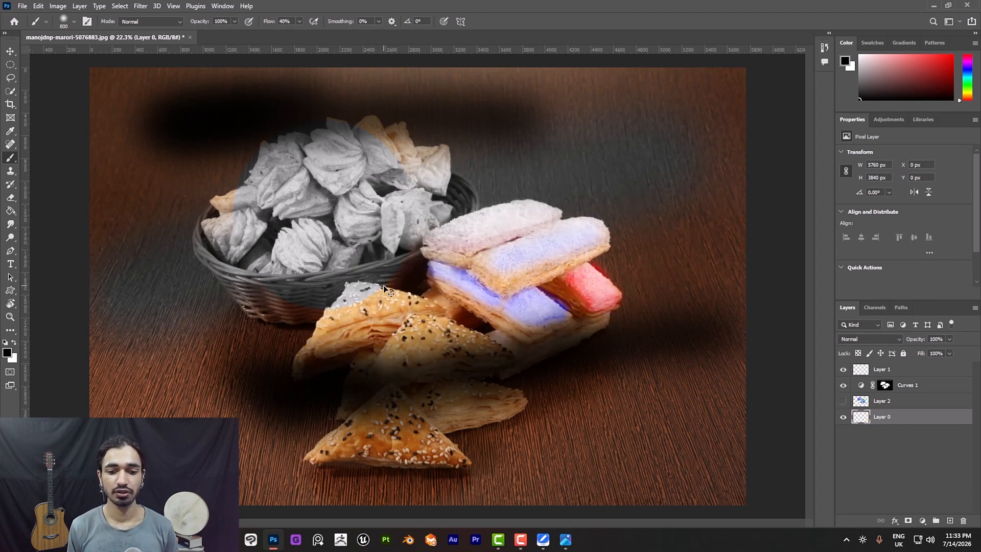
{"action": "key", "text": "ctrl+z"}
{"action": "key", "text": "ctrl+z"}
{"action": "key", "text": "ctrl+z"}
{"action": "key", "text": "ctrl+z"}
{"action": "key", "text": "ctrl+z"}
{"action": "key", "text": "ctrl+z"}
{"action": "key", "text": "ctrl+z"}
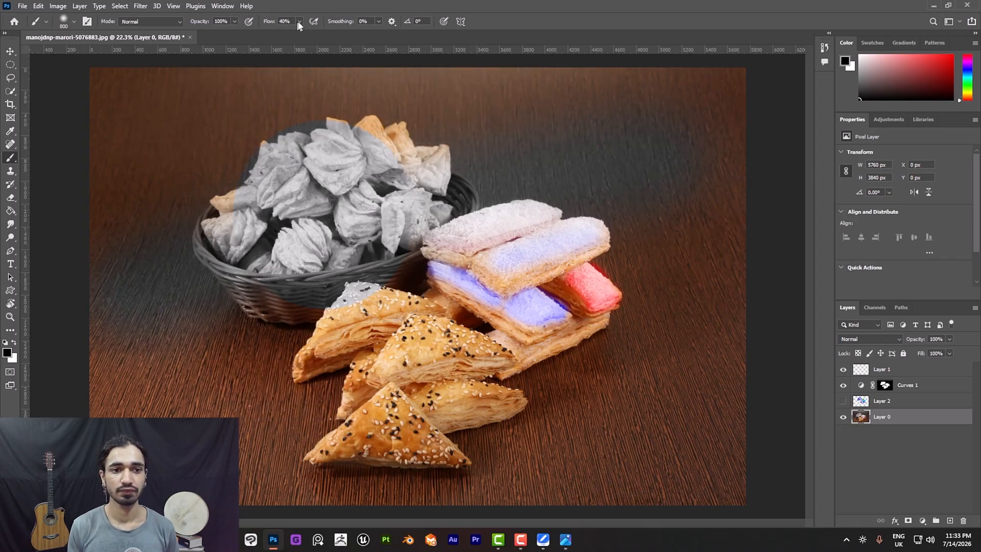
{"action": "left_click_drag", "start_coordinate": [314, 33], "coordinate": [357, 34]}
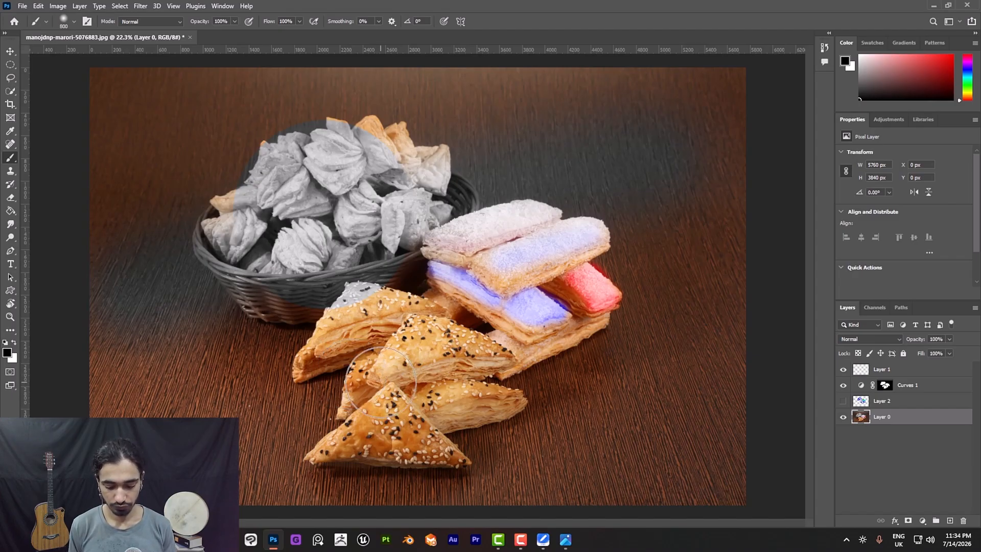
Duplicate Layer 0 and desaturate the copy to black and white
{"action": "key", "text": "ctrl+j"}
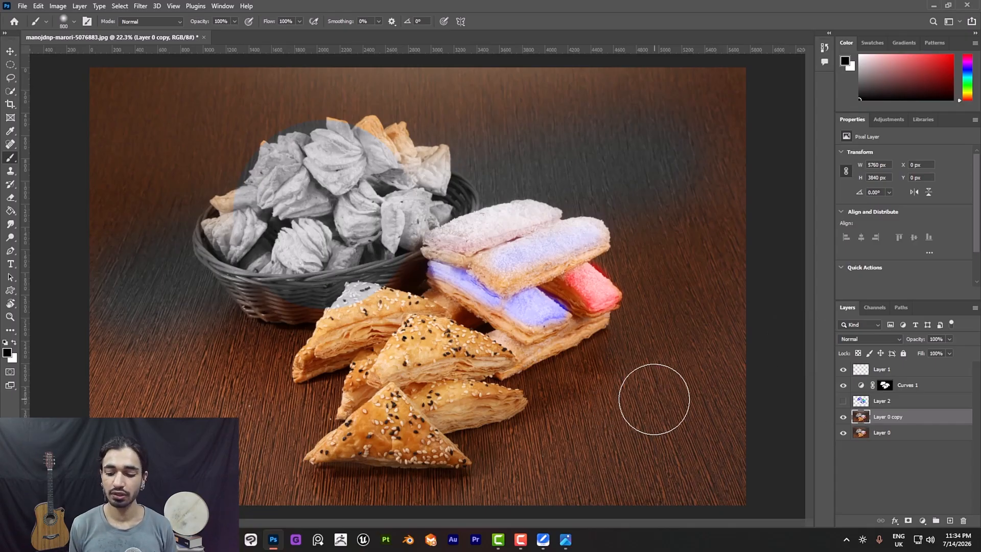
{"action": "key", "text": "ctrl+shift+u"}
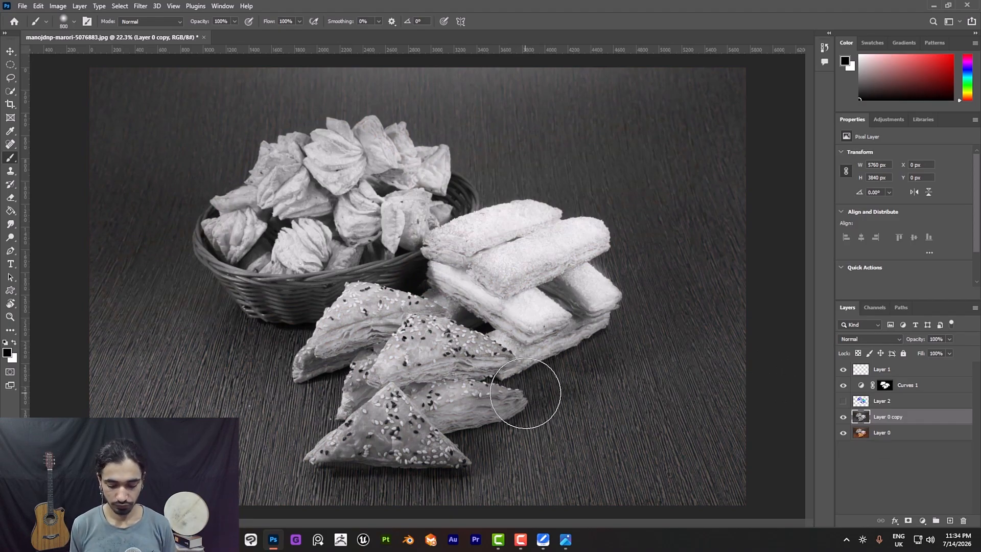
Scale the desaturated copy to 47.82% with Free Transform, place it in the photo's lower-right corner, and switch to the Brush tool
{"action": "key", "text": "ctrl+t"}
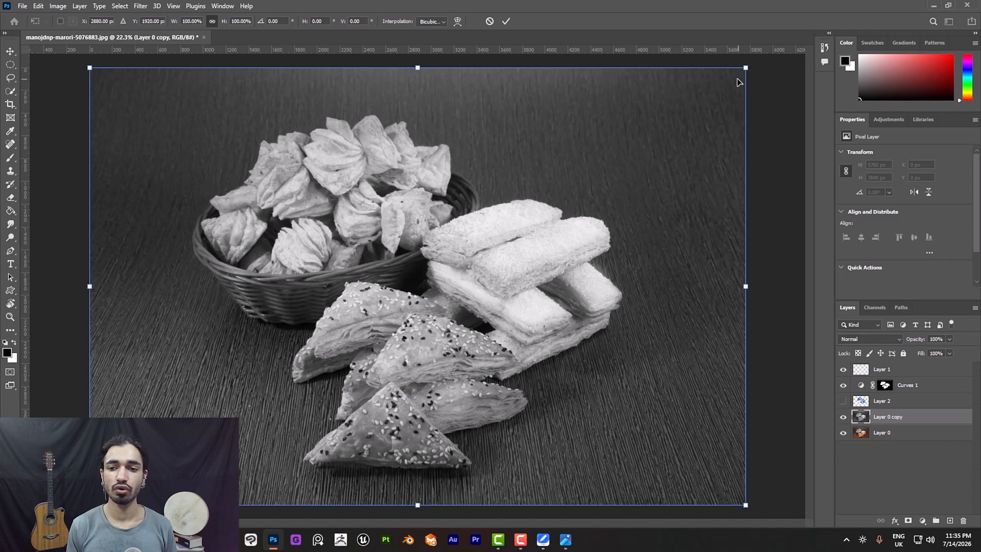
{"action": "left_click_drag", "start_coordinate": [746, 68], "coordinate": [388, 311]}
{"action": "left_click_drag", "start_coordinate": [237, 394], "coordinate": [570, 393]}
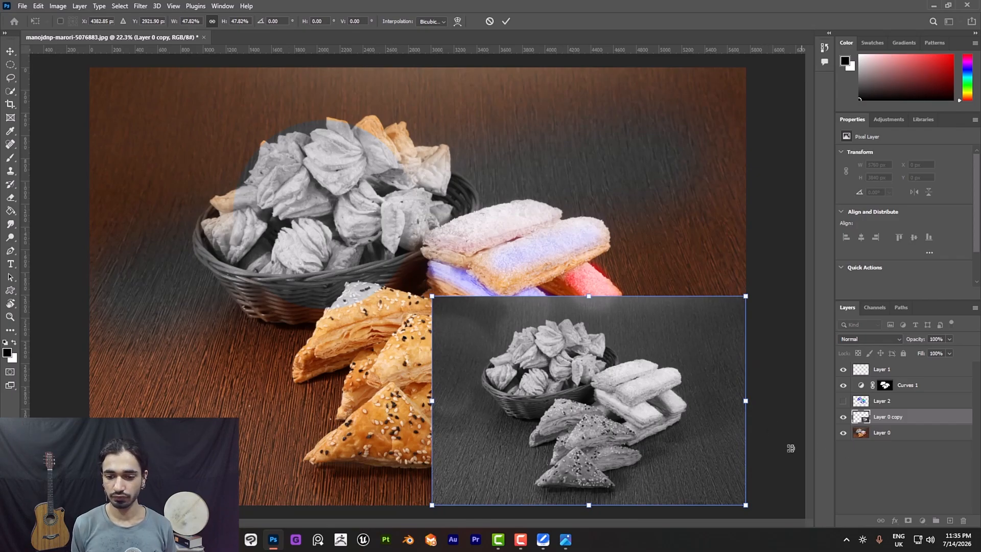
{"action": "key", "text": "Return"}
{"action": "key", "text": "b"}
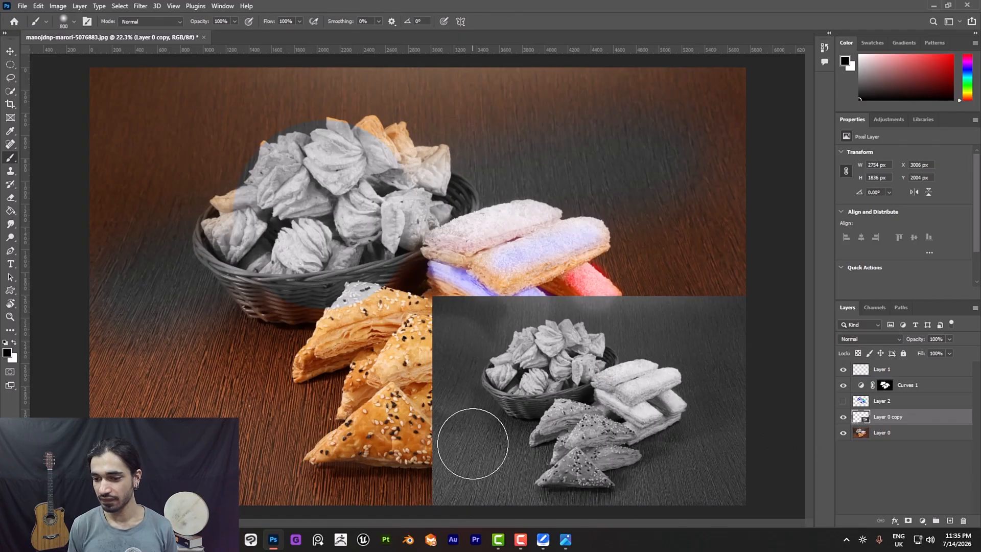
Hide the Curves 1 adjustment layer
{"action": "left_click", "coordinate": [843, 386]}
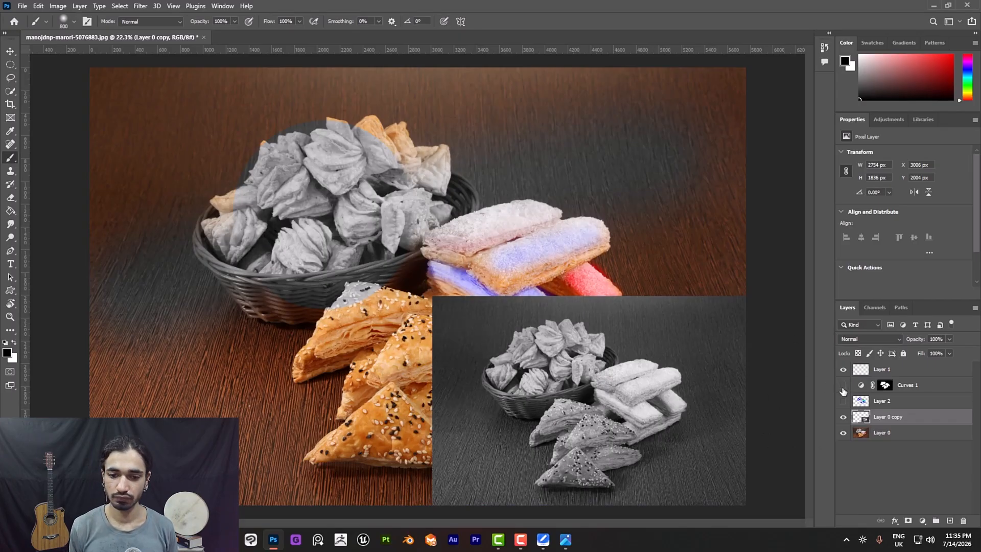
Toggle the Curves 1 adjustment layer's visibility repeatedly to compare the photo with and without it
{"action": "left_click", "coordinate": [843, 387]}
{"action": "left_click", "coordinate": [845, 389]}
{"action": "left_click", "coordinate": [847, 390]}
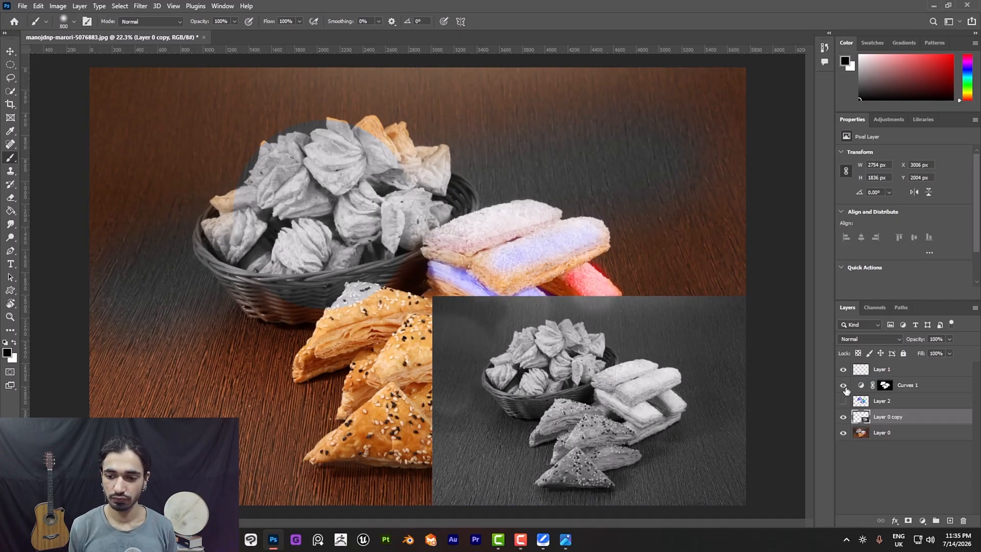
{"action": "left_click", "coordinate": [845, 390]}
{"action": "left_click", "coordinate": [844, 389]}
{"action": "left_click", "coordinate": [843, 388]}
{"action": "left_click", "coordinate": [842, 388]}
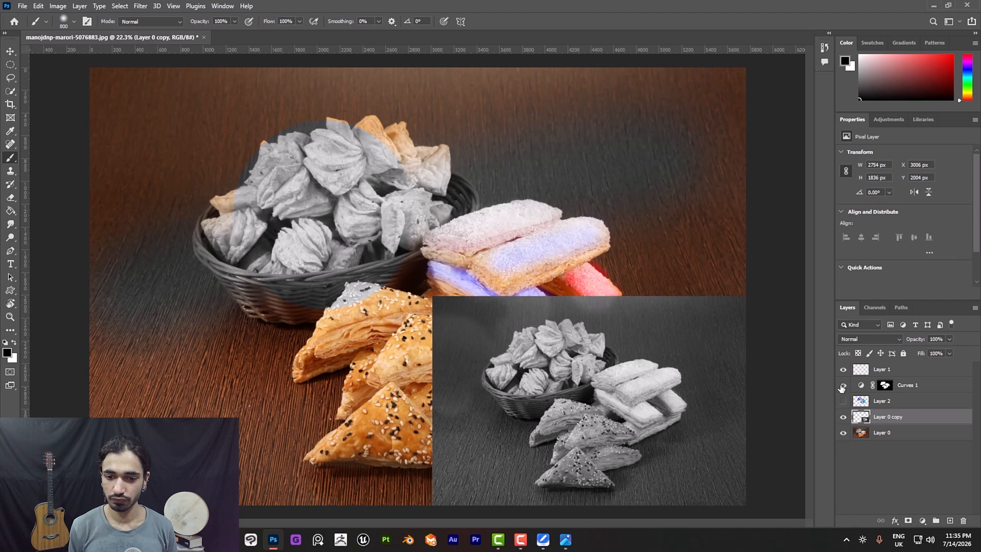
{"action": "left_click", "coordinate": [843, 388]}
{"action": "left_click", "coordinate": [843, 388]}
Hide Layer 1, then toggle the Curves 1 adjustment layer for comparison and leave it hidden
{"action": "left_click", "coordinate": [843, 369]}
{"action": "left_click", "coordinate": [841, 389]}
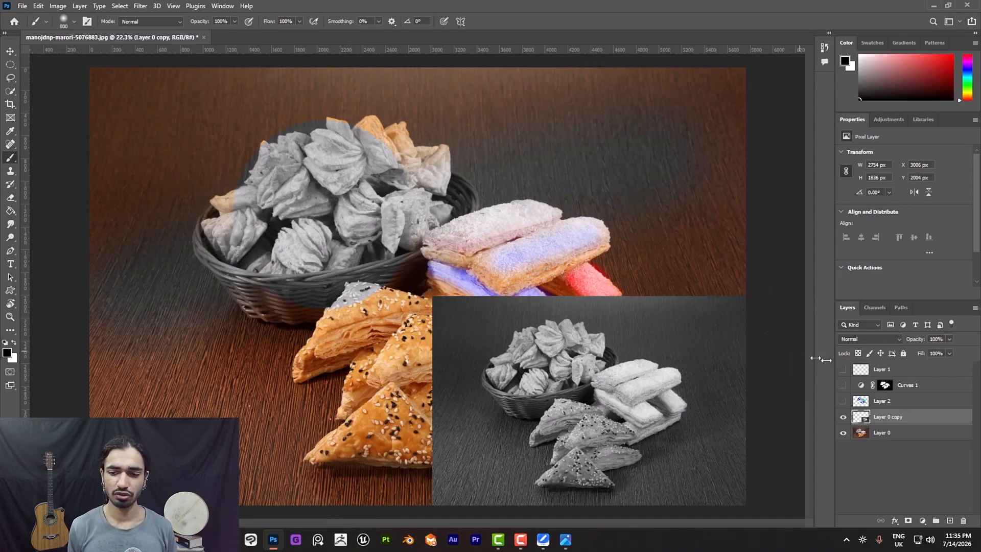
{"action": "left_click", "coordinate": [842, 387]}
{"action": "left_click", "coordinate": [842, 387]}
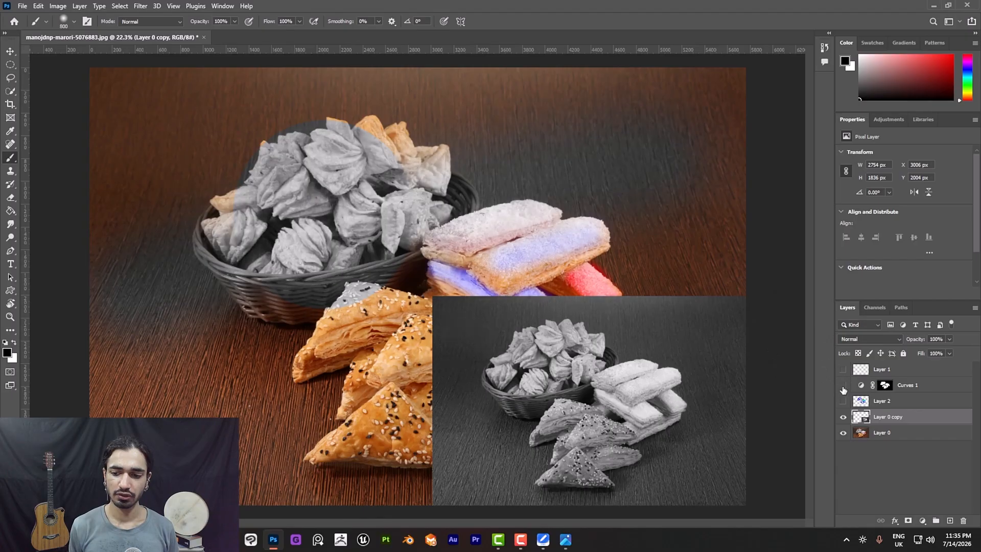
{"action": "left_click", "coordinate": [841, 387]}
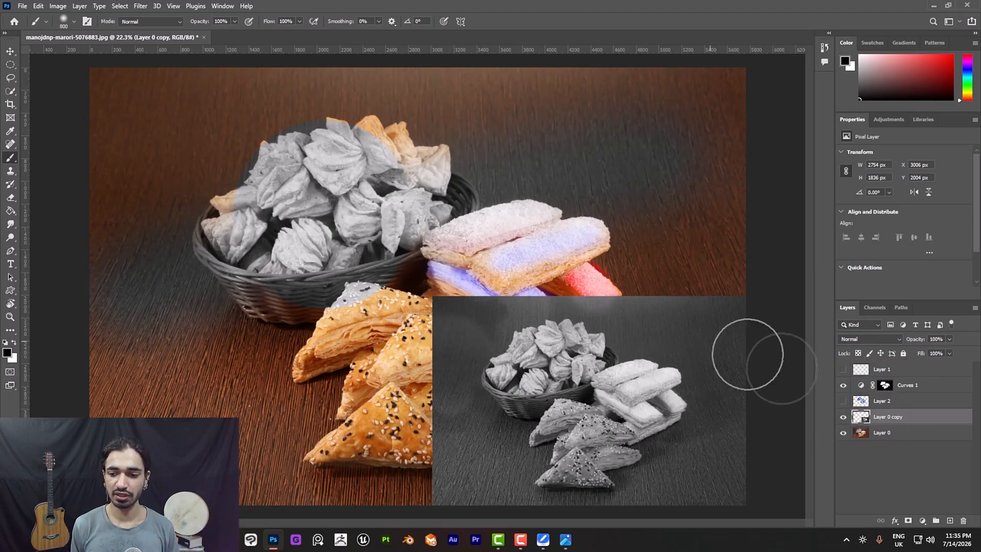
{"action": "left_click", "coordinate": [843, 385]}
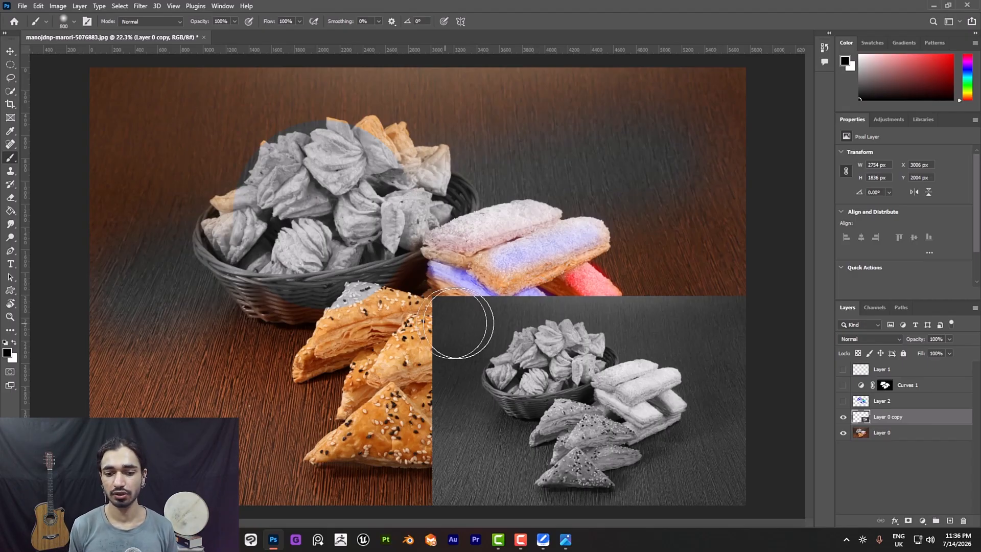
Draw an elliptical selection about 1716 × 1755 px over the basket, move it to about X 1810, Y 1043 px, and hide its outline
{"action": "left_click", "coordinate": [10, 65]}
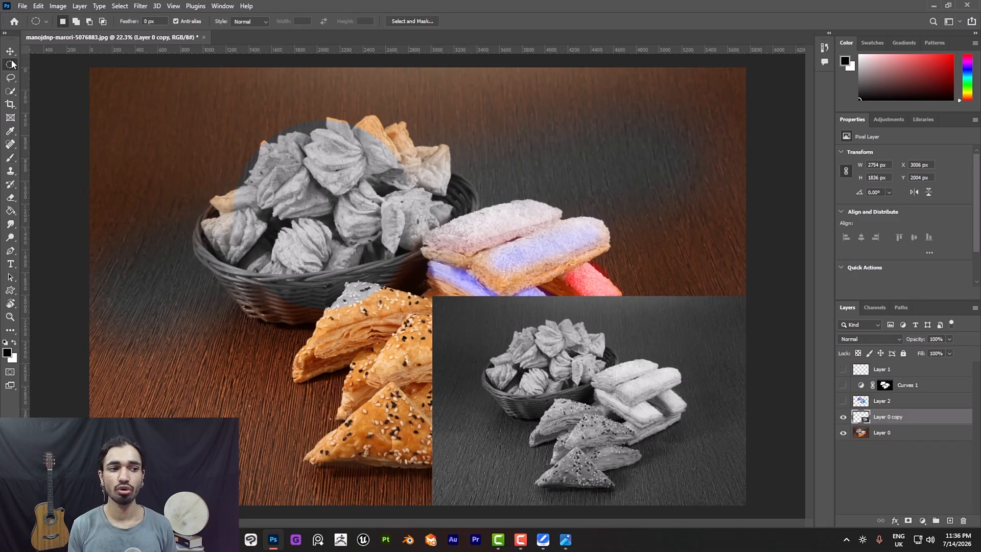
{"action": "left_click_drag", "start_coordinate": [204, 101], "coordinate": [401, 301]}
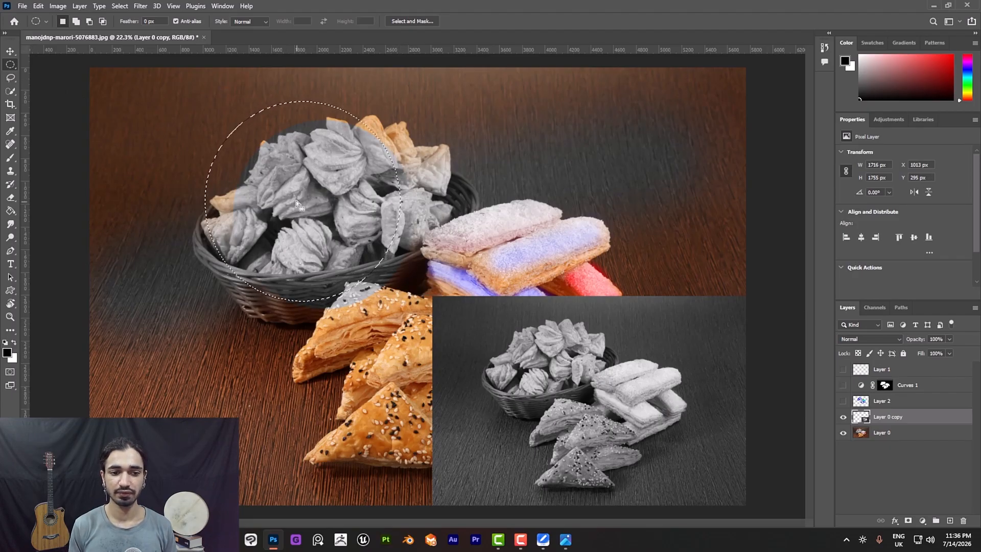
{"action": "left_click_drag", "start_coordinate": [296, 201], "coordinate": [397, 191]}
{"action": "left_click_drag", "start_coordinate": [496, 176], "coordinate": [411, 260]}
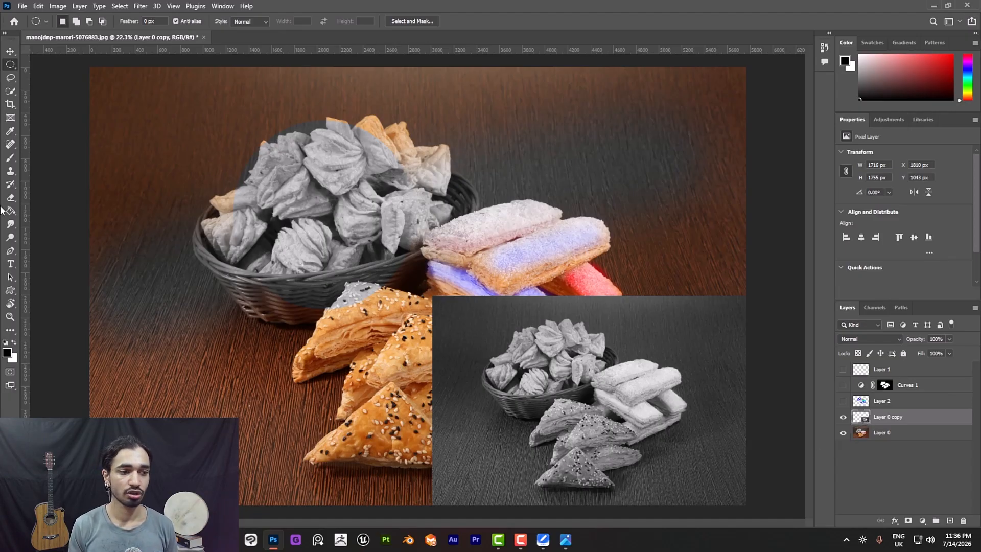
Switch to the Brush tool and set the foreground color to purple #a120c1
{"action": "key", "text": "b"}
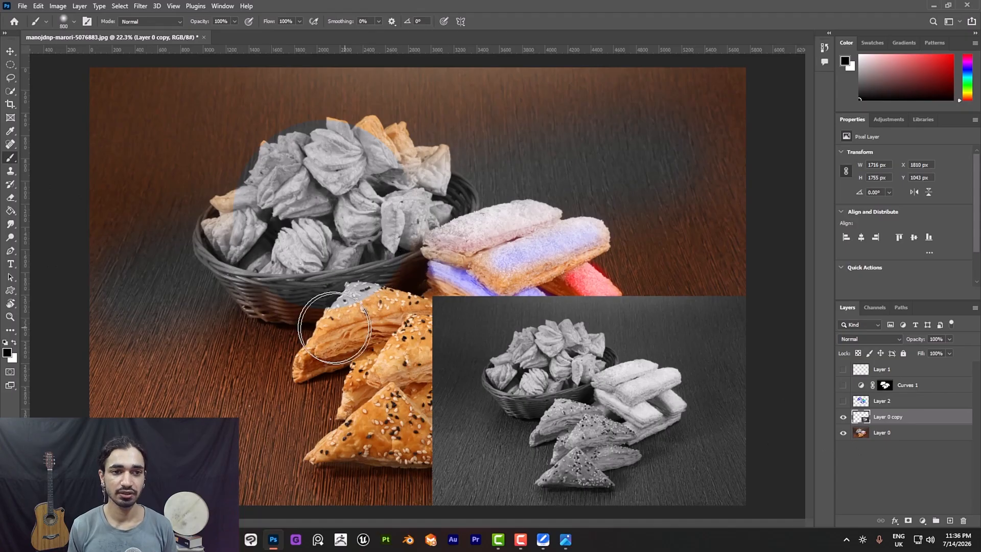
{"action": "left_click", "coordinate": [6, 353]}
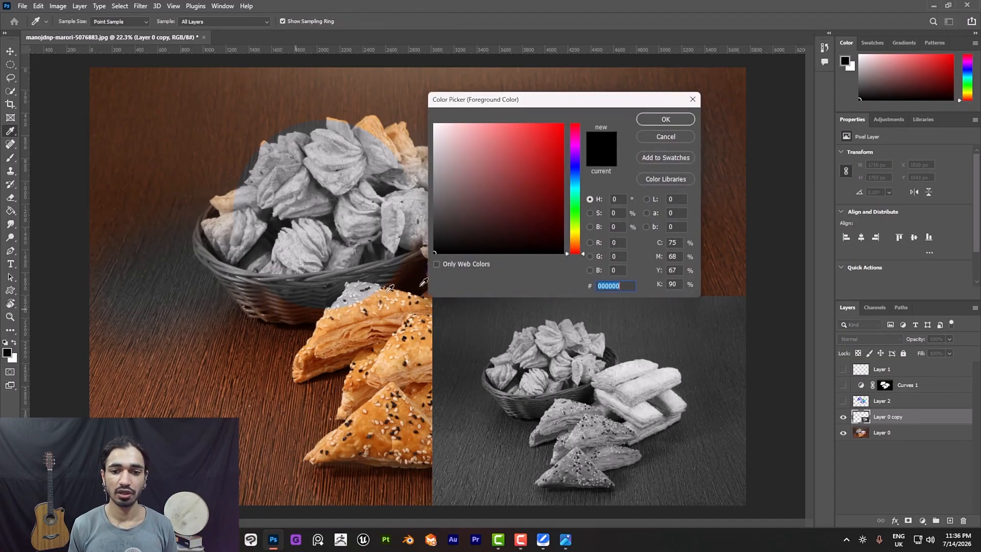
{"action": "left_click_drag", "start_coordinate": [579, 193], "coordinate": [575, 151]}
{"action": "left_click", "coordinate": [544, 153]}
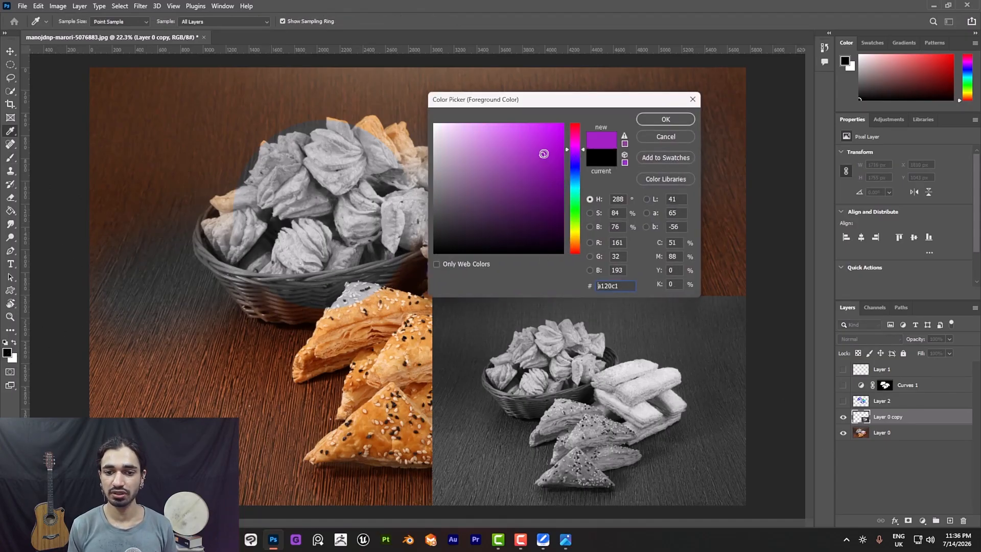
{"action": "left_click", "coordinate": [666, 120]}
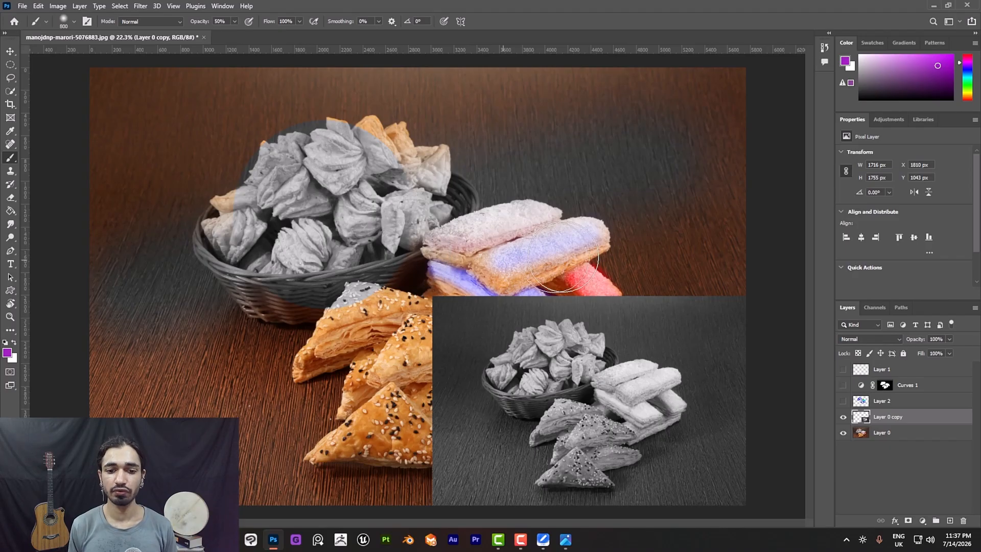
Set the brush to 50% opacity and 1100 px size, and paint purple over the whole area of the hidden circular selection
{"action": "key", "text": "5"}
{"action": "key", "text": "bracketright"}
{"action": "key", "text": "bracketright"}
{"action": "key", "text": "bracketright"}
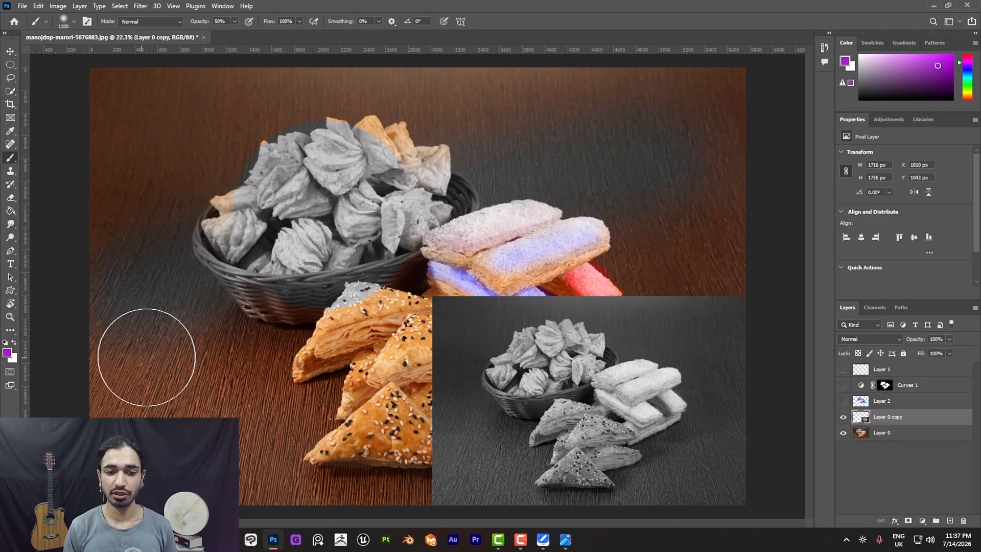
{"action": "left_click_drag", "start_coordinate": [348, 304], "coordinate": [513, 230]}
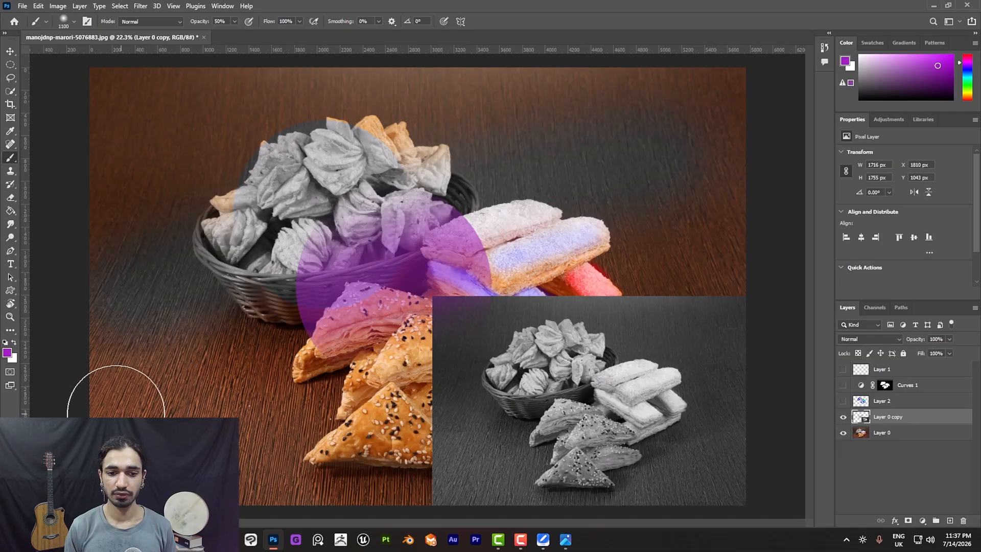
{"action": "left_click", "coordinate": [393, 286]}
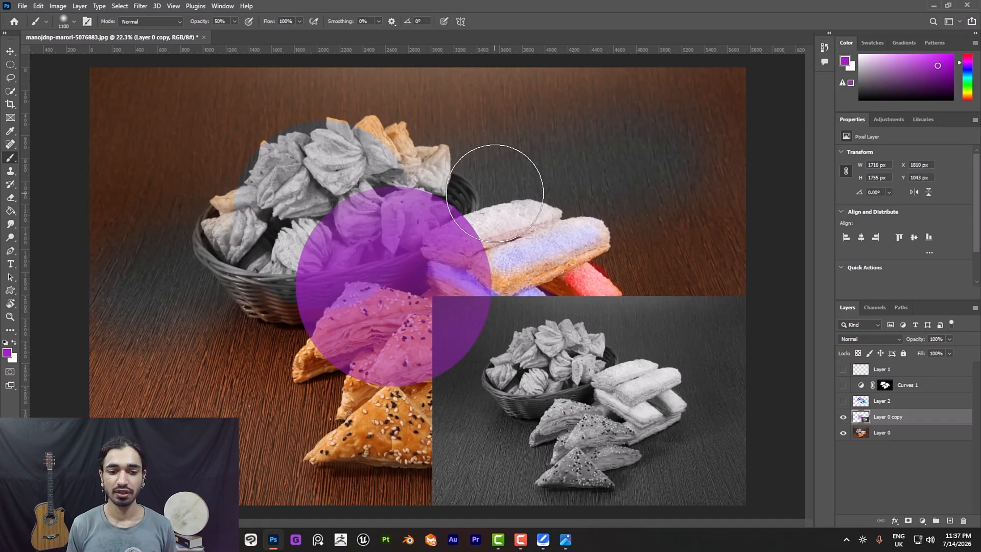
Show the circular selection's outline again and deselect it
{"action": "key", "text": "ctrl+shift+d"}
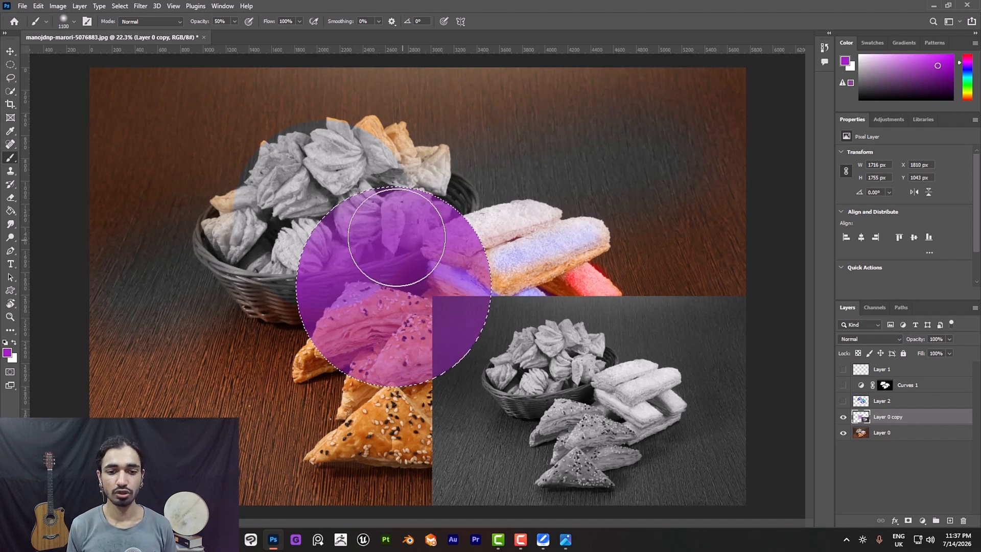
{"action": "key", "text": "ctrl+d"}
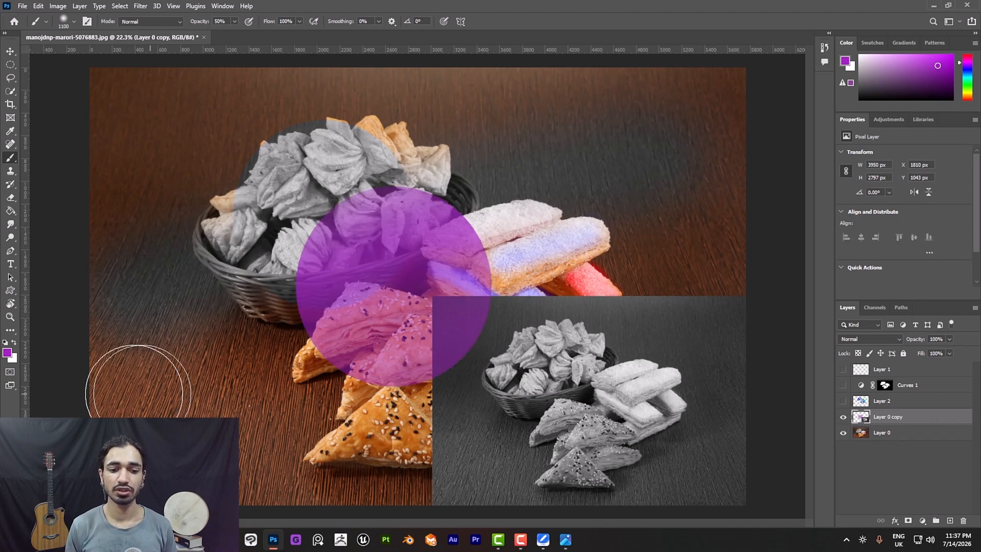
Try a wide purple stroke across the photo, undo it, and paint a thin diagonal one with the brush reduced to 200 px
{"action": "mouse_move", "coordinate": [131, 383]}
{"action": "left_mouse_down"}
{"action": "mouse_move", "coordinate": [502, 257]}
{"action": "mouse_move", "coordinate": [710, 168]}
{"action": "left_mouse_up"}
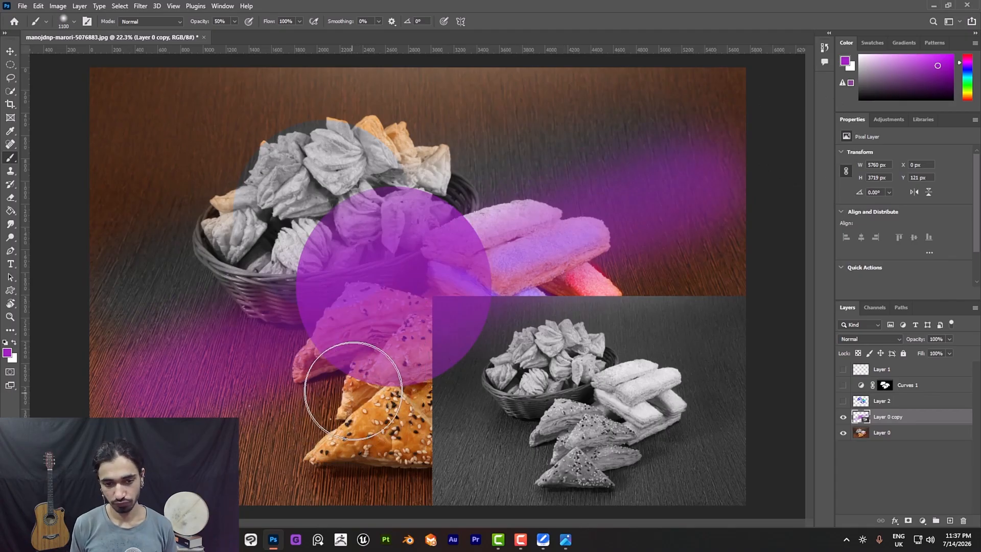
{"action": "key", "text": "ctrl+z"}
{"action": "key", "text": "bracketleft"}
{"action": "key", "text": "bracketleft"}
{"action": "key", "text": "bracketleft"}
{"action": "key", "text": "bracketleft"}
{"action": "key", "text": "bracketleft"}
{"action": "key", "text": "bracketleft"}
{"action": "key", "text": "bracketleft"}
{"action": "key", "text": "bracketleft"}
{"action": "key", "text": "bracketleft"}
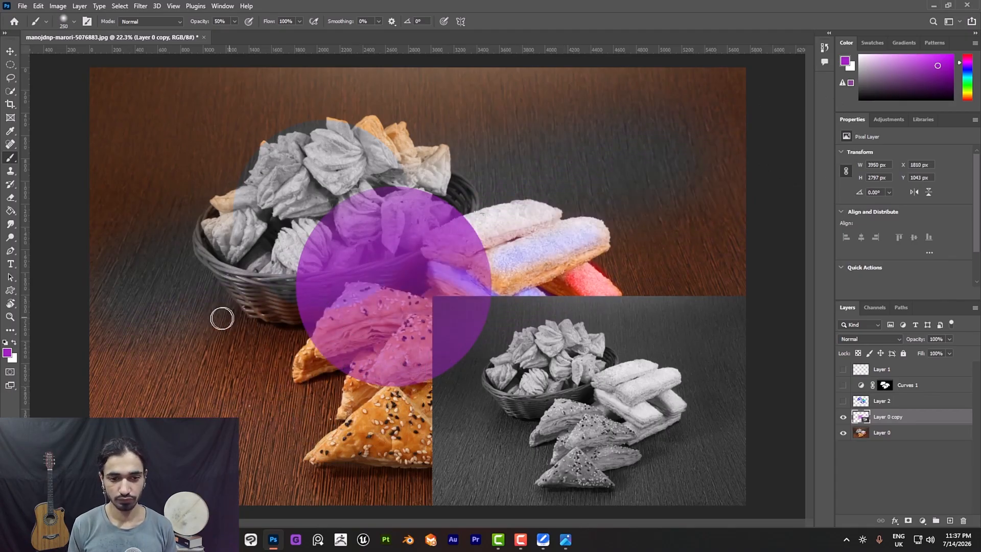
{"action": "left_click_drag", "start_coordinate": [216, 335], "coordinate": [627, 222]}
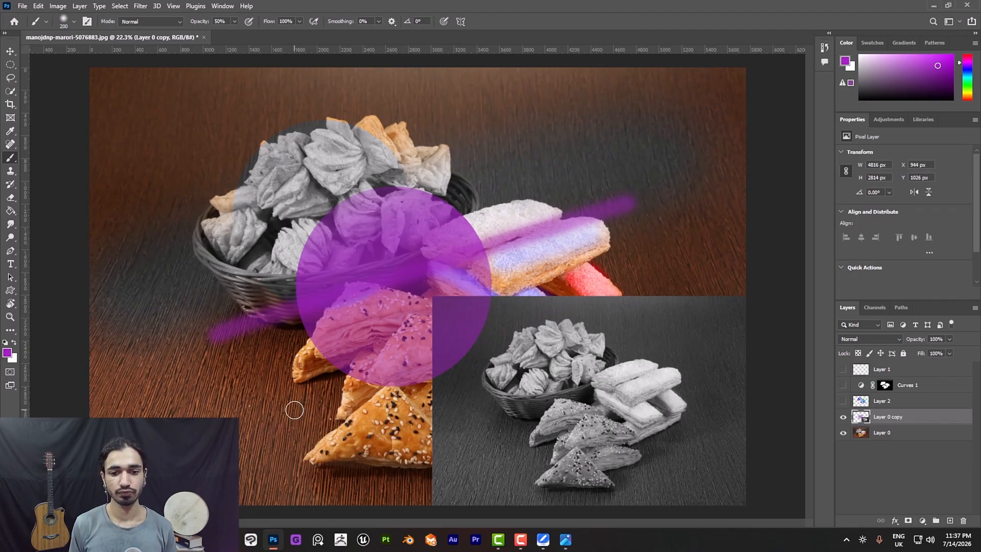
Zoom out on the photo with the Zoom tool's scrubby zoom
{"action": "left_click", "coordinate": [10, 317]}
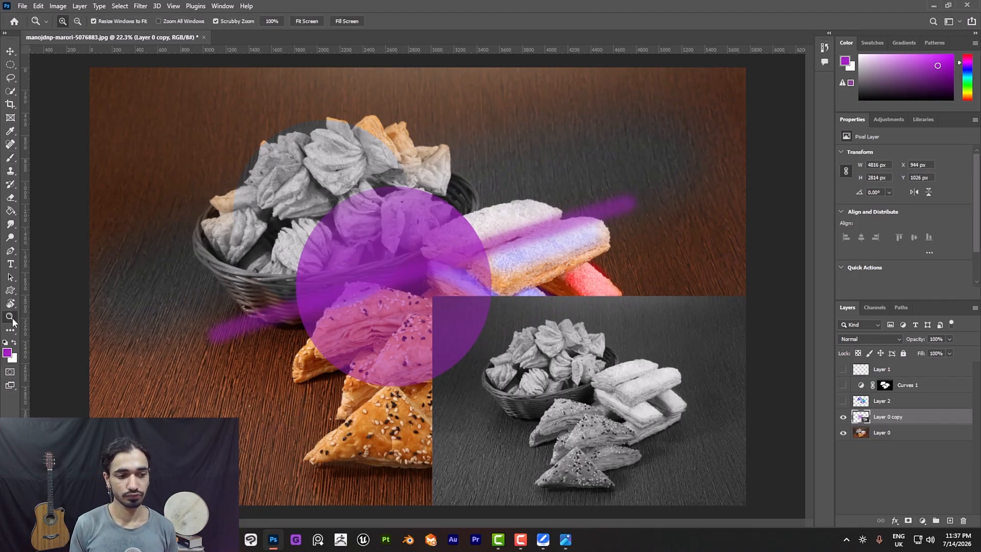
{"action": "left_click_drag", "start_coordinate": [429, 291], "coordinate": [412, 309]}
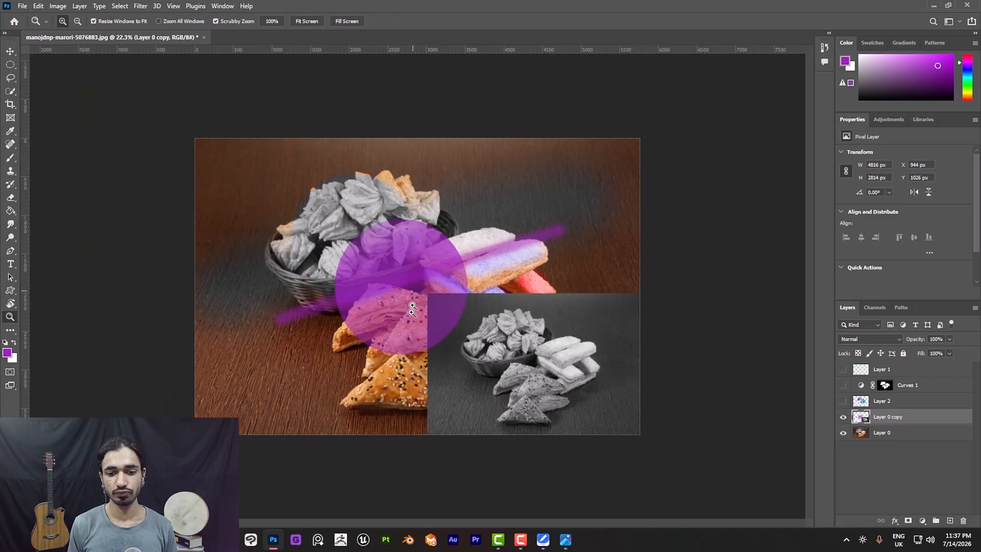
{"action": "left_click", "coordinate": [411, 364]}
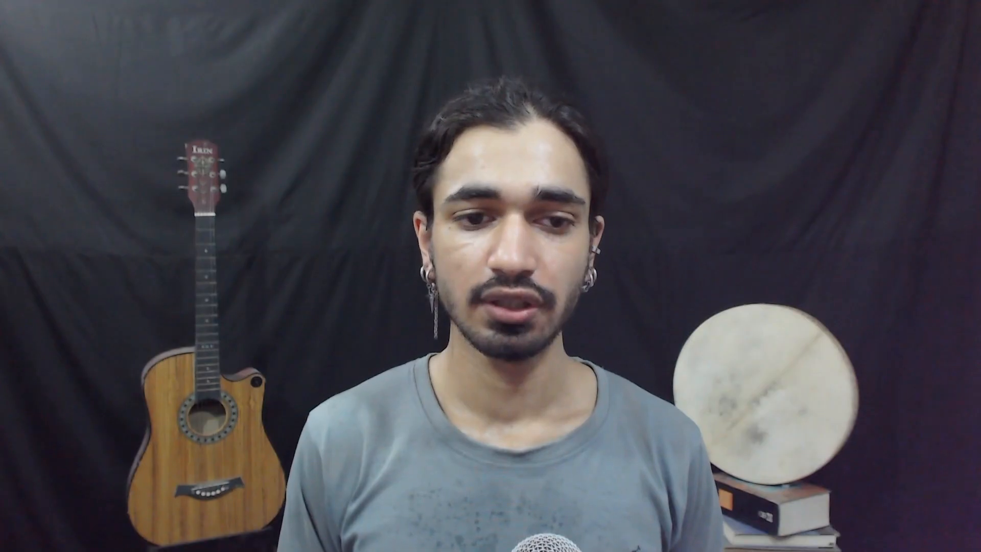